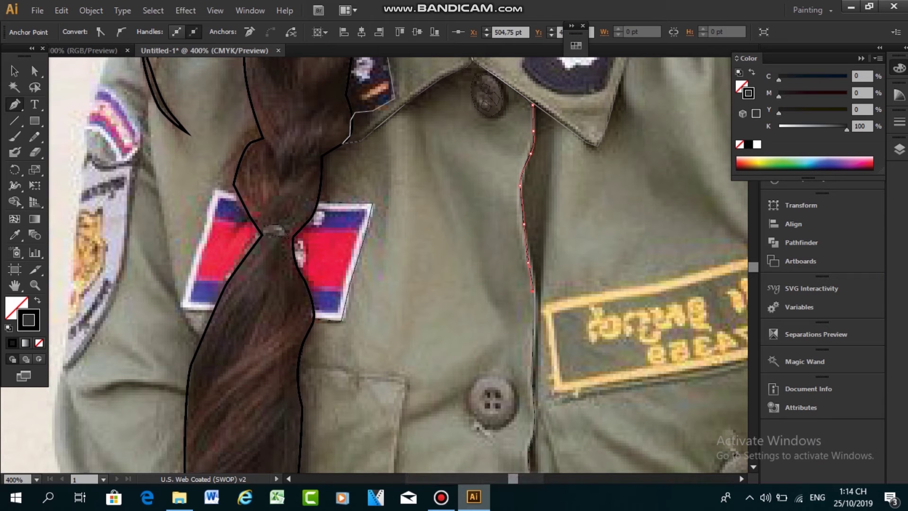
Trace the placket gap down to the button and back up, closing the path at its start
left_click(534, 329)
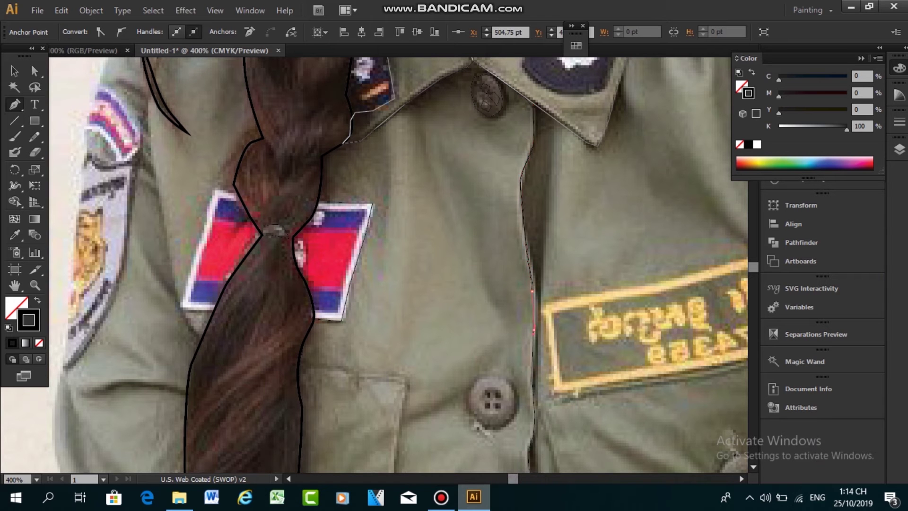
left_click(531, 381)
left_click(533, 410)
key("ctrl+z")
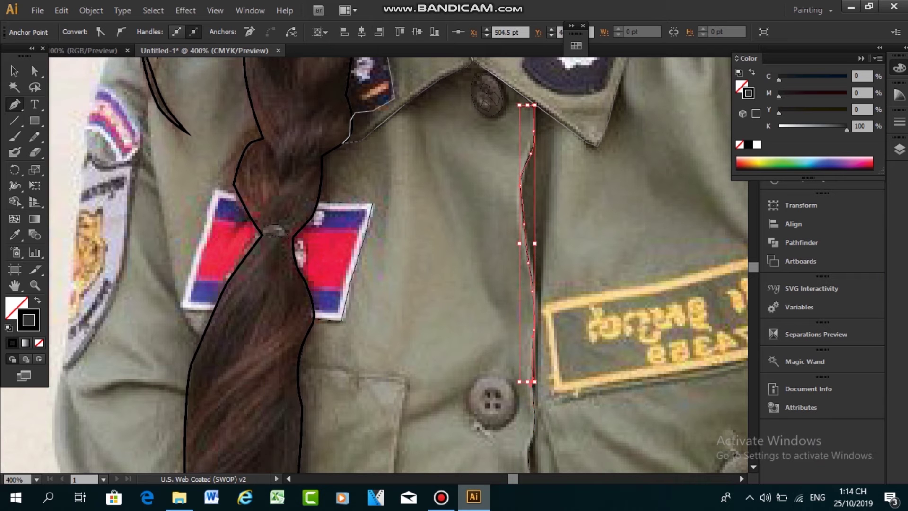
key("ctrl+shift+z")
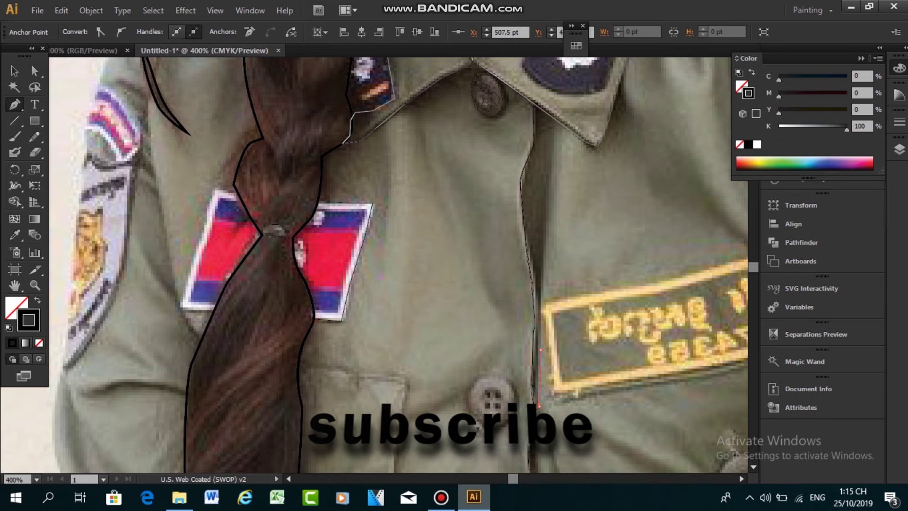
left_click(539, 406)
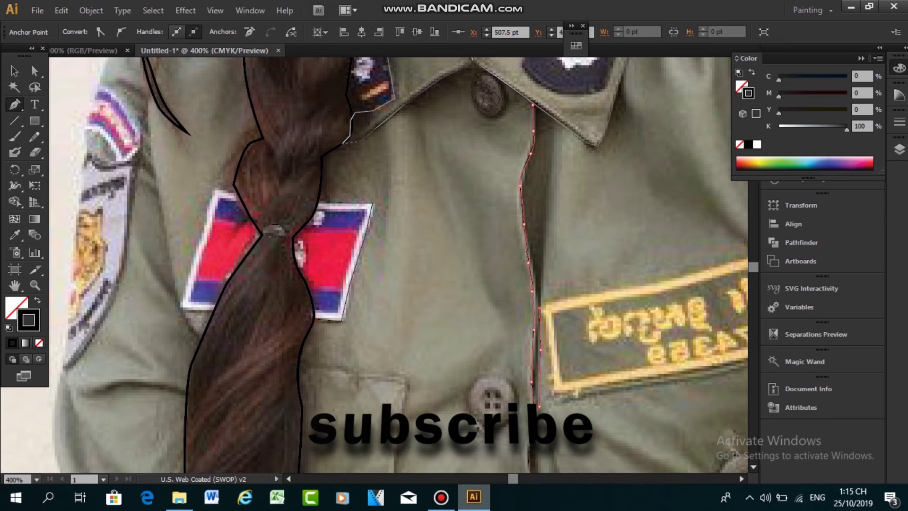
left_click(543, 250)
left_click(553, 140)
left_click_drag(533, 105, 554, 118)
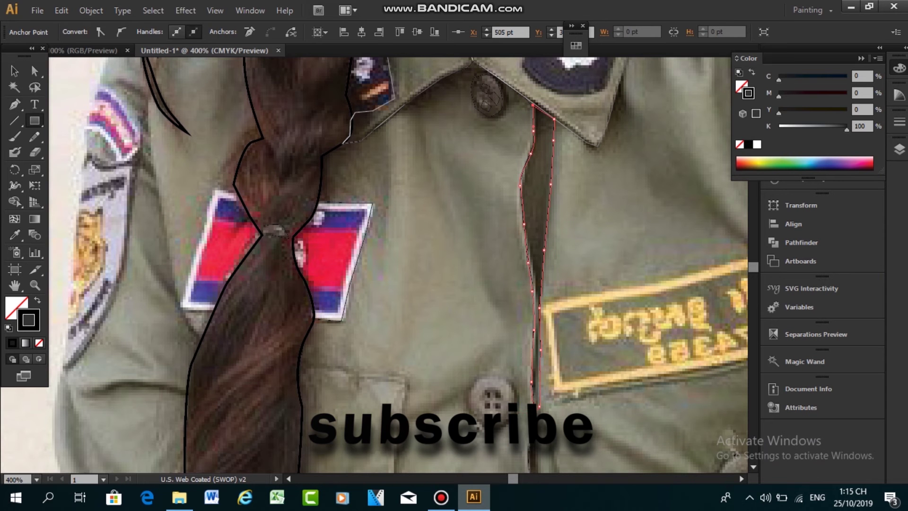
Zoom out to 200%, deselect everything and return to the Pen tool
scroll(399, 265, "down", 1)
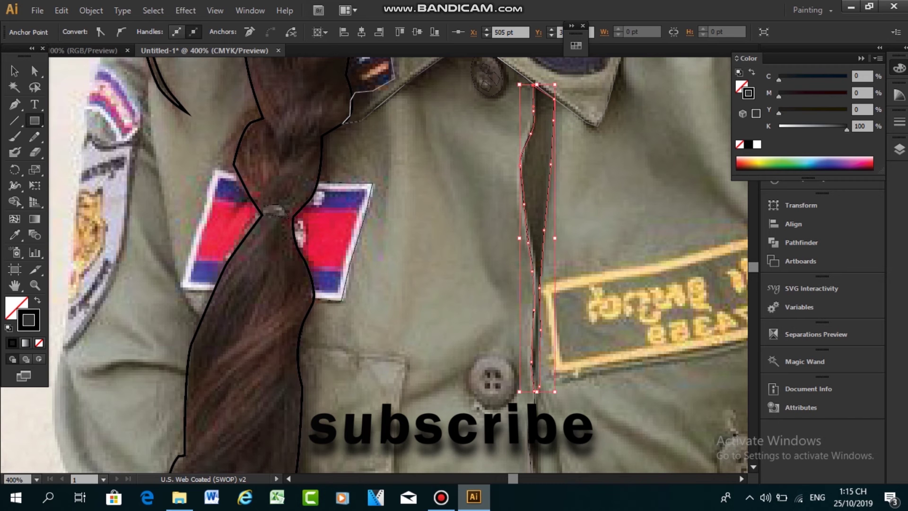
key("ctrl+minus")
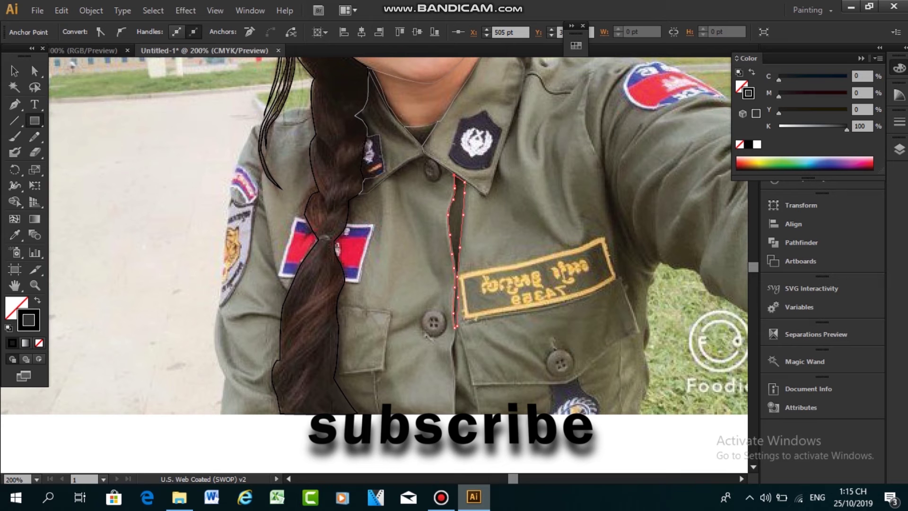
key("v")
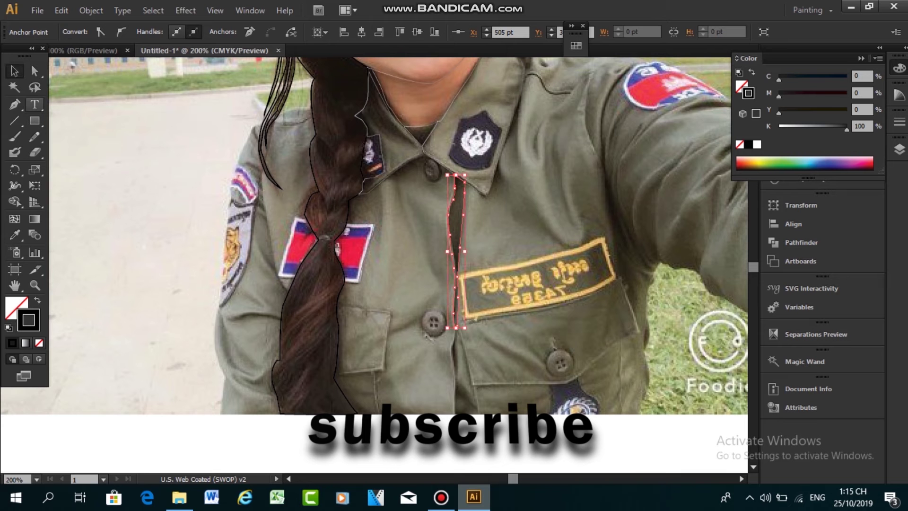
key("ctrl+shift+a")
key("p")
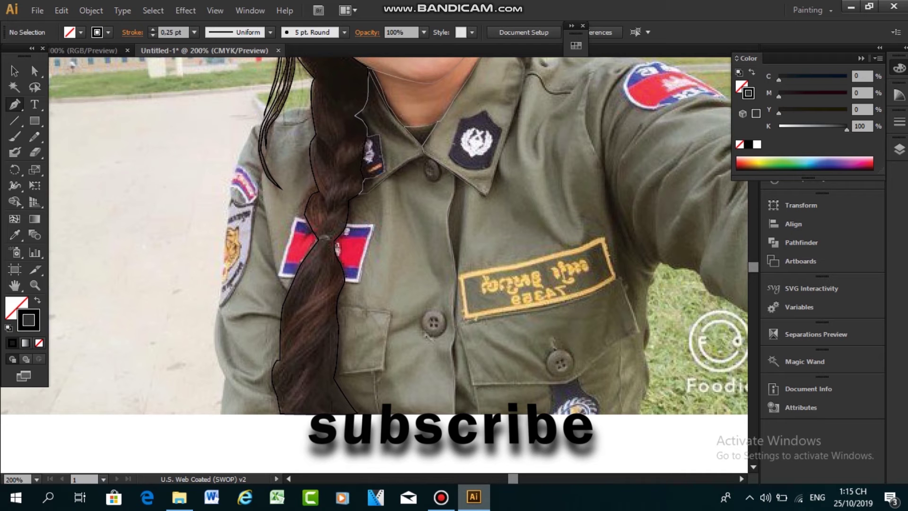
key("ctrl+z")
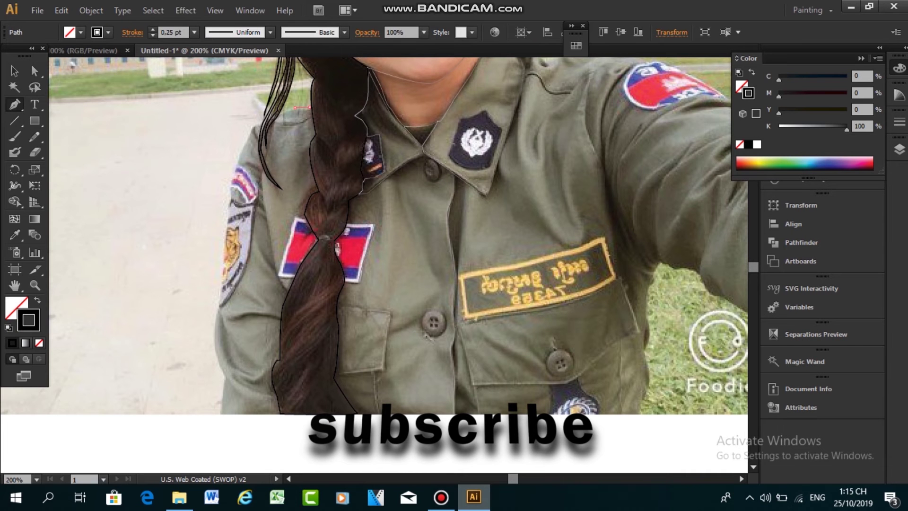
Place two anchors at the left shoulder, then undo them
left_click(294, 108)
left_click(280, 112)
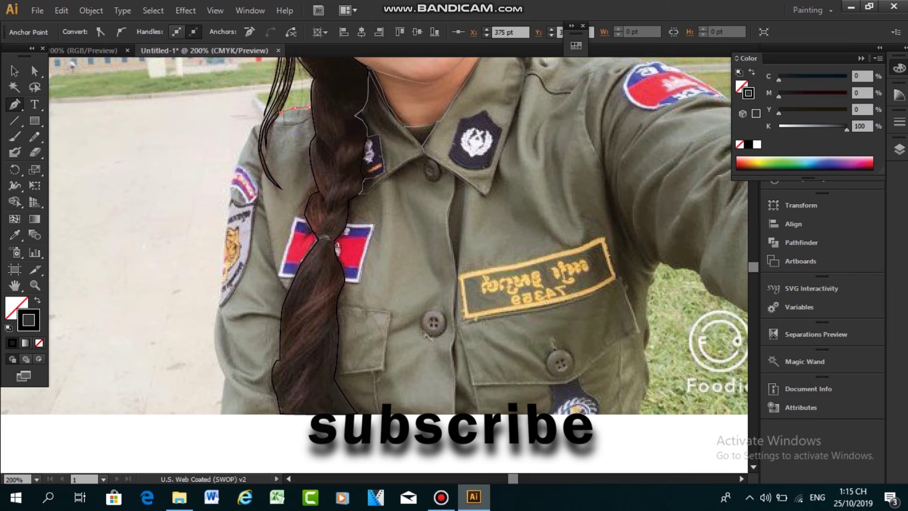
key("ctrl+z")
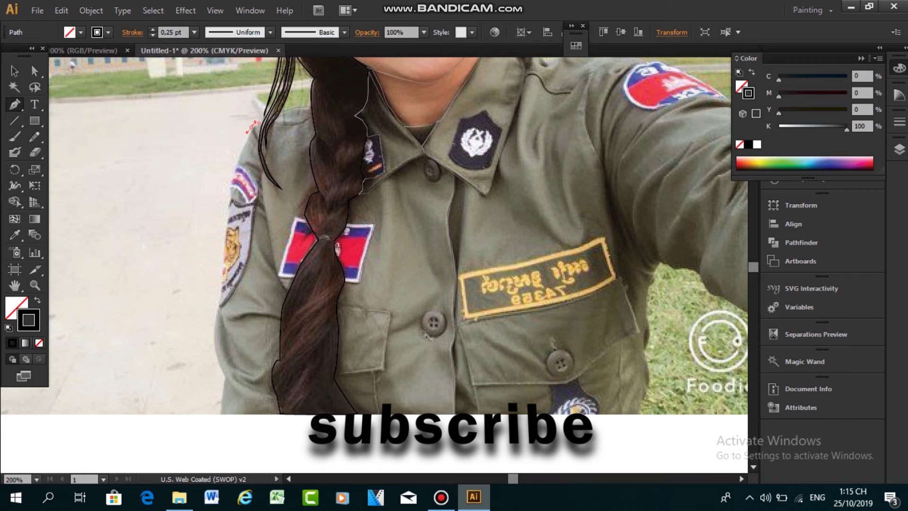
key("ctrl+z")
key("ctrl+z")
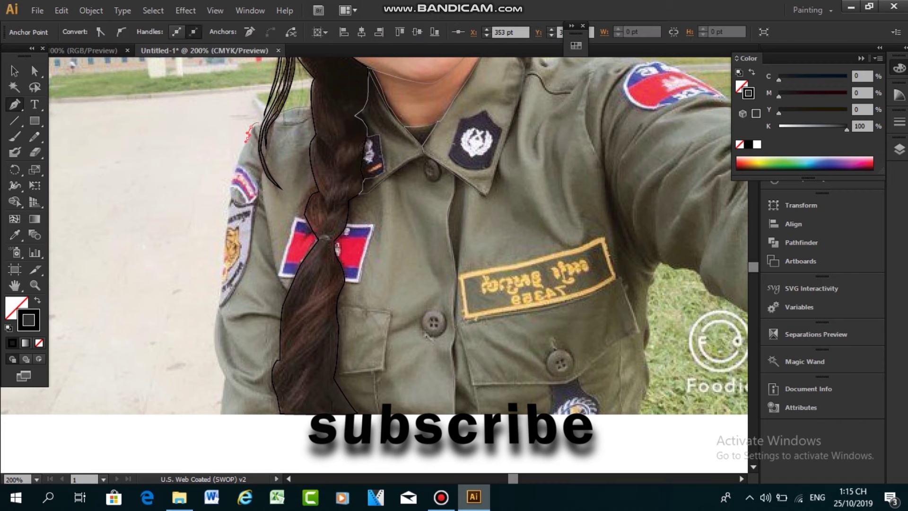
Trace the left sleeve's outer edge down, curving around its bulge, to the photo's bottom
left_click(239, 162)
left_click(234, 169)
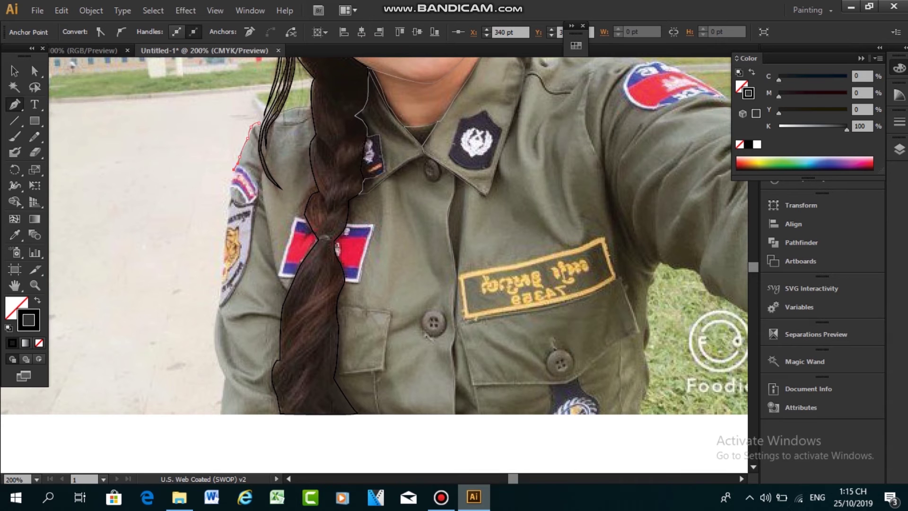
left_click(229, 190)
left_click(225, 226)
left_click(220, 284)
scroll(221, 283, "down", 2)
scroll(220, 212, "down", 1)
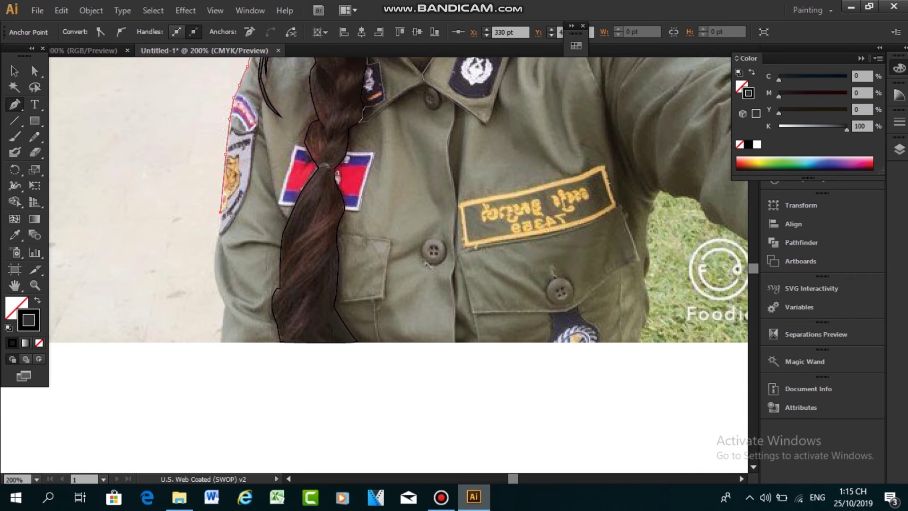
left_click(218, 233)
left_click(214, 263)
left_click_drag(221, 303, 230, 310)
left_click(220, 341)
Run the outline along the bottom to the braid and up its edge past the flag patch
left_click(280, 341)
left_click_drag(270, 301, 276, 288)
left_click(272, 317)
left_click(281, 341)
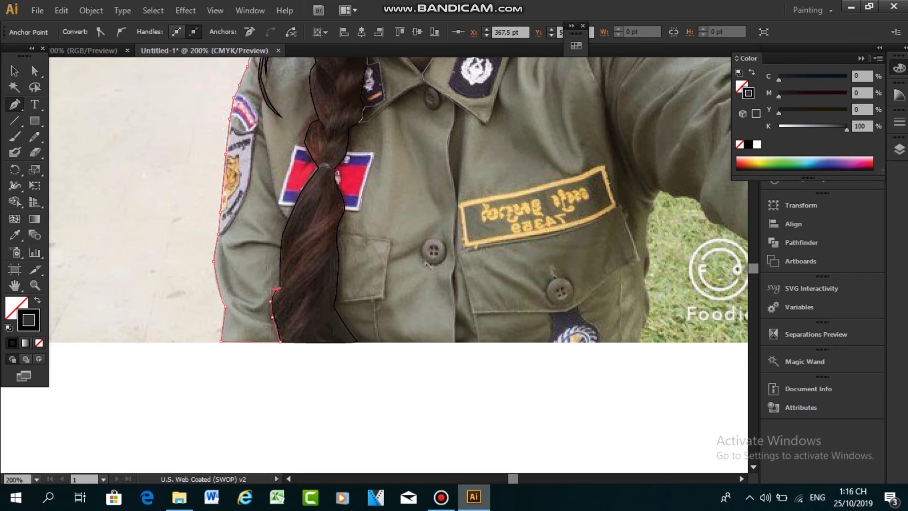
left_click(279, 259)
left_click(282, 241)
left_click(291, 214)
left_click(278, 204)
left_click(279, 191)
left_click(290, 154)
Continue the outline up the braid's upper edge, then deselect the finished path
left_click(305, 137)
left_click(312, 121)
scroll(399, 216, "up", 1)
left_click(310, 126)
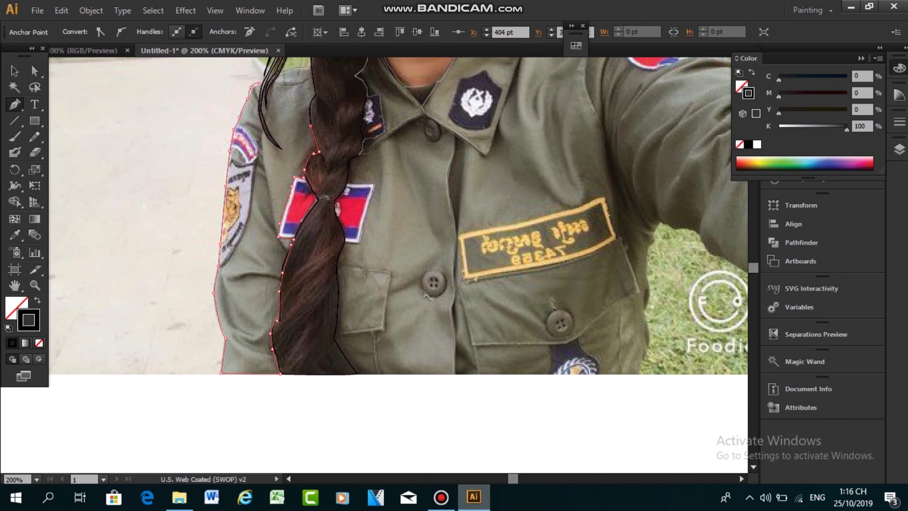
left_click(315, 95)
left_click(313, 75)
scroll(378, 253, "up", 2)
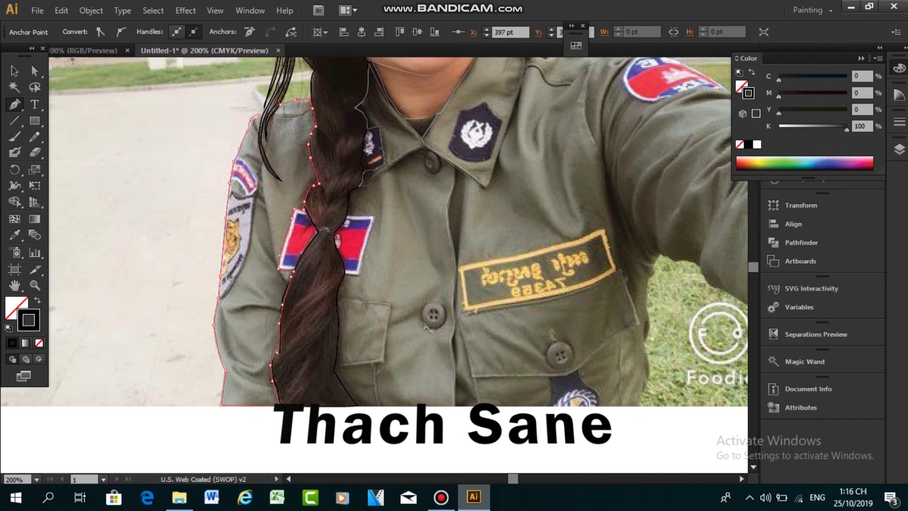
key("v")
key("ctrl+shift+a")
scroll(375, 233, "down", 3)
scroll(375, 233, "down", 3)
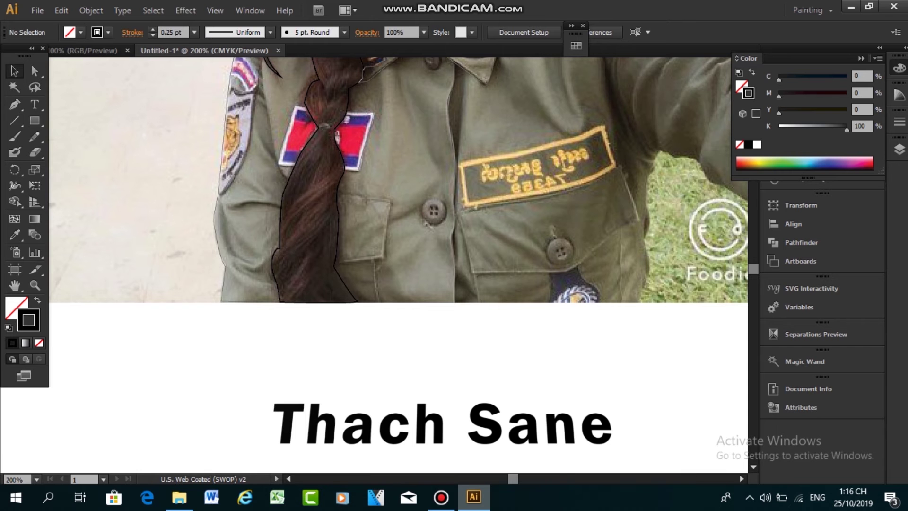
With the Pen tool, trace along the top of the right shoulder past its patch
scroll(399, 189, "up", 1)
scroll(399, 189, "up", 1)
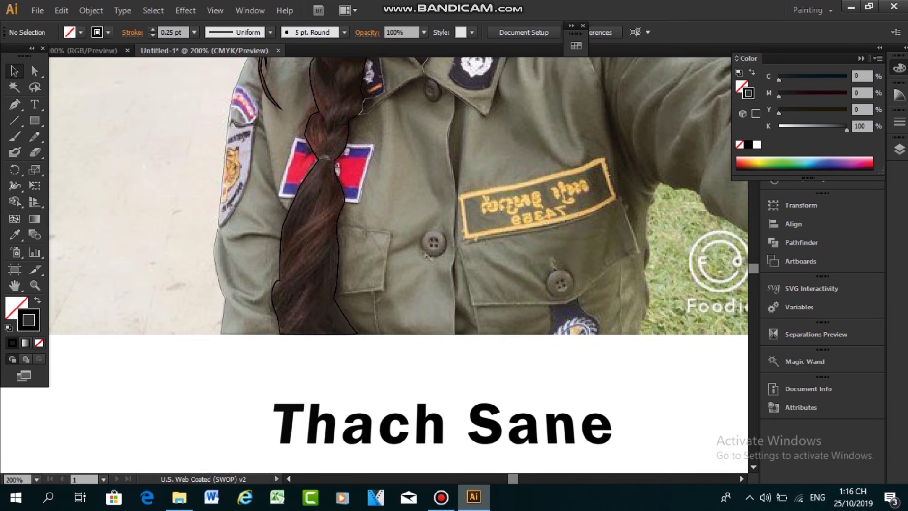
scroll(398, 197, "right", 5)
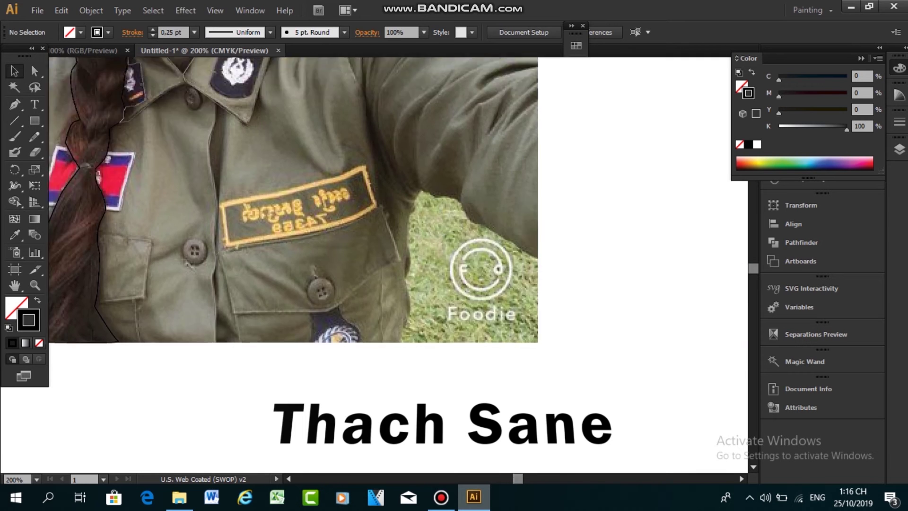
scroll(399, 196, "up", 1)
scroll(269, 255, "up", 2)
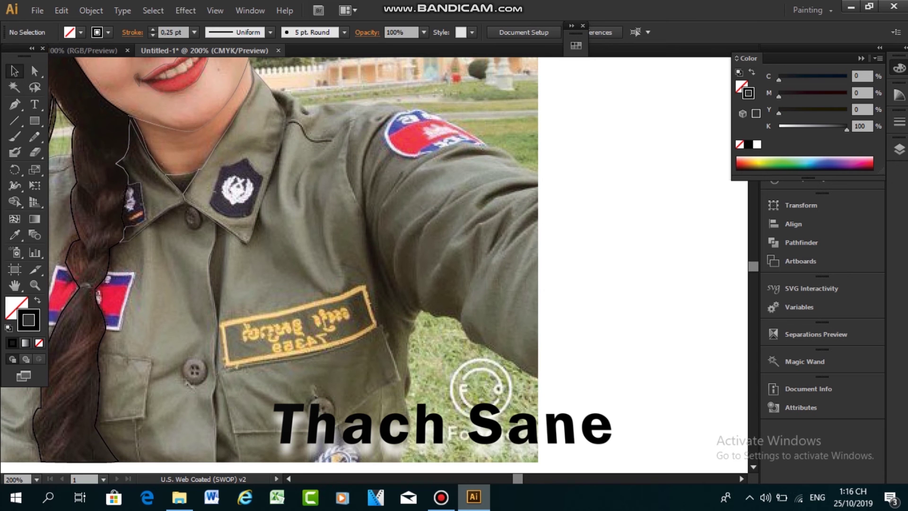
left_click(14, 104)
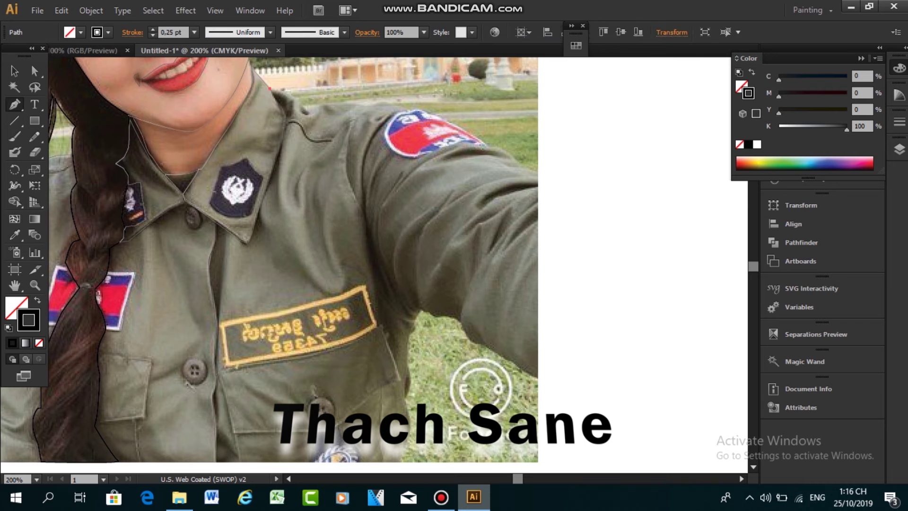
left_click_drag(270, 88, 304, 111)
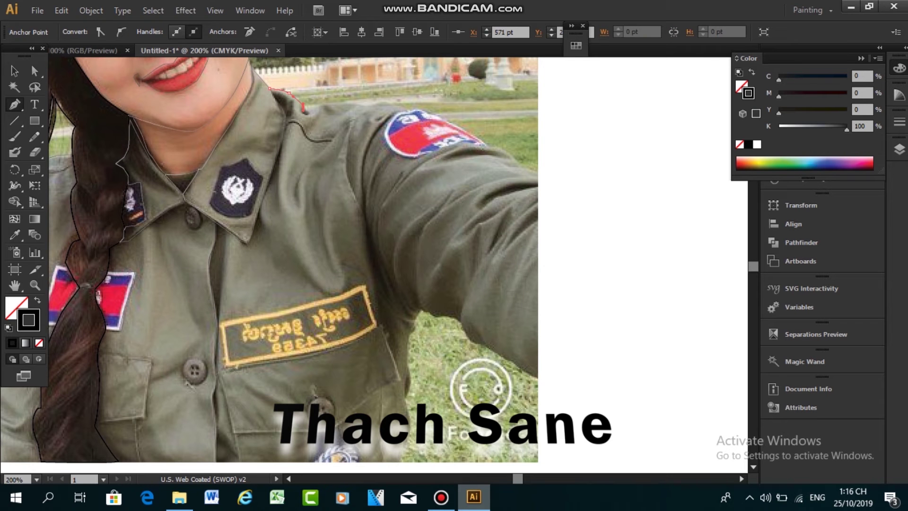
left_click(315, 106)
left_click(352, 103)
left_click(401, 105)
left_click(406, 108)
left_click(436, 115)
Trace down the outer arm to the image's right edge and down that edge
left_click(466, 131)
left_click(488, 147)
left_click(505, 148)
left_click(515, 161)
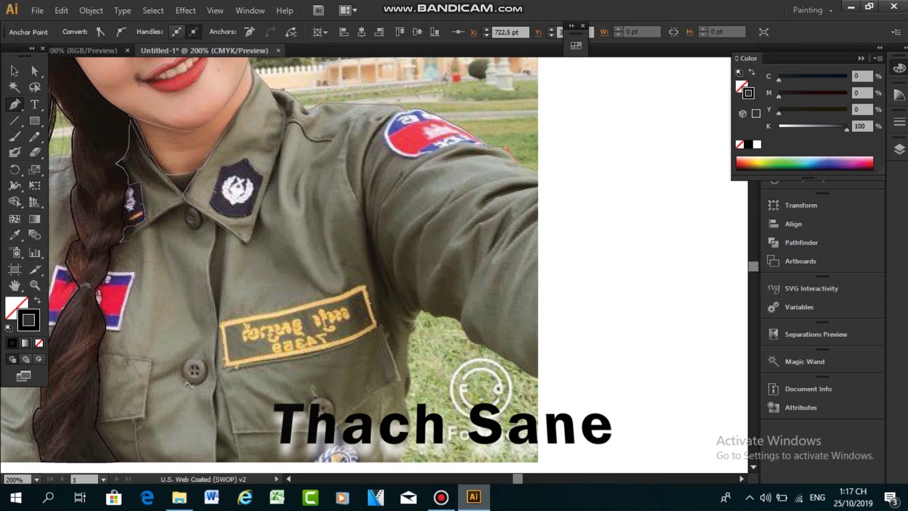
left_click(524, 168)
left_click(538, 173)
left_click(538, 377)
Curve the outline back along the arm's underside and down the body's side
left_click_drag(503, 359, 500, 345)
left_click_drag(491, 348, 472, 347)
left_click(458, 318)
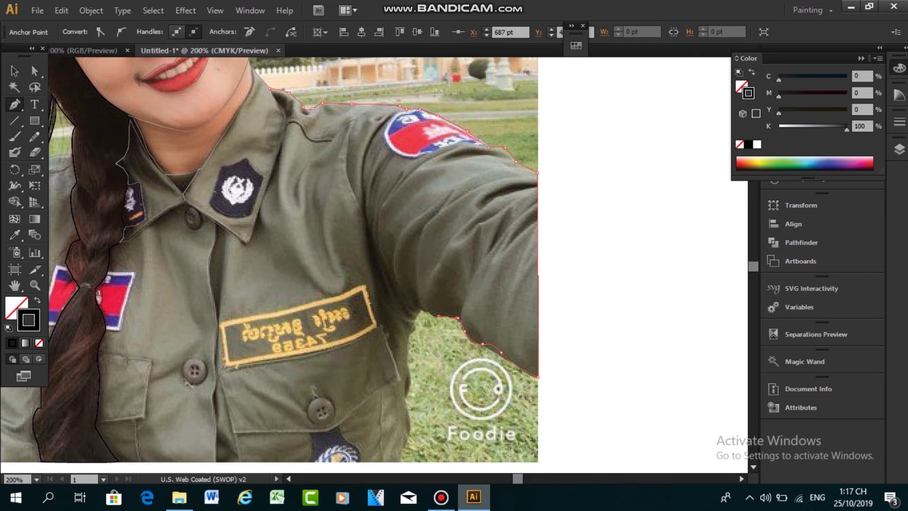
left_click(439, 315)
left_click(410, 334)
left_click(413, 322)
left_click(409, 367)
scroll(273, 260, "down", 1)
scroll(273, 260, "down", 2)
scroll(273, 260, "down", 2)
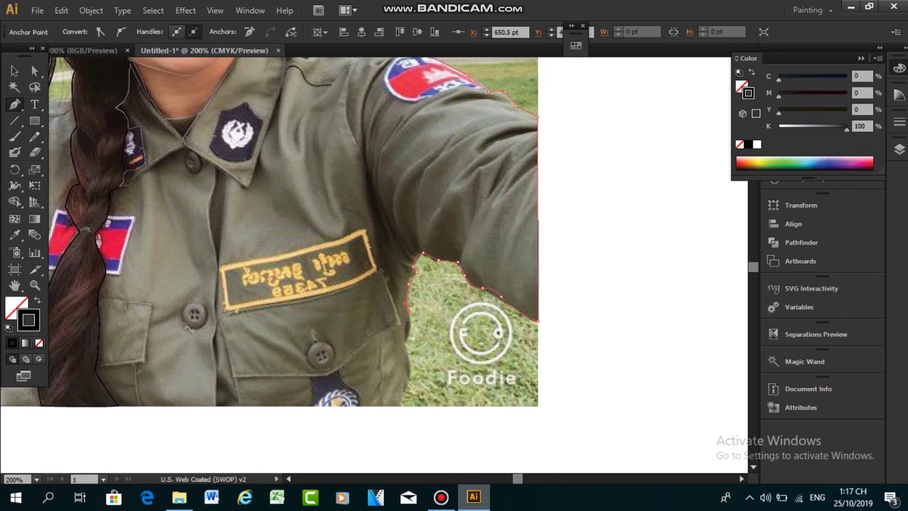
Extend the body-side outline to the image bottom, then undo the last anchor
left_click(402, 340)
left_click(412, 362)
scroll(406, 373, "down", 1)
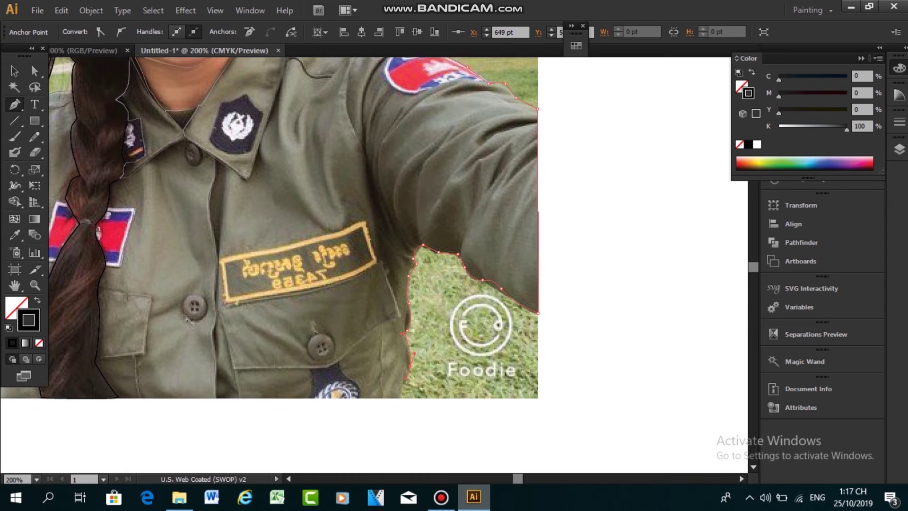
scroll(399, 378, "down", 2)
left_click(399, 375)
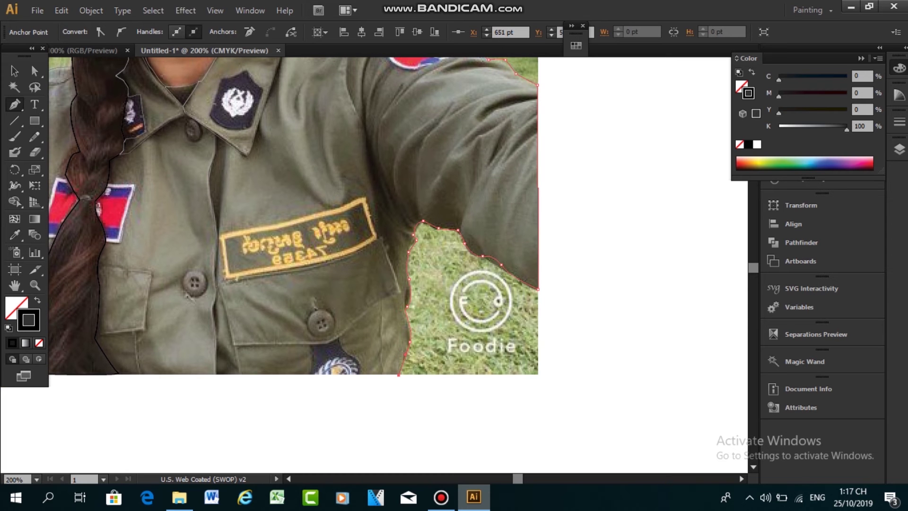
key("ctrl+z")
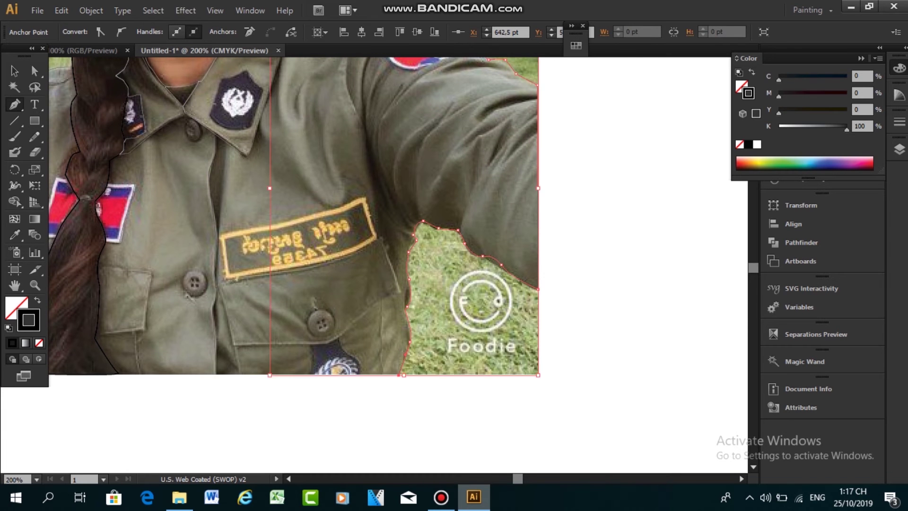
Redo and undo recent edits to restore the arm and grass outline anchors
key("ctrl+shift+z")
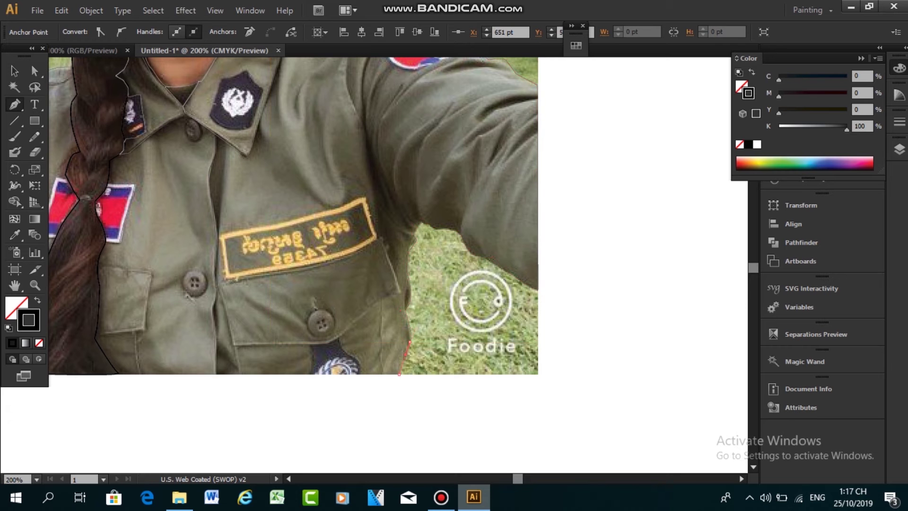
key("ctrl+shift+z")
key("ctrl+shift+z")
key("ctrl+shift+z")
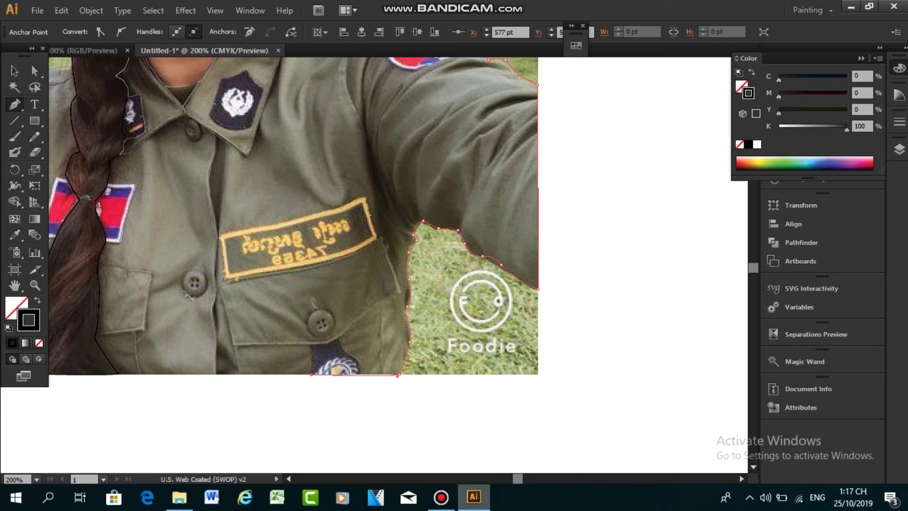
key("ctrl+shift+z")
key("ctrl+z")
key("ctrl+shift+z")
key("ctrl+z")
key("ctrl+shift+z")
Trace the outline up the jacket's front edge and across the chest to the collar
left_click(223, 179)
left_click(226, 153)
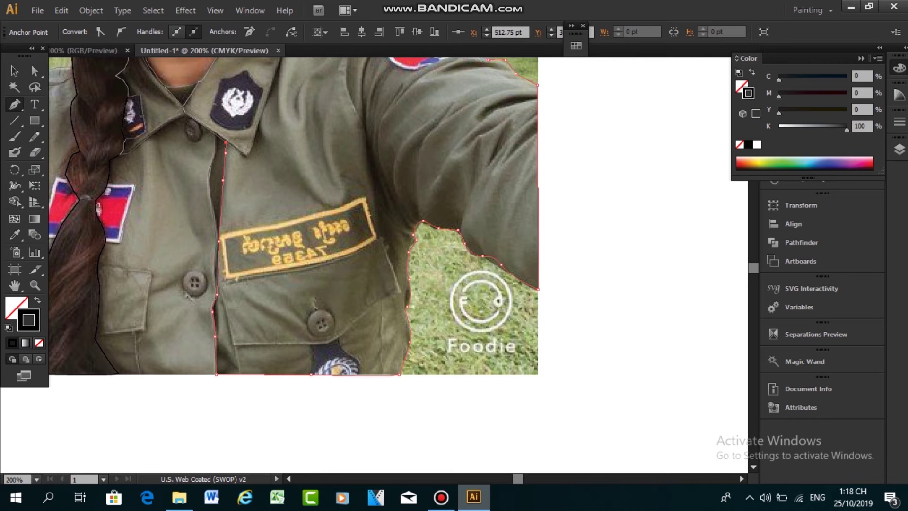
left_click(225, 142)
left_click(244, 156)
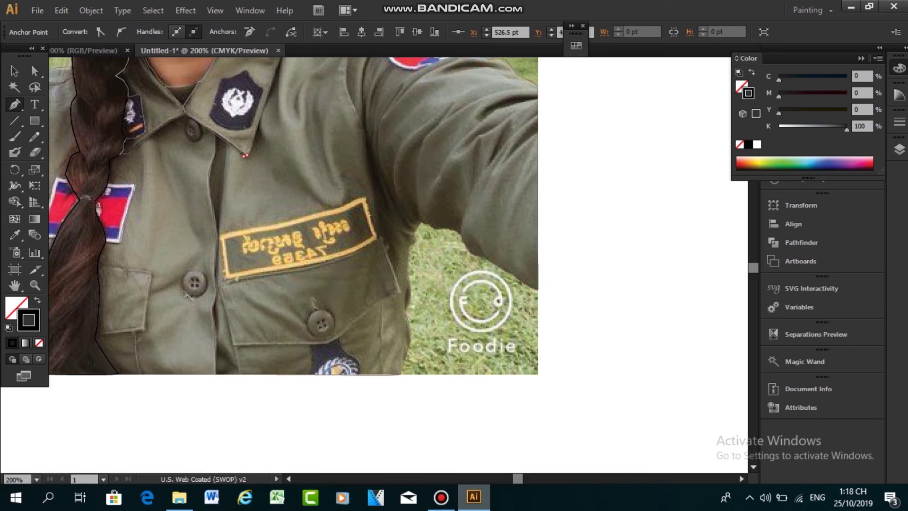
left_click(255, 134)
left_click(260, 119)
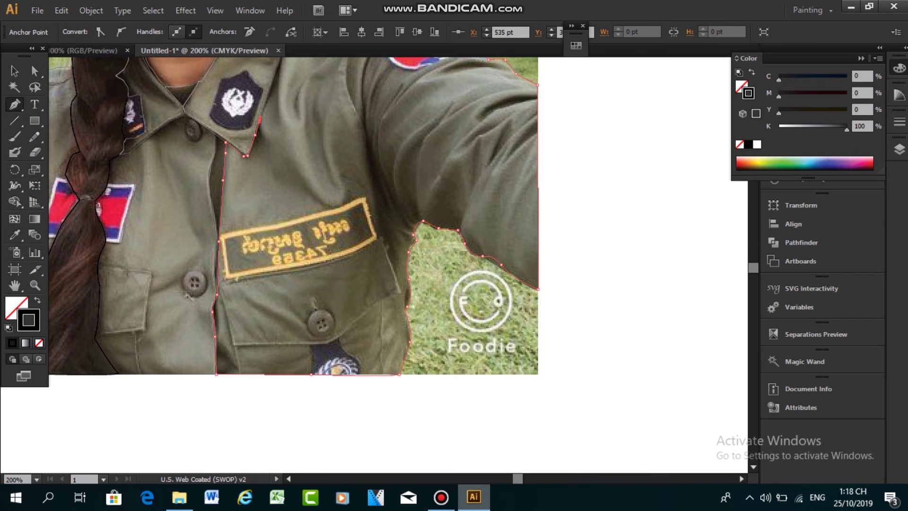
scroll(270, 227, "up", 1)
scroll(270, 227, "up", 1)
scroll(270, 226, "up", 1)
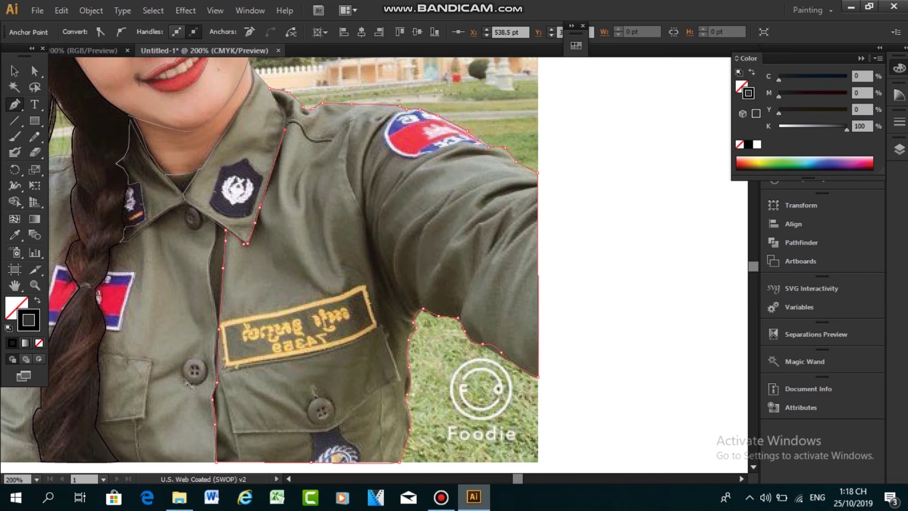
left_click(284, 112)
left_click(275, 100)
Deselect the finished path and switch back to the Pen tool
key("v")
key("ctrl+shift+a")
scroll(270, 260, "down", 2)
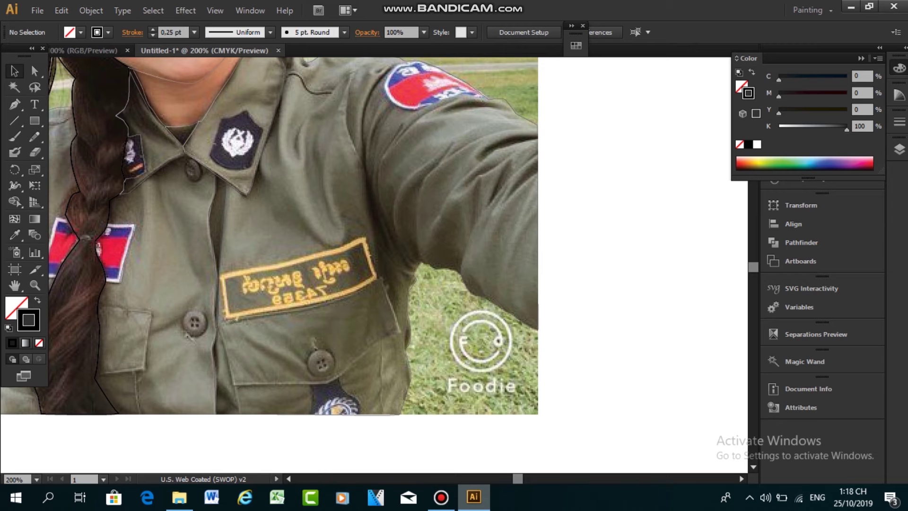
left_click(14, 104)
Trace and close an outline around the name badge's outer yellow border
left_click(220, 273)
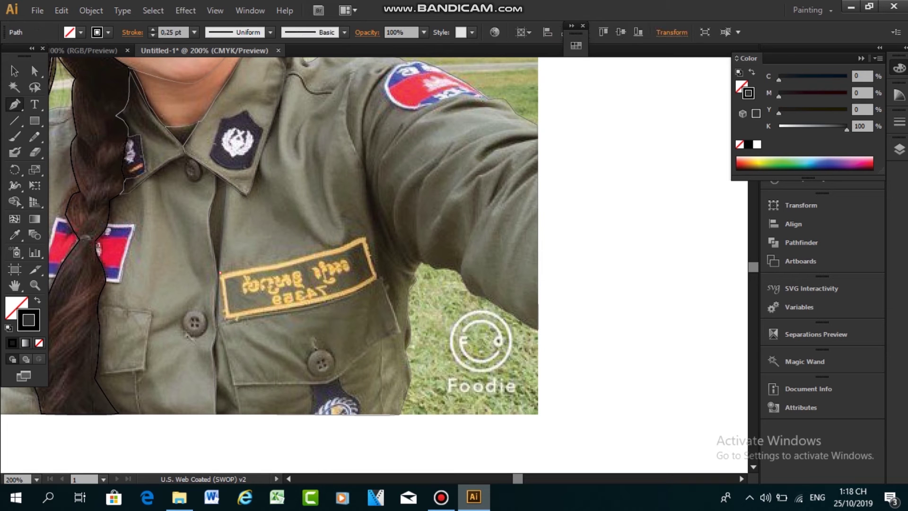
left_click(253, 267)
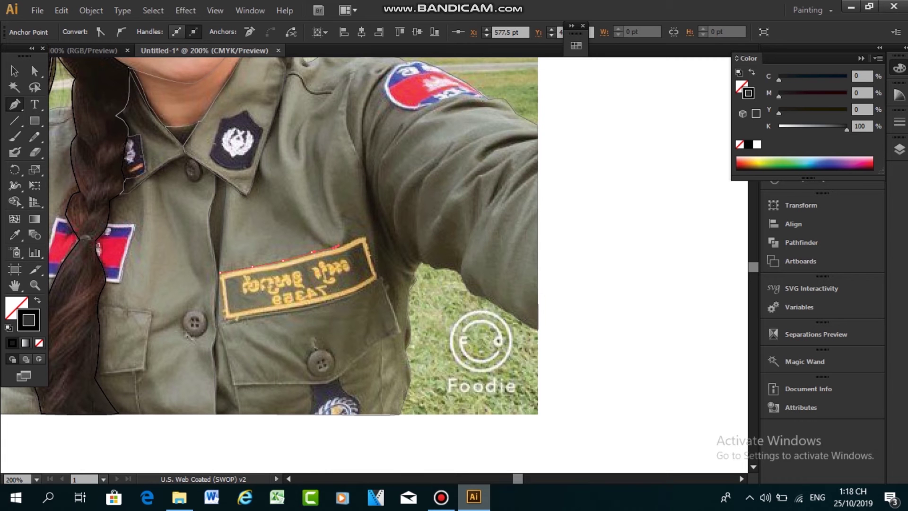
left_click(355, 238)
left_click(364, 236)
left_click(369, 285)
left_click(350, 294)
left_click(302, 306)
left_click(268, 313)
left_click(250, 316)
left_click(225, 319)
left_click(222, 304)
left_click(219, 279)
Trace and close a second outline along the badge's inner border edge
left_click(250, 273)
left_click(331, 254)
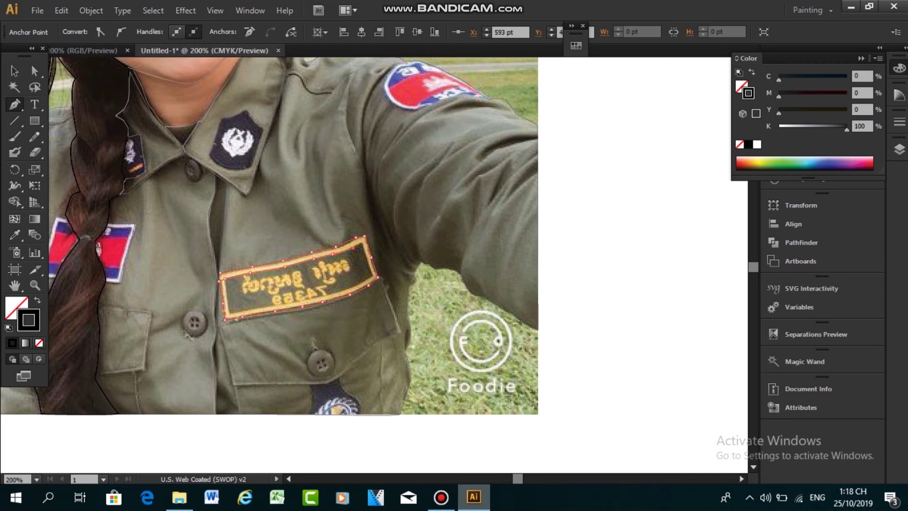
left_click(367, 258)
left_click(377, 277)
left_click(354, 287)
left_click(299, 301)
left_click(275, 306)
left_click(252, 312)
left_click(229, 317)
left_click(223, 280)
left_click(246, 273)
Nudge the name badge outline left, then right, until it sits on the yellow border
key("ctrl")
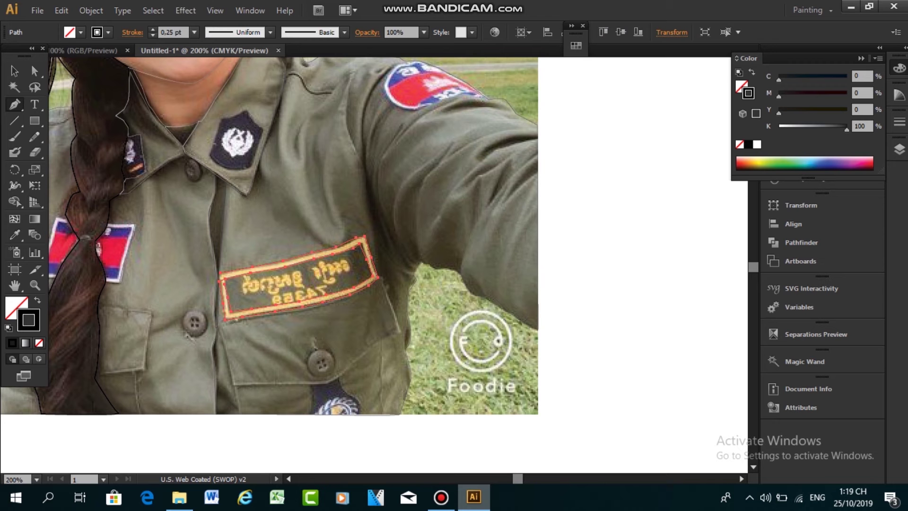
key("Left")
key("Left")
key("Left")
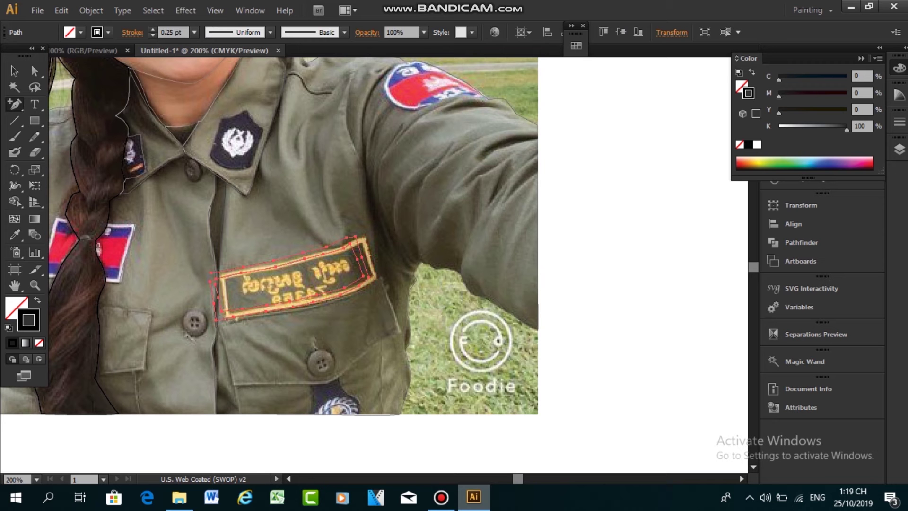
key("ctrl")
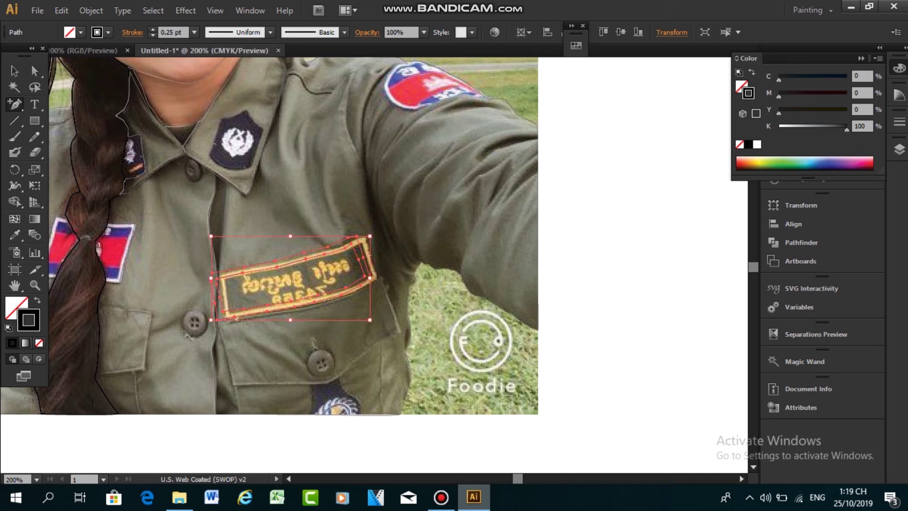
key("Right")
key("Right")
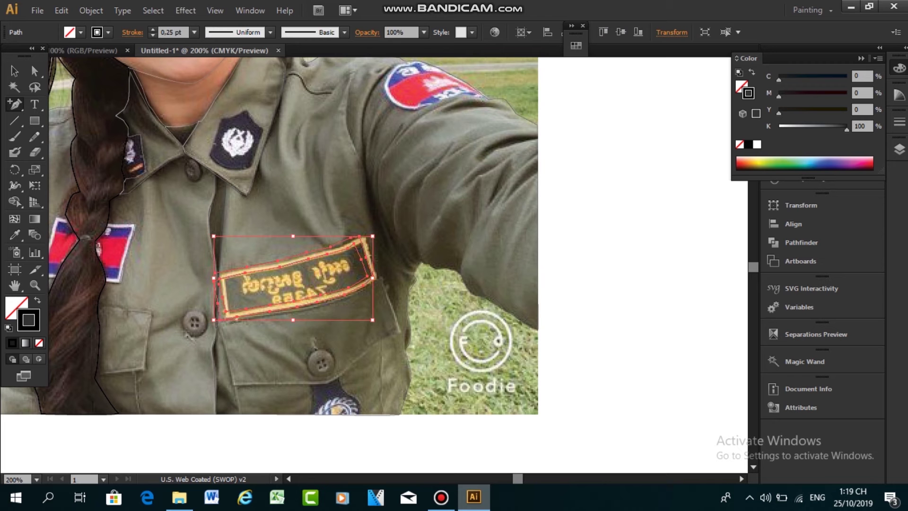
key("Right")
key("Right")
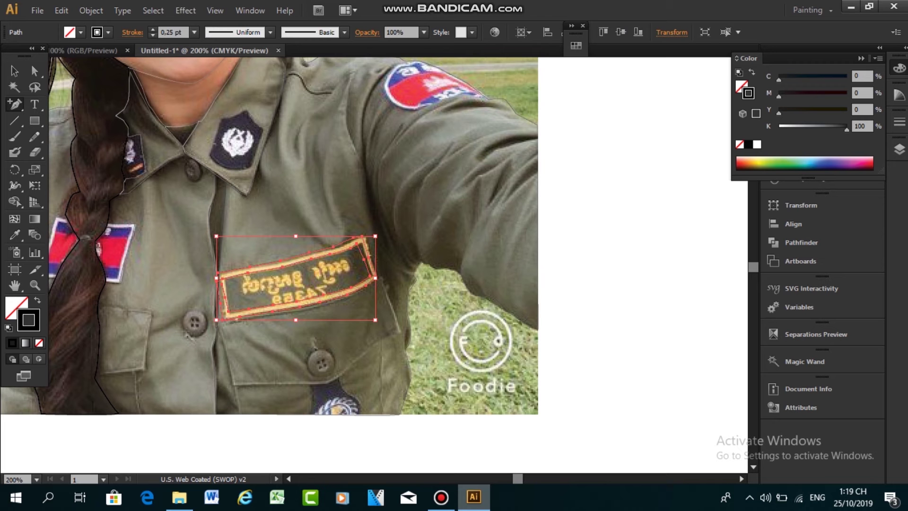
key("Right")
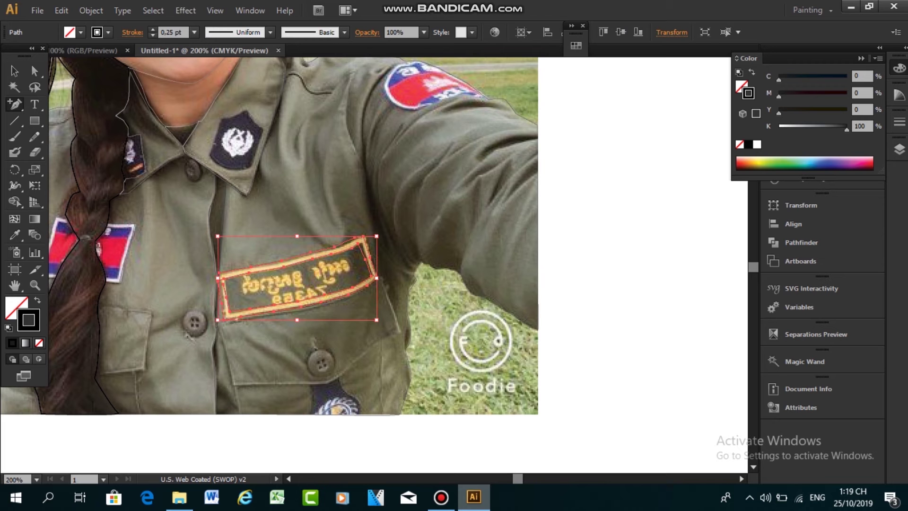
key("Right")
key("ctrl")
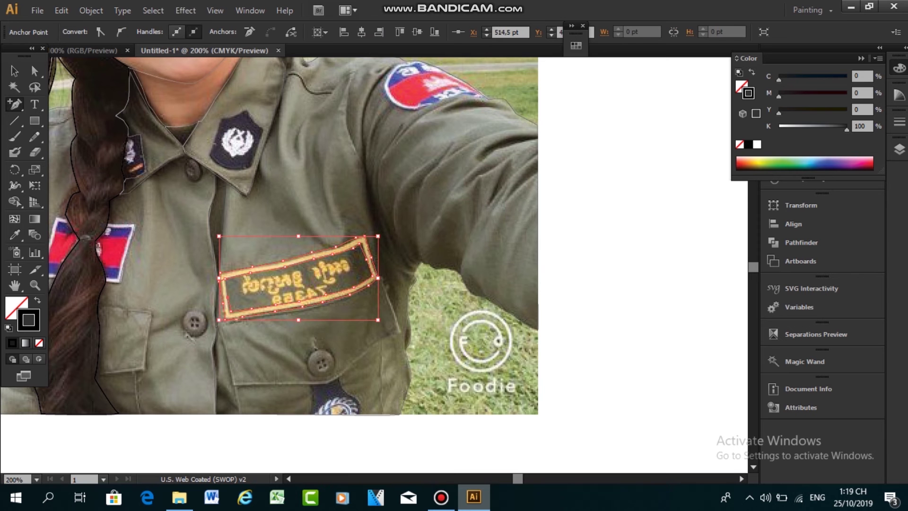
Zoom in on the badge's left end and deselect the outline
key("ctrl+plus")
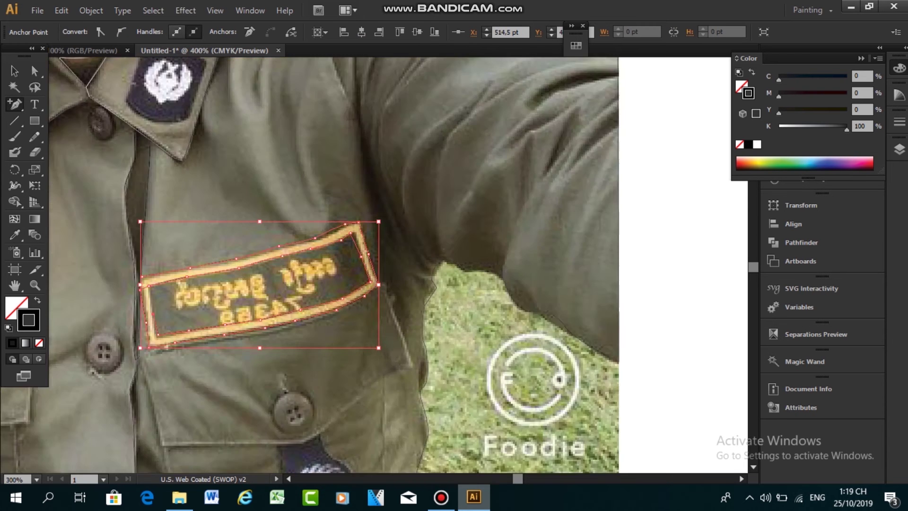
key("ctrl+plus")
key("ctrl+plus")
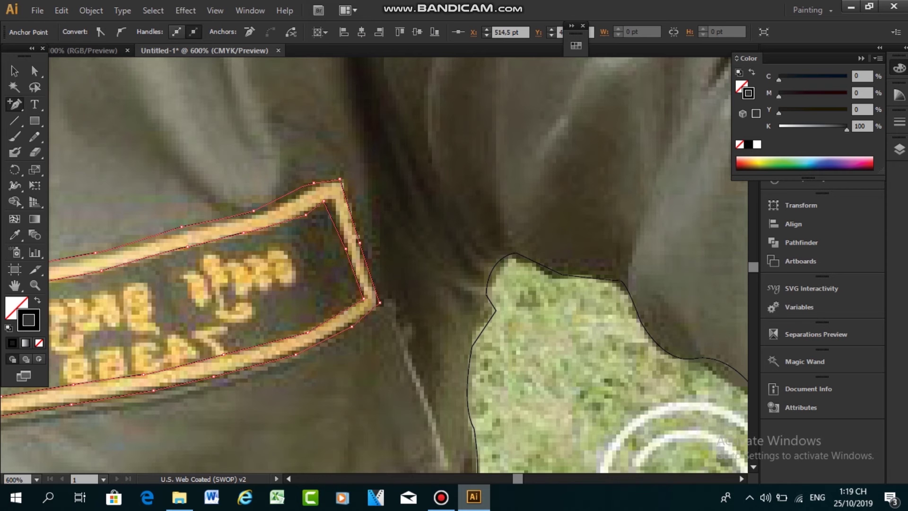
key("ctrl+minus")
key("ctrl+plus")
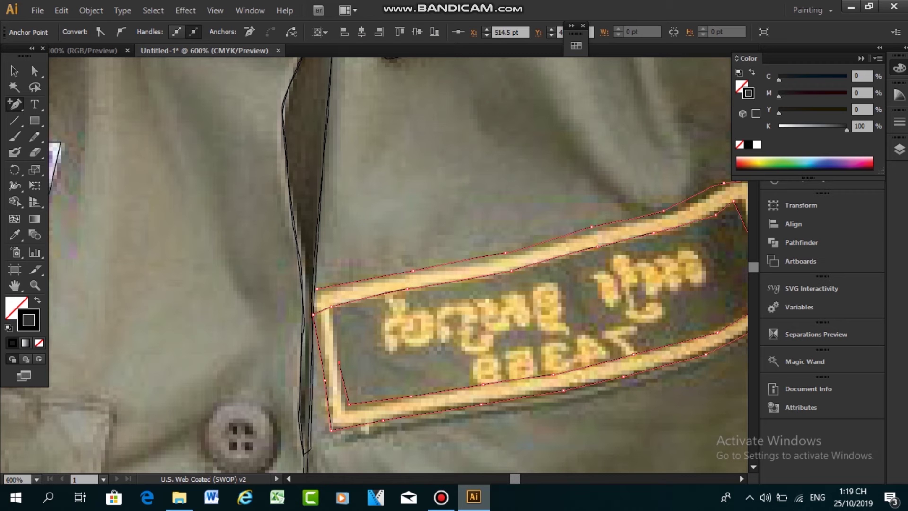
key("v")
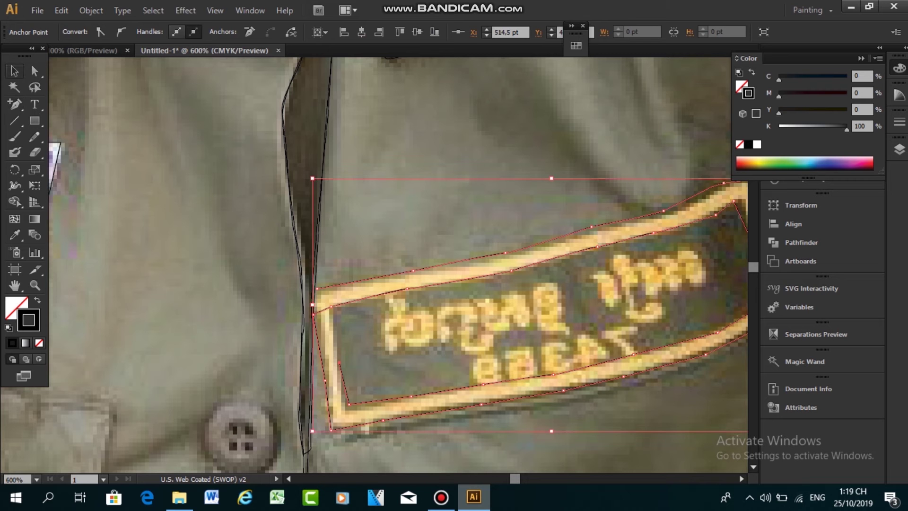
key("ctrl+shift+a")
key("p")
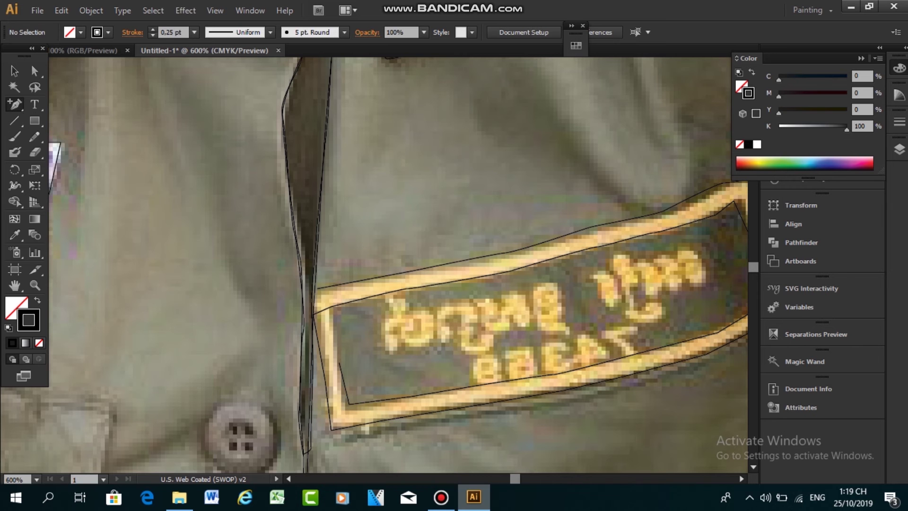
Nudge a badge outline anchor left to a horizontal position of 511, then deselect
left_click_drag(15, 104, 48, 101)
key("ctrl+a")
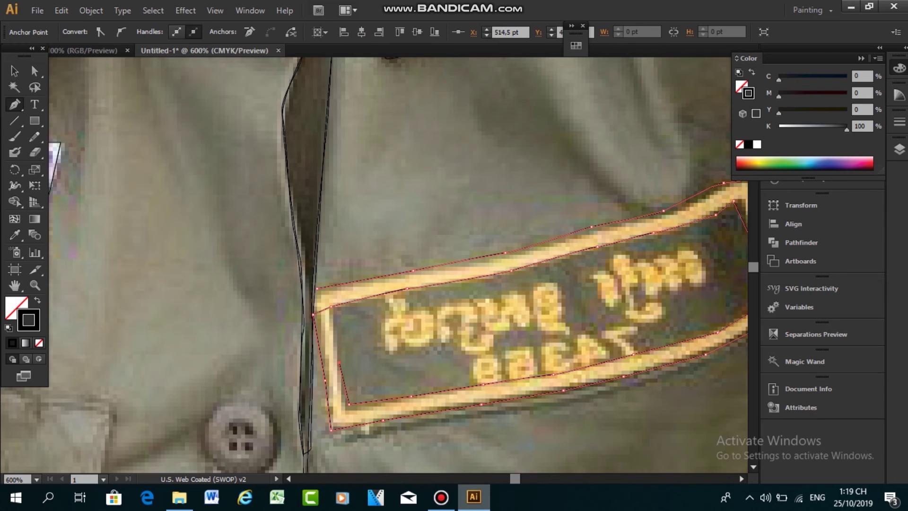
left_click(333, 327)
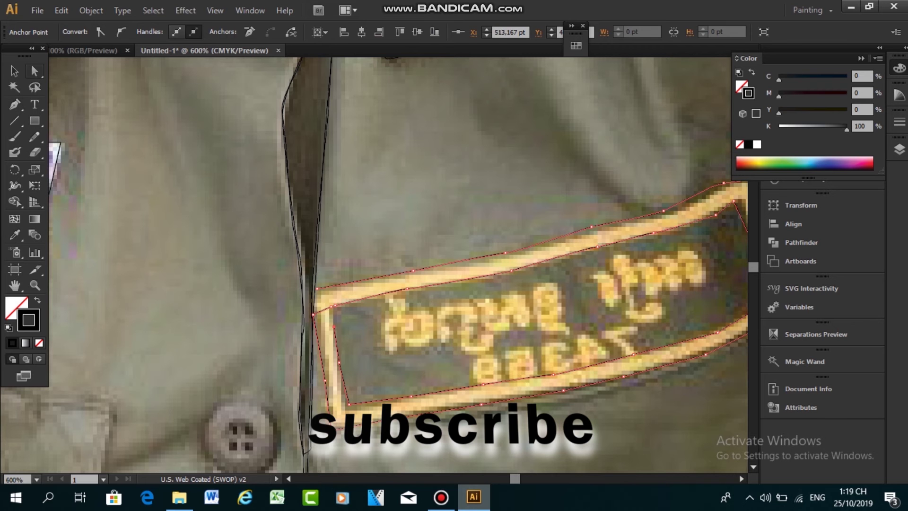
key("ctrl+shift+a")
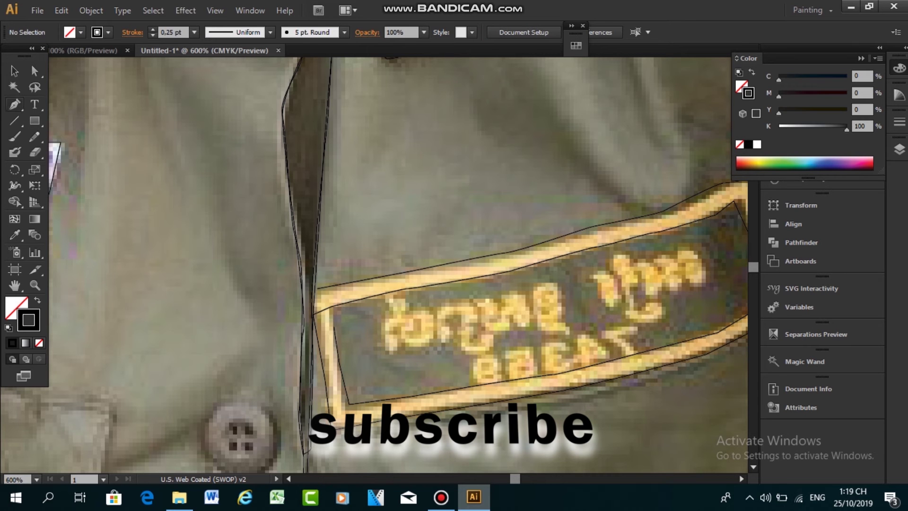
key("ctrl+z")
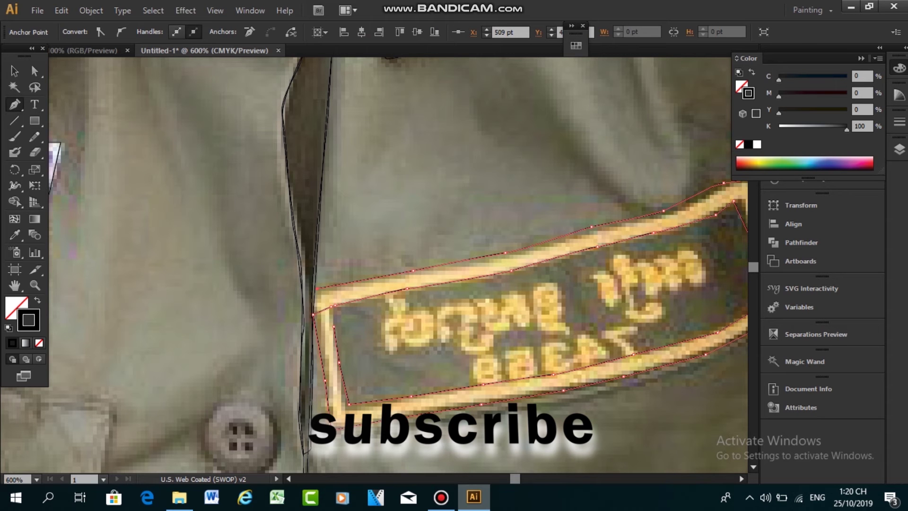
key("Left")
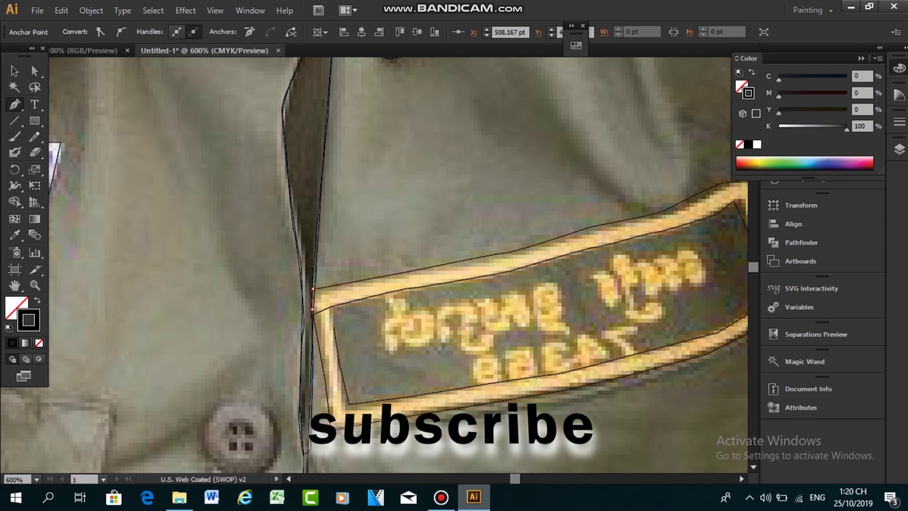
key("Left")
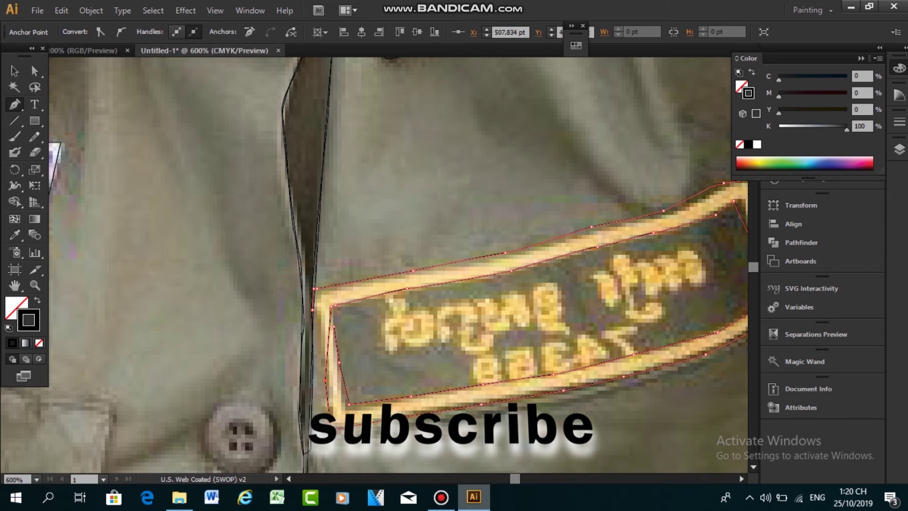
type("511")
key("Return")
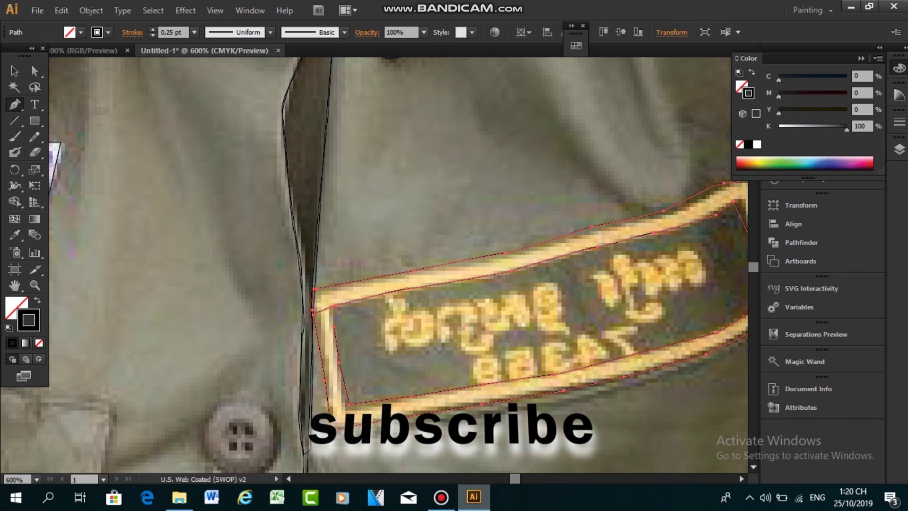
key("a")
key("ctrl+shift+a")
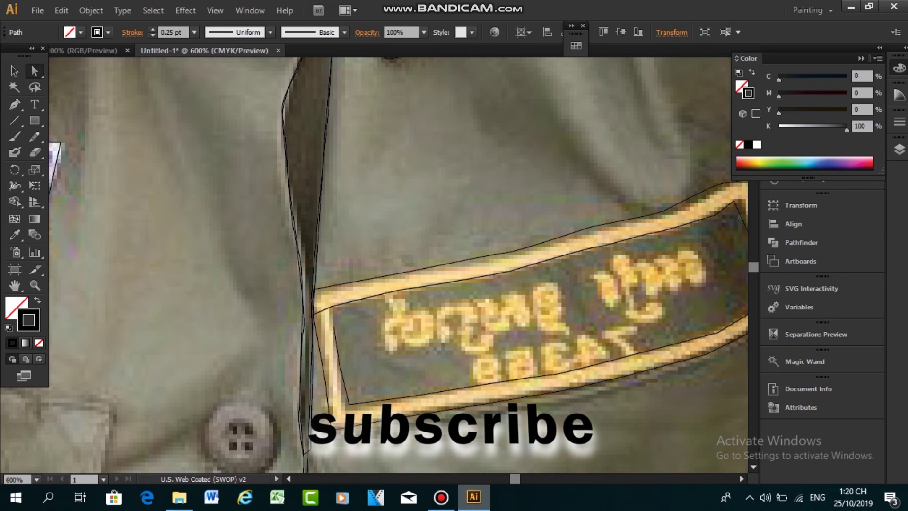
Drag the name tag's corner anchor up onto the tag's yellow edge
key("ctrl+plus")
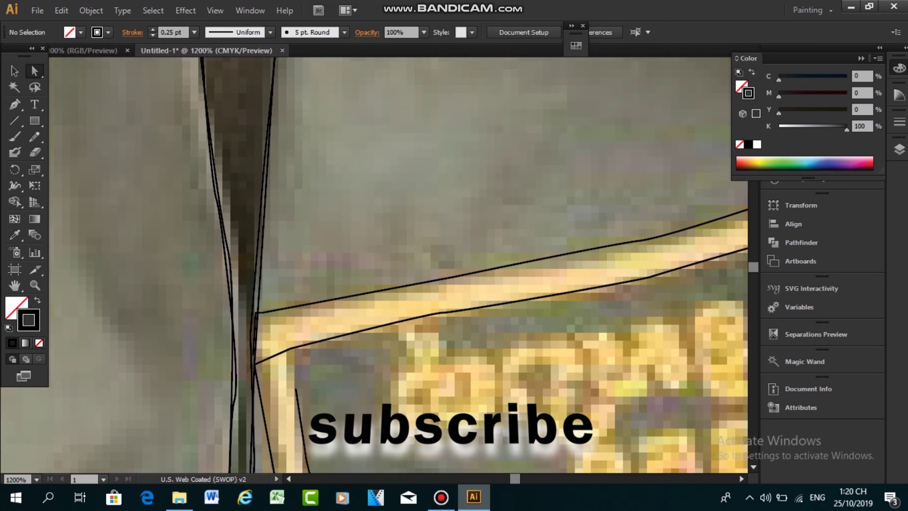
left_click(253, 364)
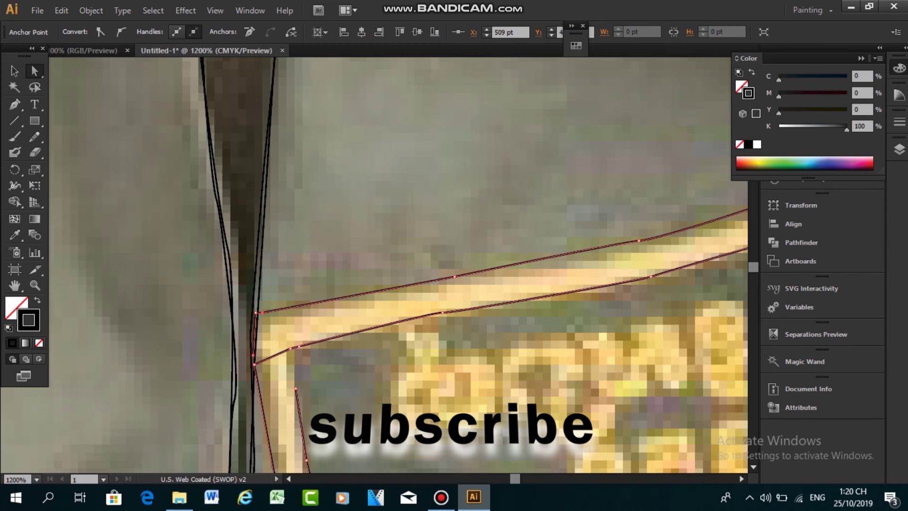
left_click(255, 356)
left_click(256, 360)
left_click(256, 313)
left_click(255, 361)
left_click_drag(295, 388, 295, 372)
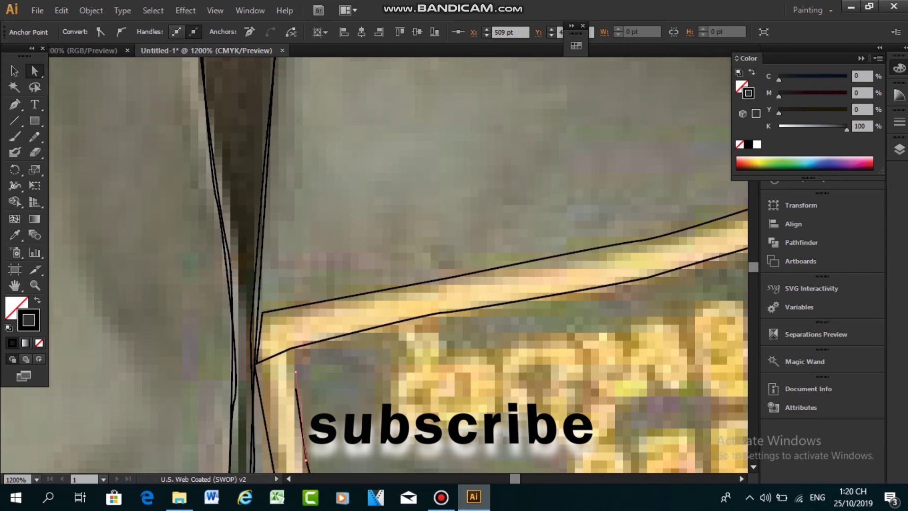
left_click(255, 362)
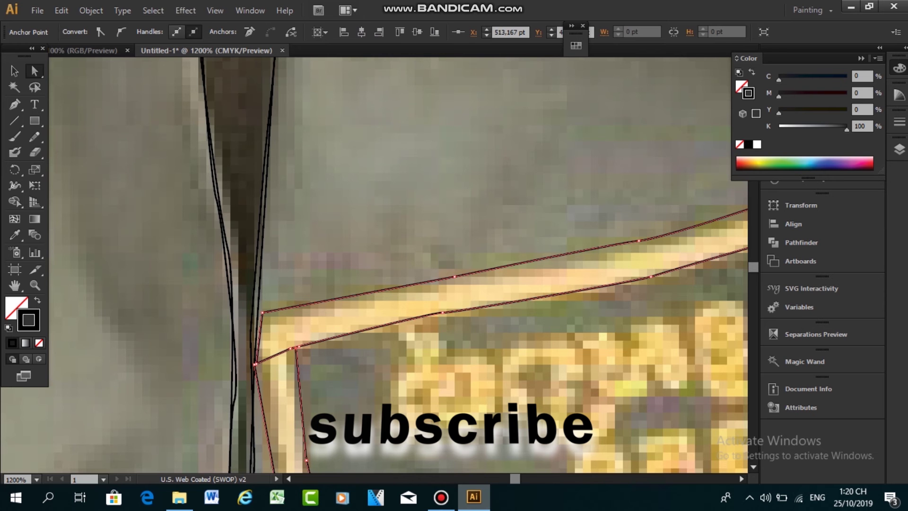
key("Up")
Zoom out to view the whole name tag and uniform
key("ctrl+minus")
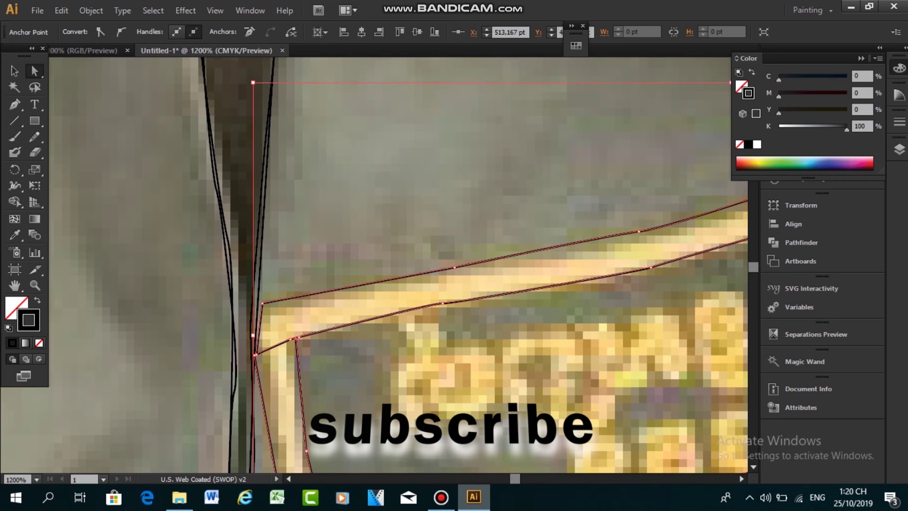
key("ctrl+minus")
key("ctrl+minus")
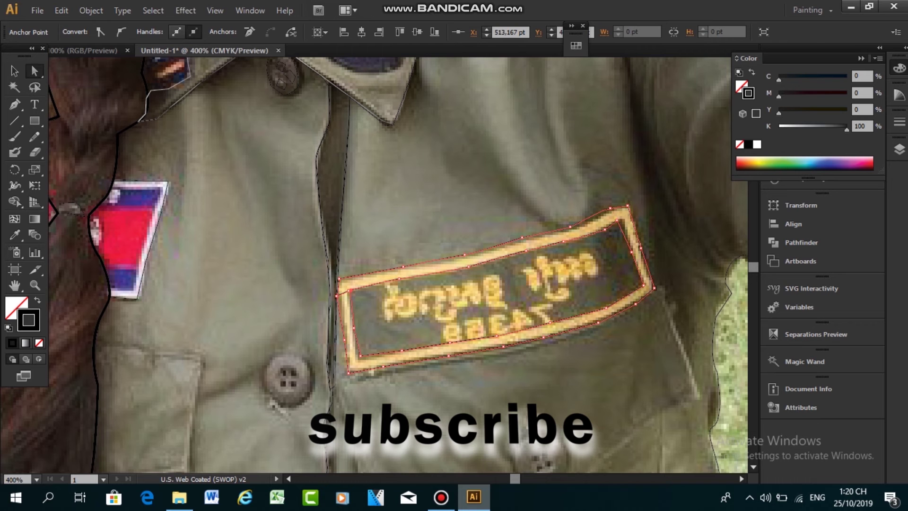
scroll(375, 265, "down", 1)
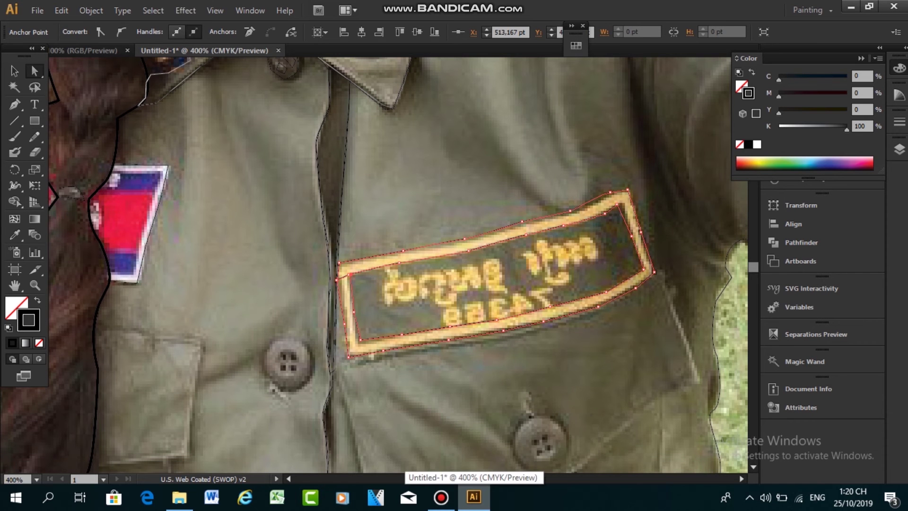
key("ctrl")
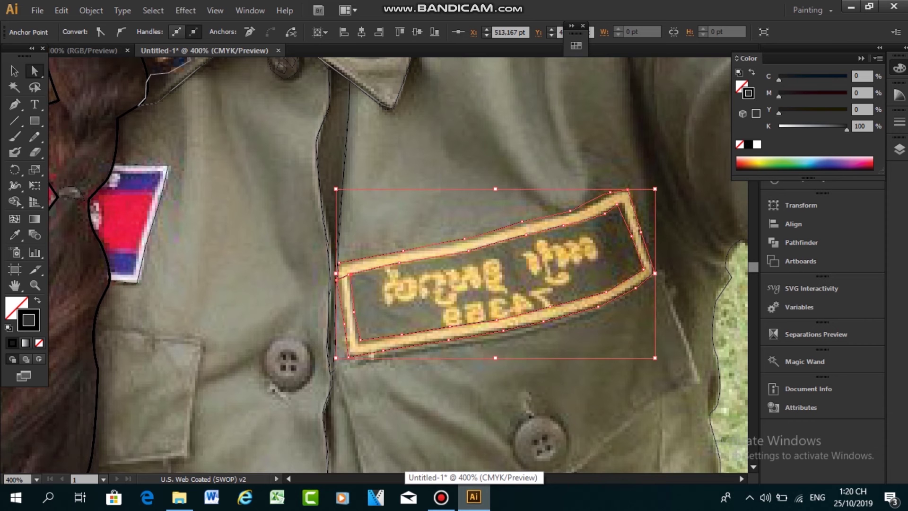
key("ctrl+minus")
key("ctrl+minus")
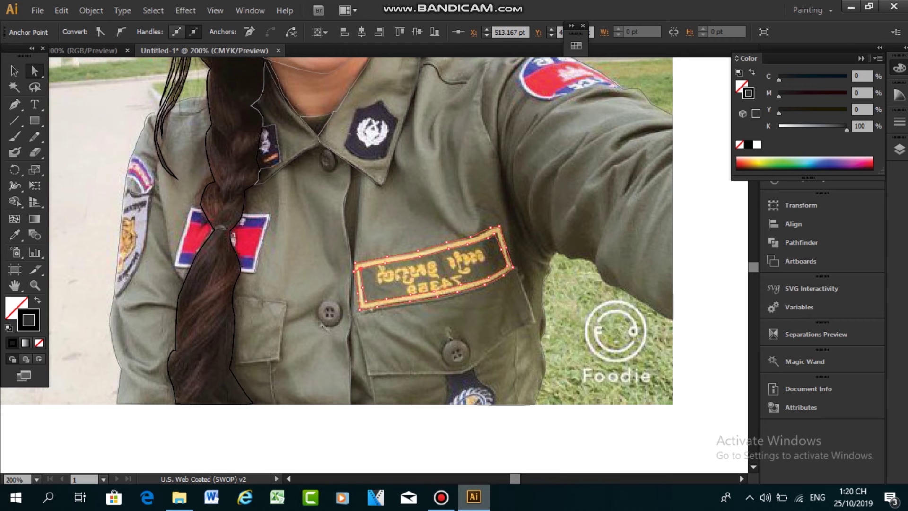
Trace the pocket flap's edges with a closed Pen path, curving at its bottom point
key("p")
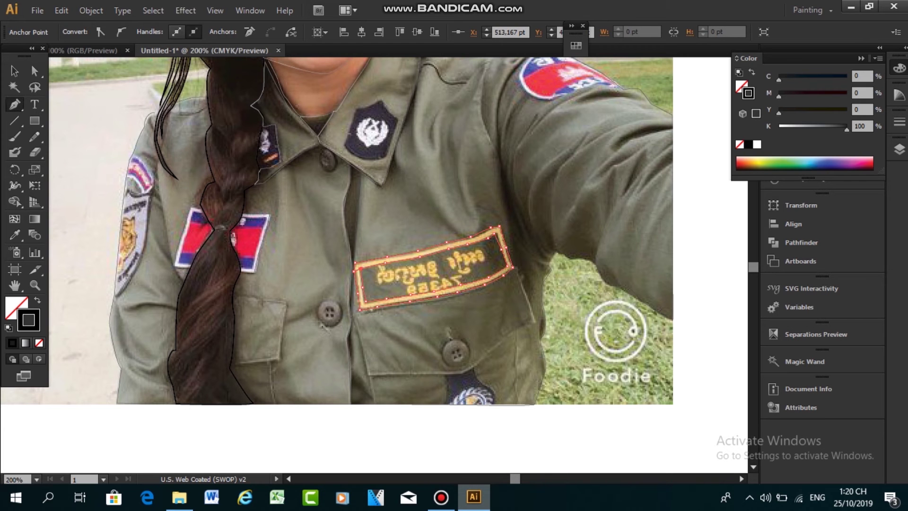
left_click(360, 340)
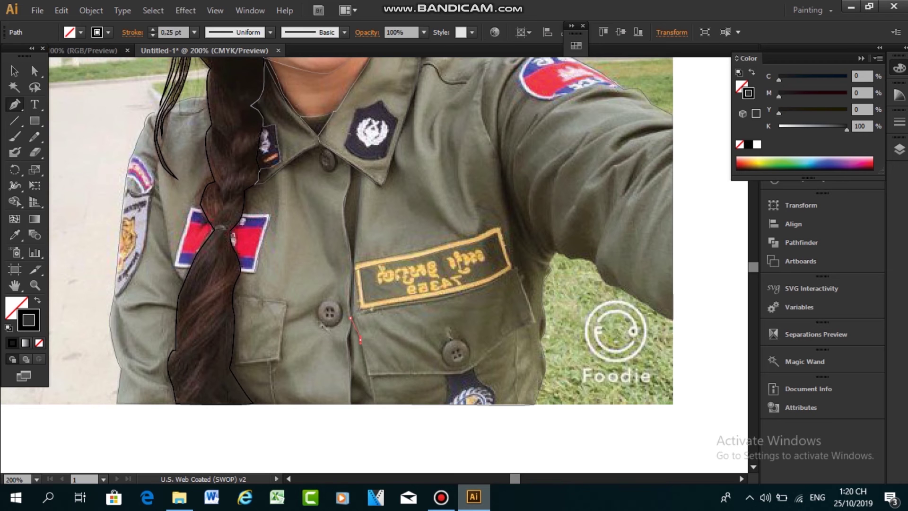
left_click(367, 375)
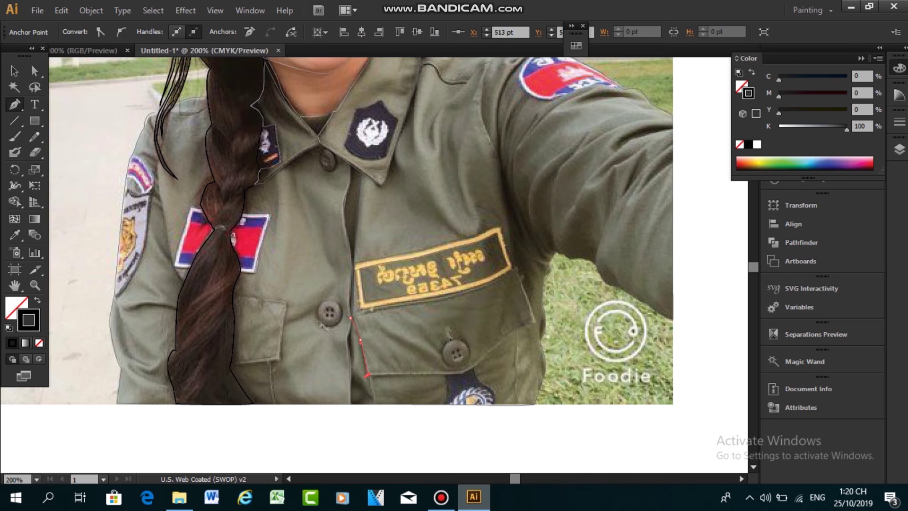
left_click(444, 375)
left_click_drag(469, 373, 497, 348)
left_click(512, 334)
left_click(534, 318)
left_click(513, 268)
left_click(498, 280)
left_click(464, 293)
left_click(431, 300)
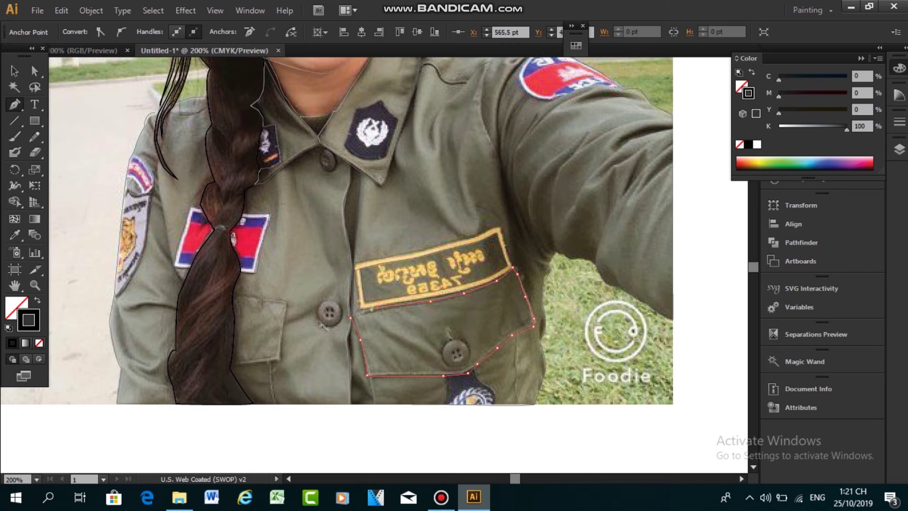
left_click(350, 317)
Hide Layer 1 to check the outlines alone, then make the photo visible again
left_click(899, 149)
left_click(735, 170)
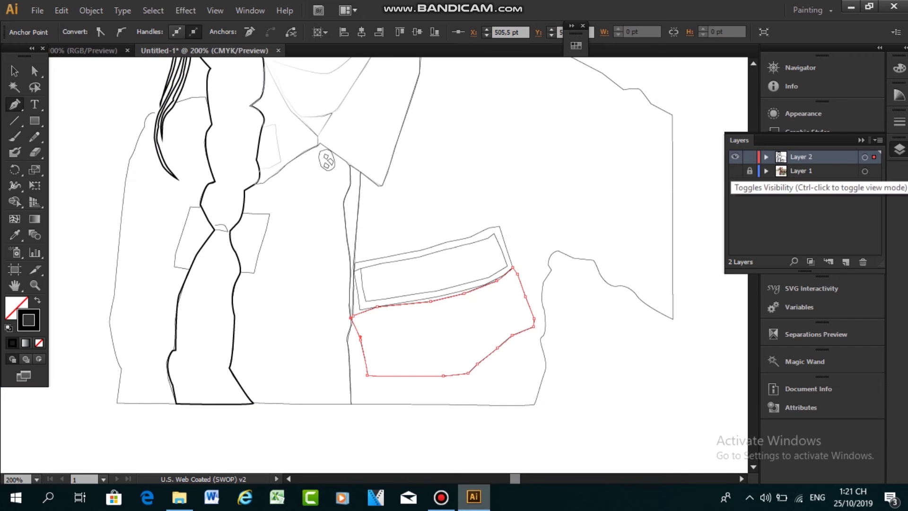
key("v")
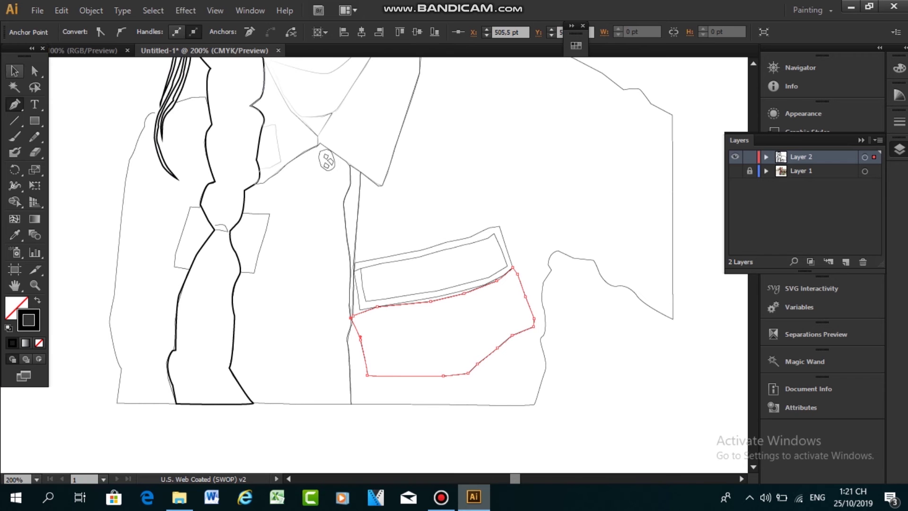
key("ctrl+shift+a")
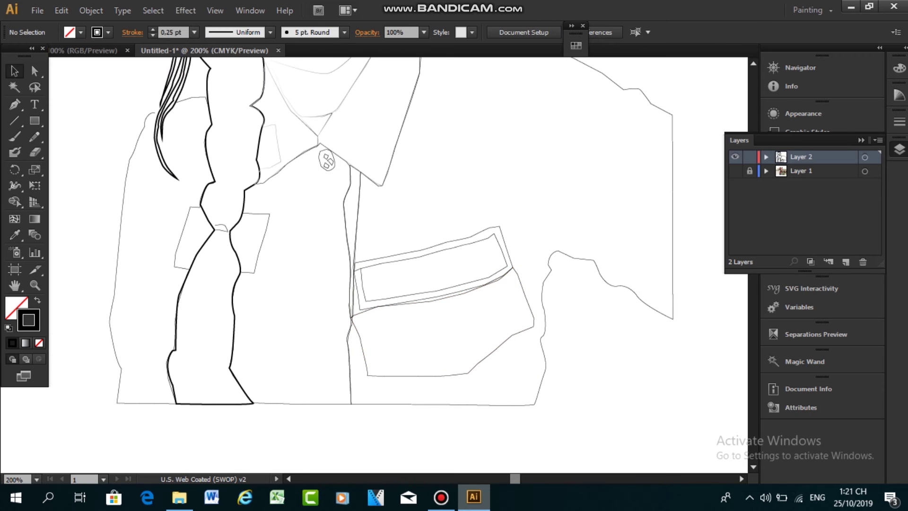
left_click(735, 171)
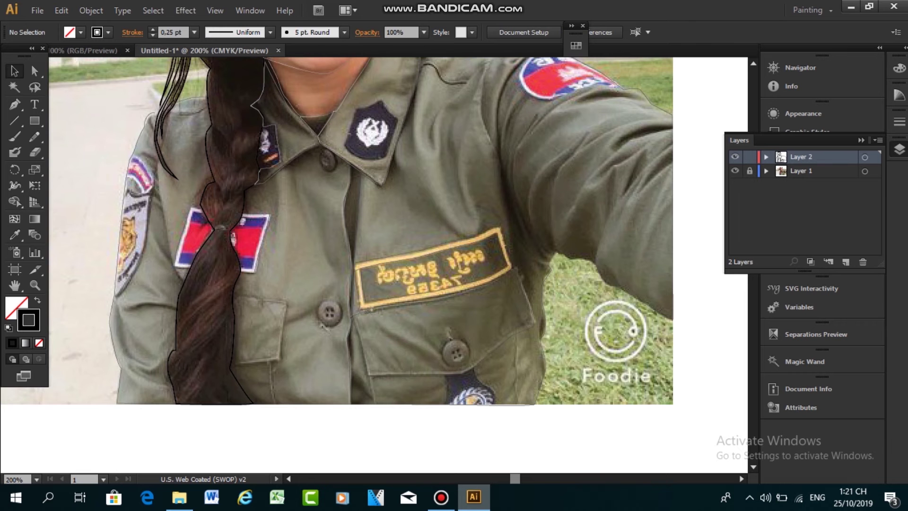
Trace a six-anchor closed path around the pocket button's edge
key("p")
left_click(447, 343)
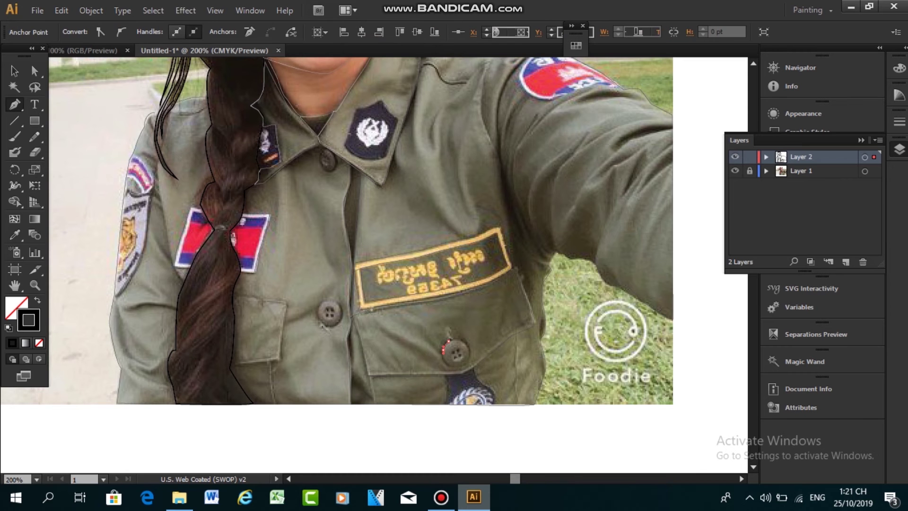
left_click(449, 364)
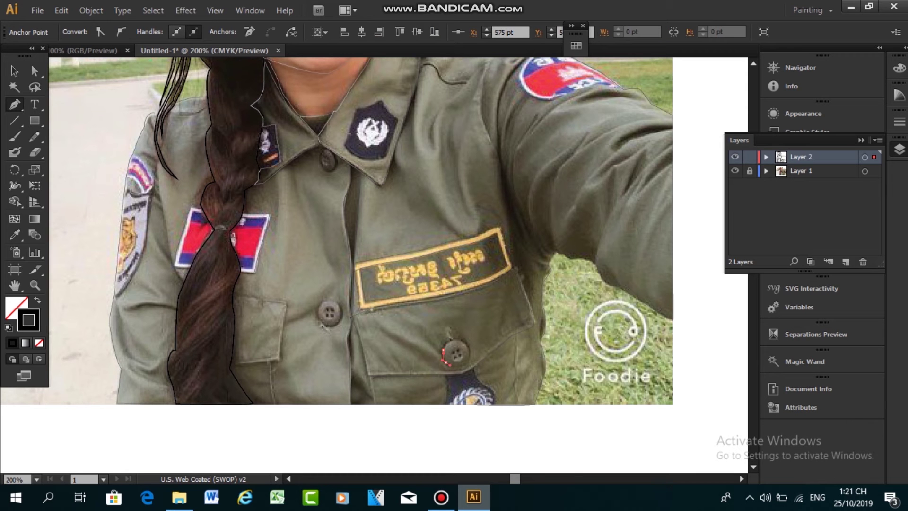
left_click(464, 366)
left_click(471, 352)
left_click(462, 339)
left_click(456, 337)
Zoom out and back in on the button outline, then deselect everything
left_click(14, 71)
left_click(35, 136)
key("ctrl+minus")
key("ctrl+minus")
key("ctrl+minus")
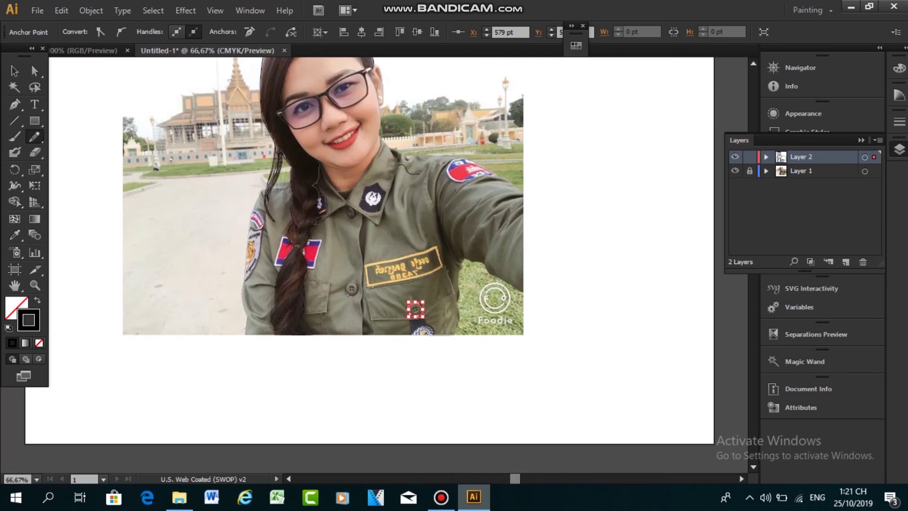
key("ctrl+plus")
key("ctrl+plus")
key("ctrl+plus")
key("ctrl+plus")
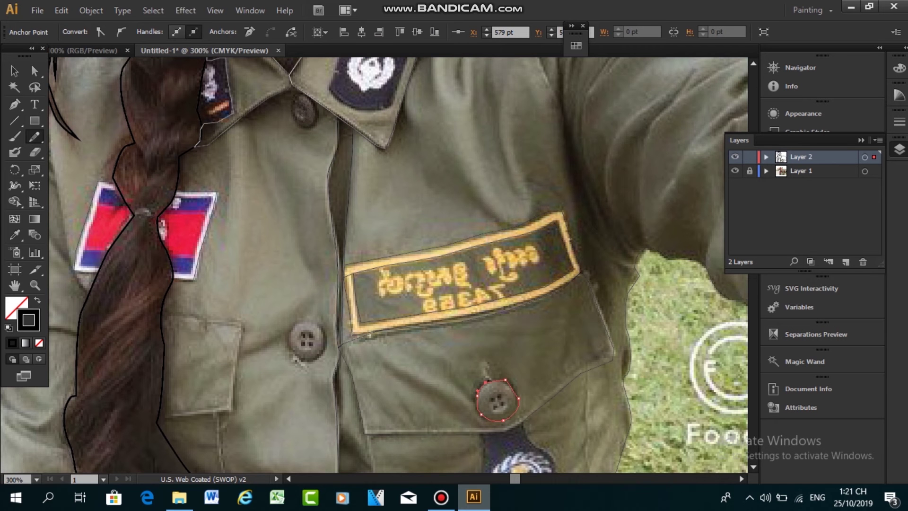
key("p")
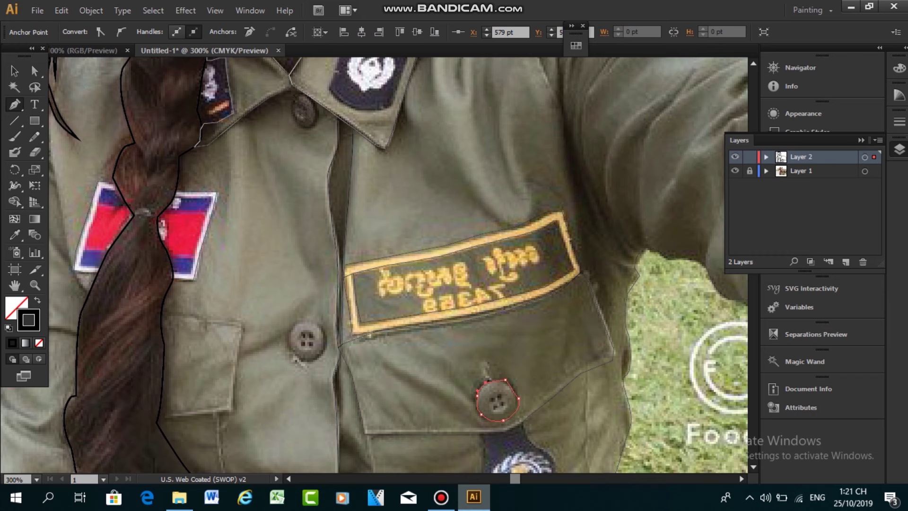
left_click(493, 398)
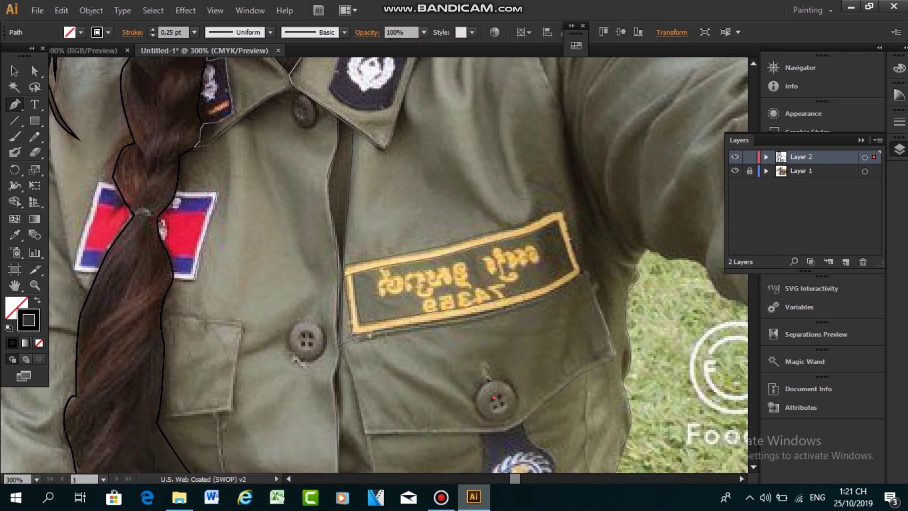
left_click(493, 400)
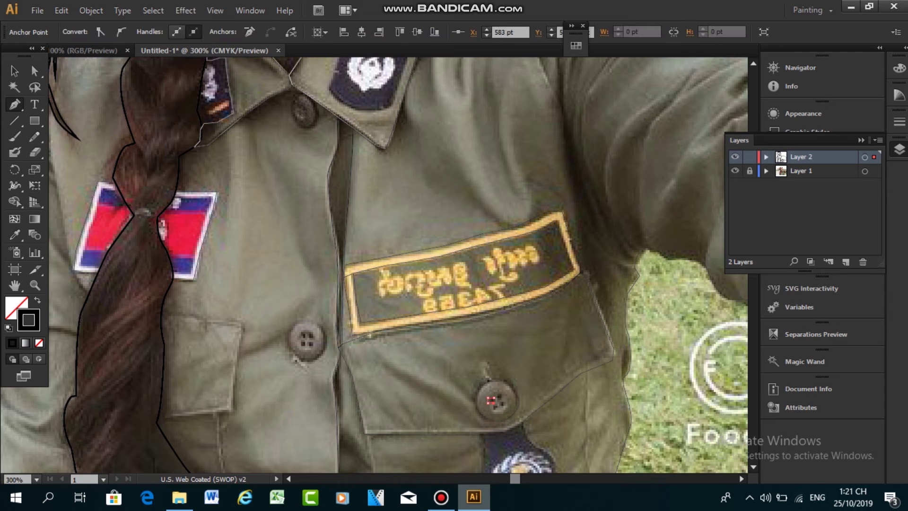
key("v")
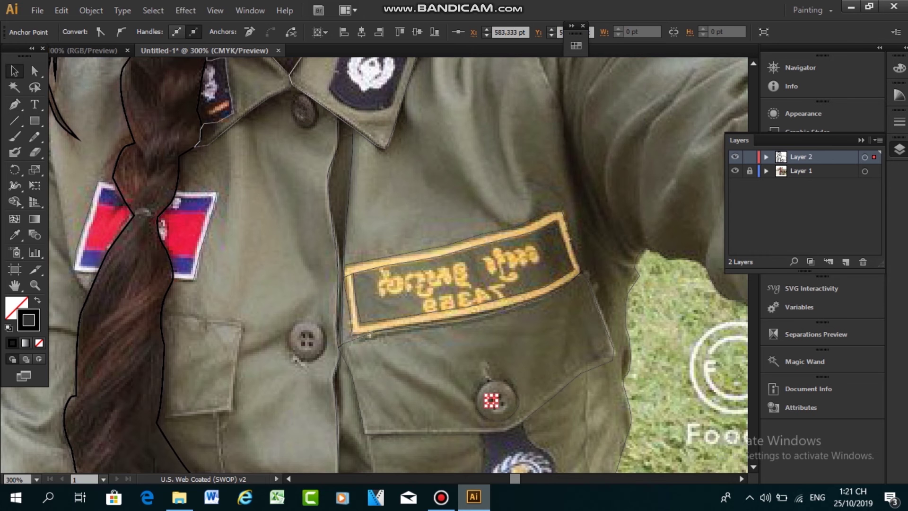
key("ctrl+shift+a")
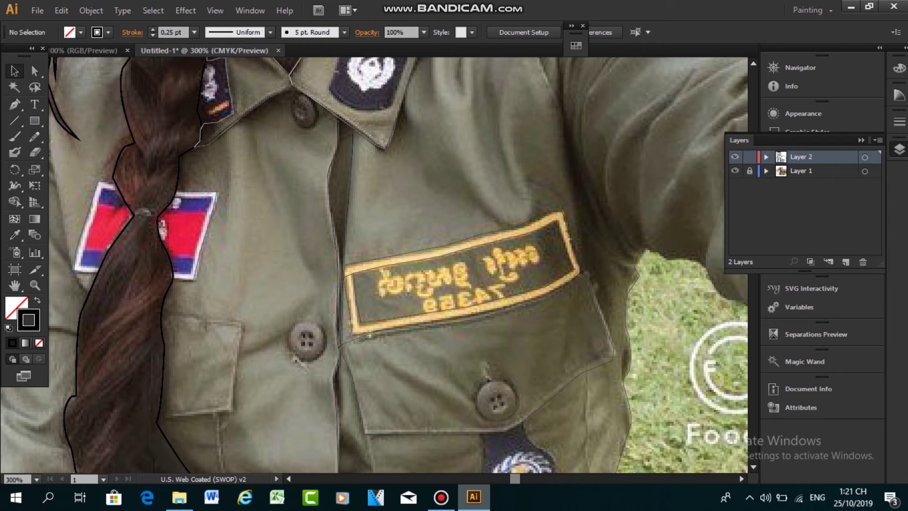
Select the small button path and the shirt outline, checking the stroke weights list
left_click(492, 400)
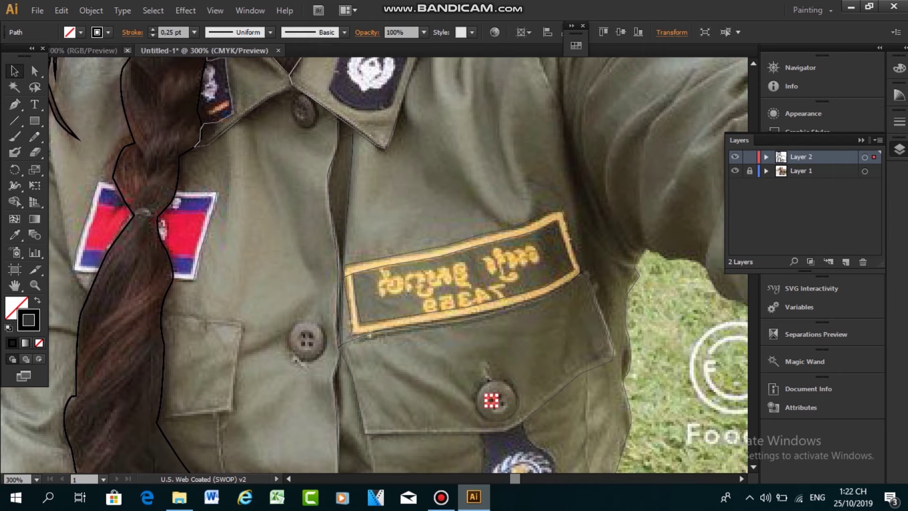
left_click(194, 33)
left_click(208, 75)
left_click(179, 161)
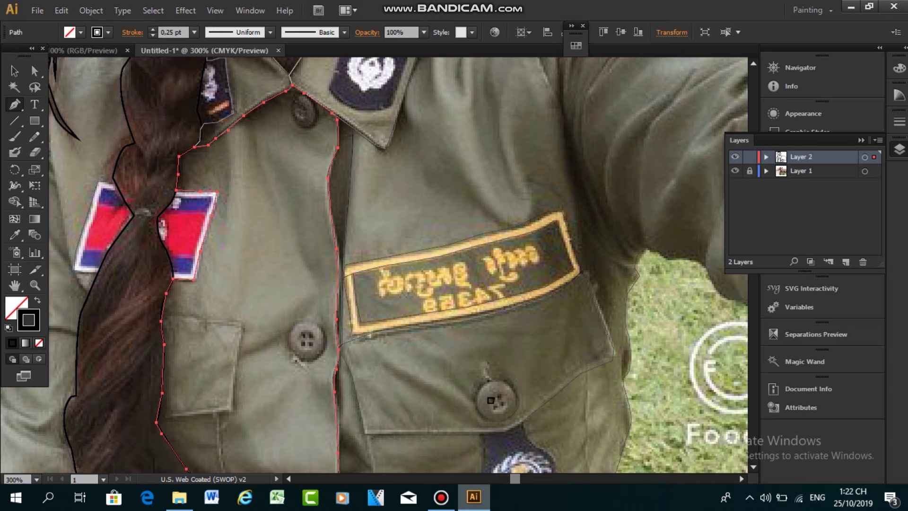
key("ctrl+shift+a")
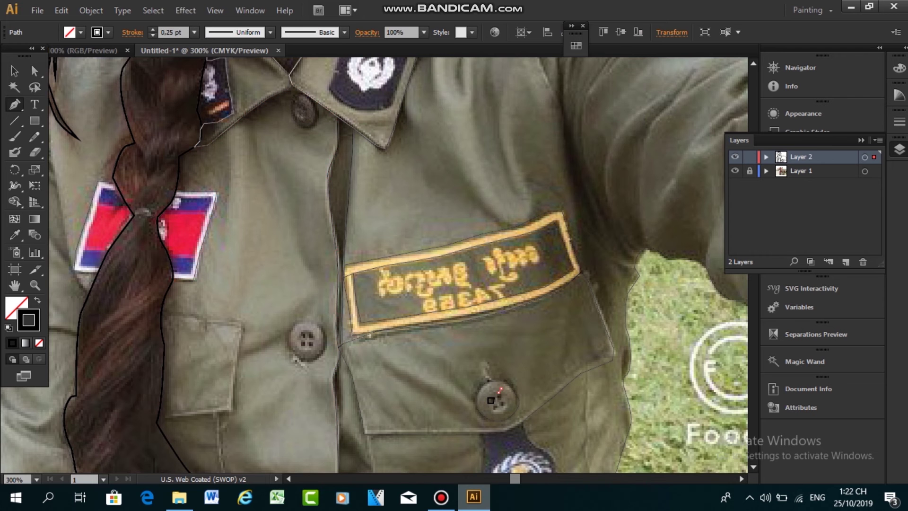
left_click(490, 400)
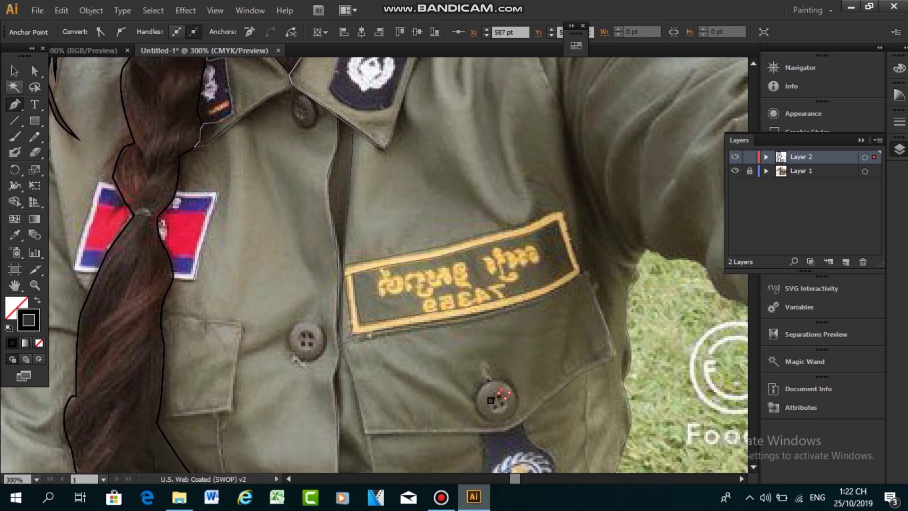
key("ctrl+shift+a")
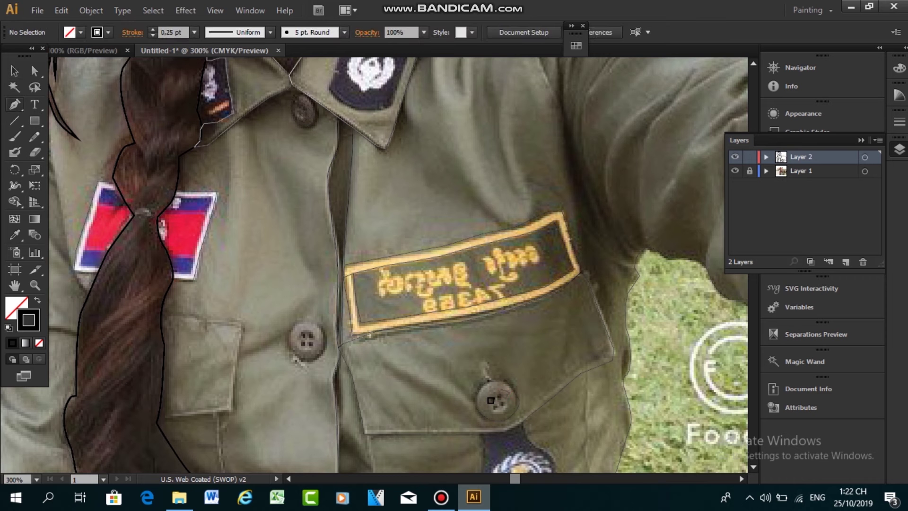
Delete the stray path by the lower button and start a path at the pocket's top-left corner
key("p")
left_click(492, 402)
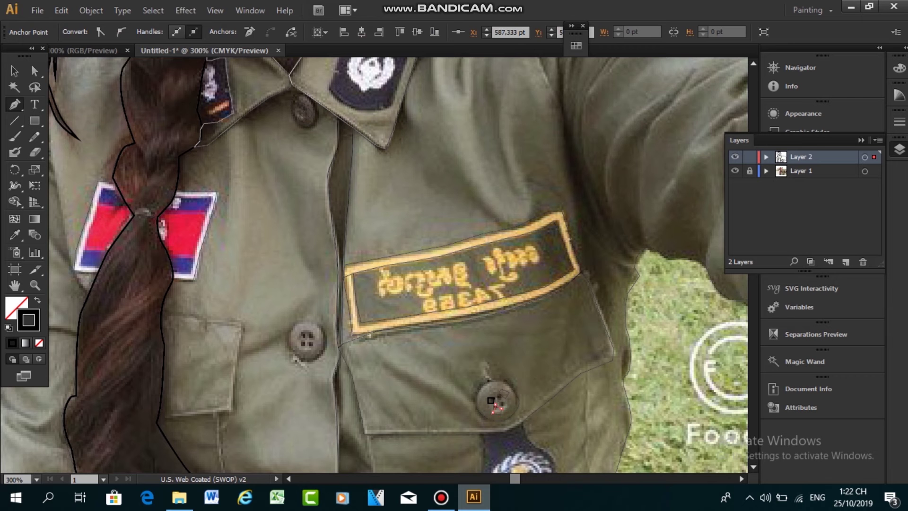
left_click(492, 404)
left_click(492, 401, "ctrl")
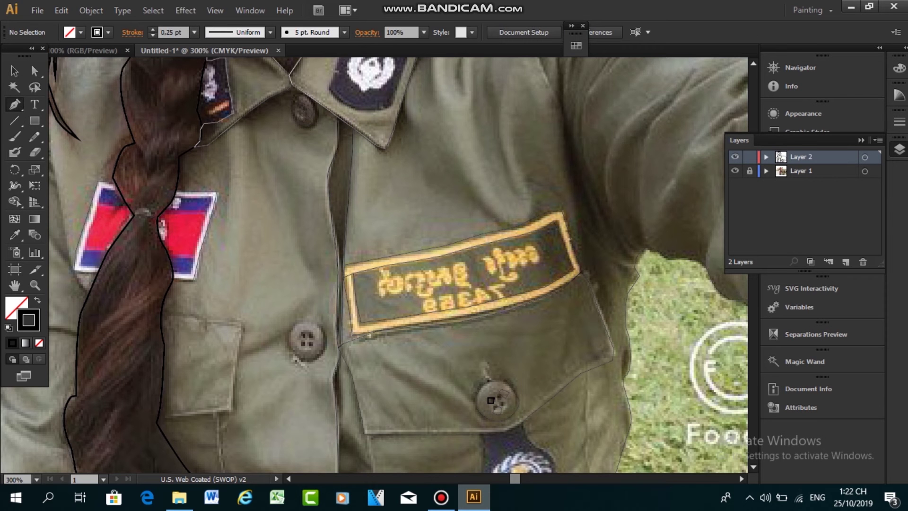
left_click(491, 401)
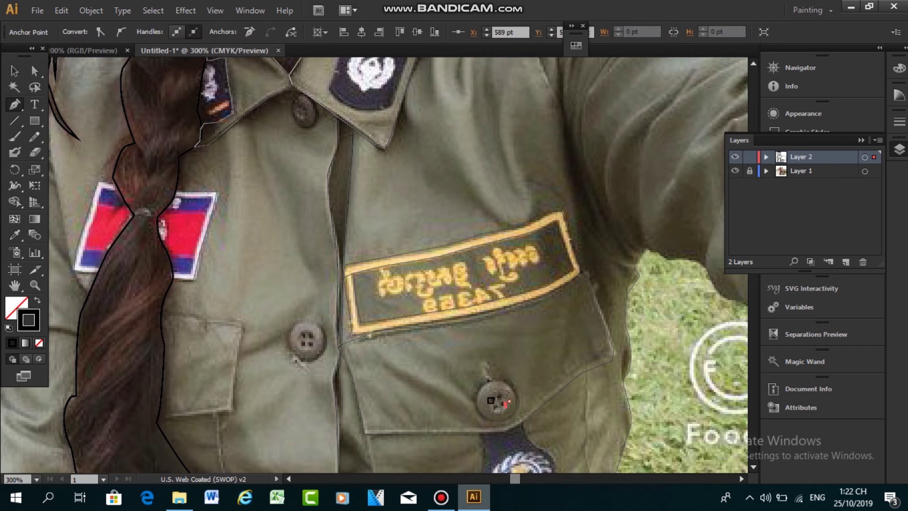
left_click(505, 405)
left_click(512, 403)
key("v")
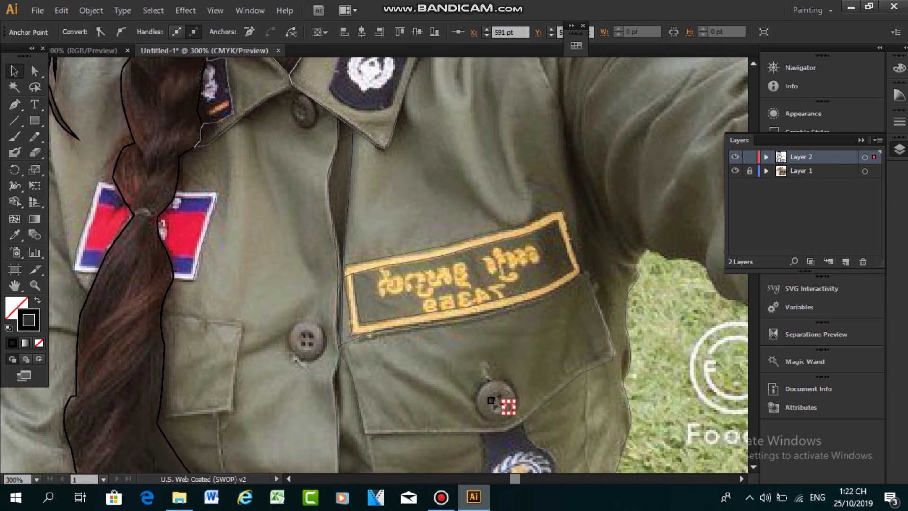
key("Delete")
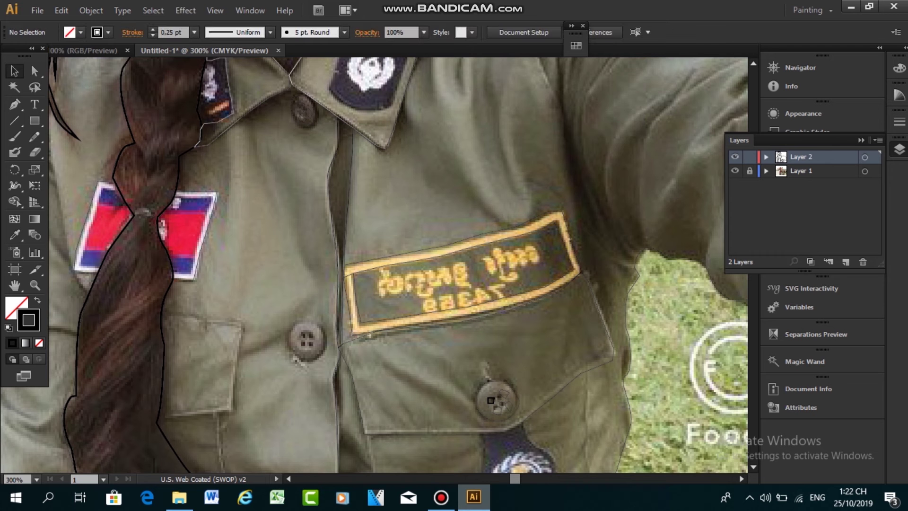
left_click(15, 104)
left_click(161, 313)
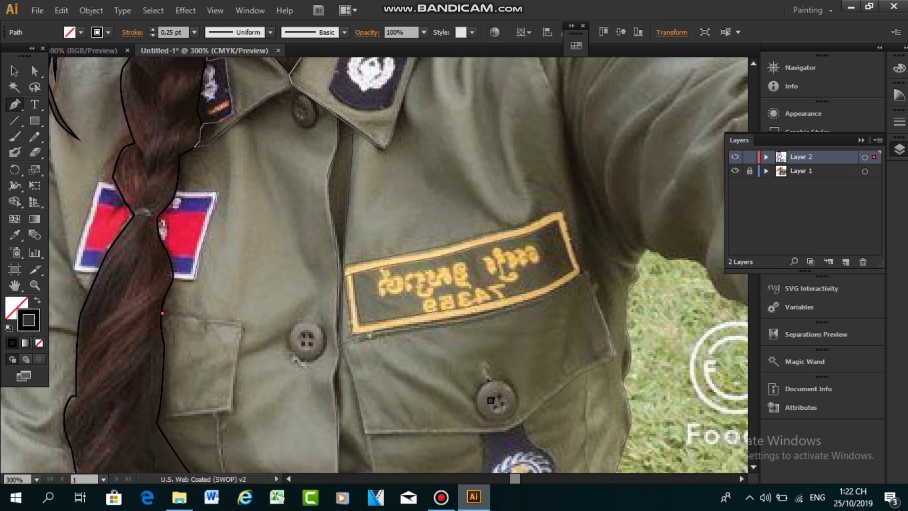
Place Pen anchors along the pocket's top, right and bottom edges
left_click(208, 320)
left_click(240, 321)
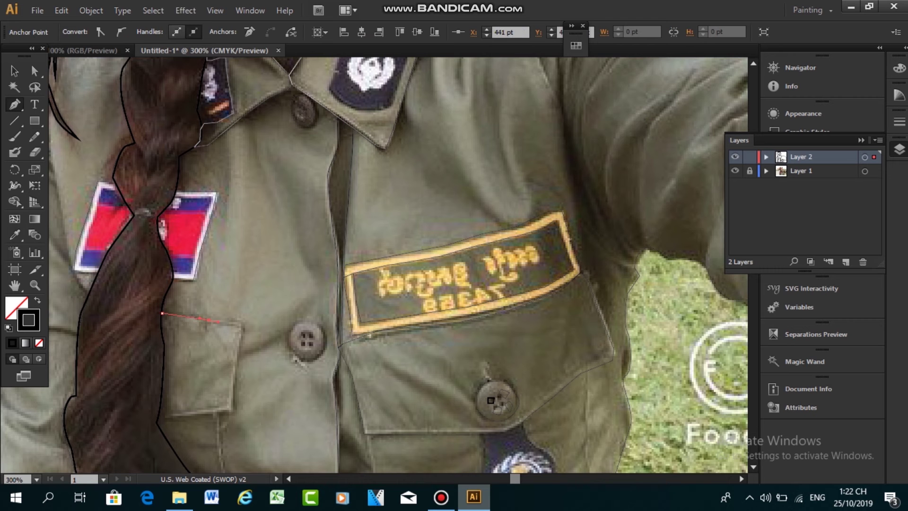
left_click(241, 340)
left_click(233, 410)
left_click(213, 414)
left_click(156, 419)
key("Delete")
left_click_drag(159, 412, 180, 410)
Rework the pocket path's corner points through undo and redo, trimming its bottom-left end
key("ctrl+z")
key("ctrl+shift+z")
key("ctrl+z")
key("ctrl+z")
key("ctrl+shift+z")
key("ctrl+z")
key("ctrl+shift+z")
key("ctrl+z")
key("ctrl+shift+z")
key("ctrl+z")
key("ctrl+shift+z")
key("ctrl+z")
key("ctrl+shift+z")
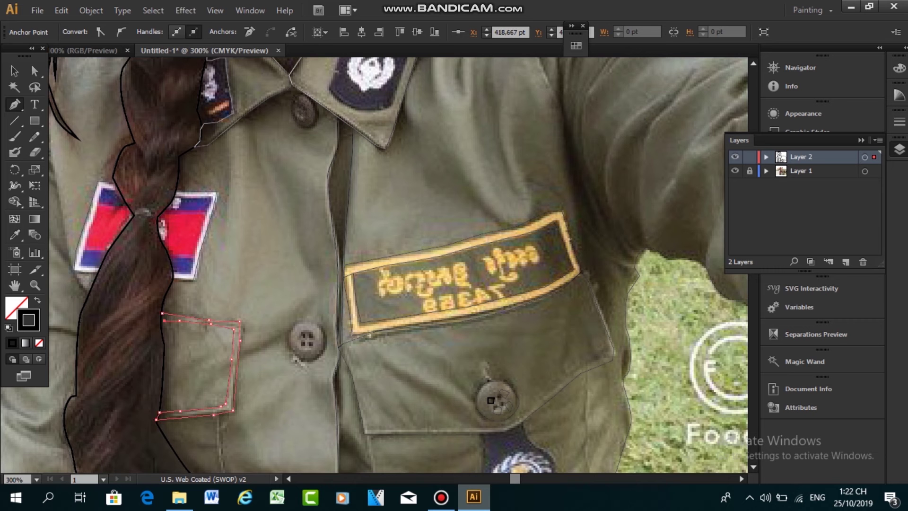
key("ctrl+z")
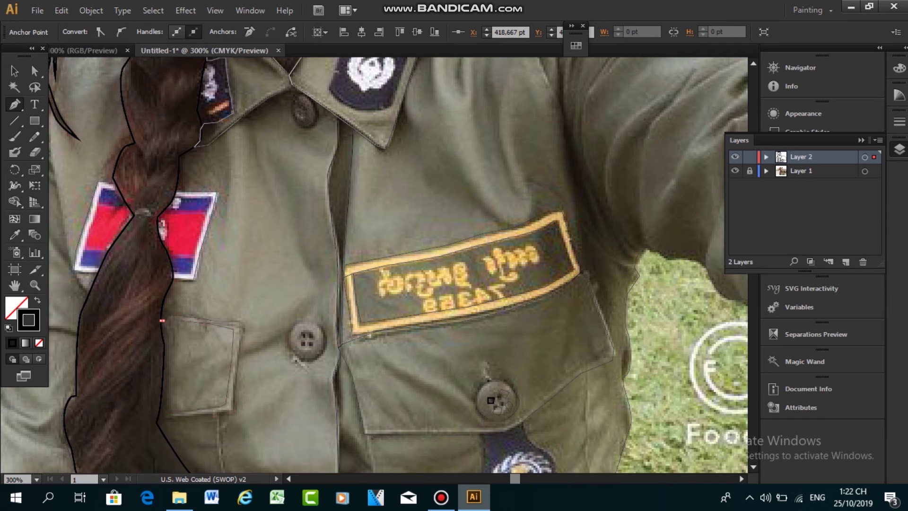
key("ctrl+shift+z")
key("ctrl+z")
key("ctrl+z")
key("ctrl+z")
key("ctrl+z")
key("ctrl+shift+z")
key("ctrl+shift+z")
key("ctrl+shift+z")
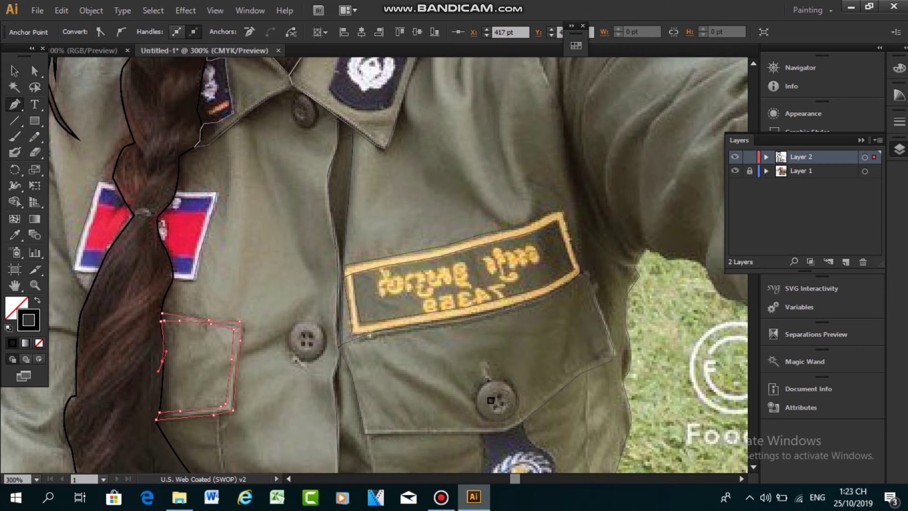
key("a")
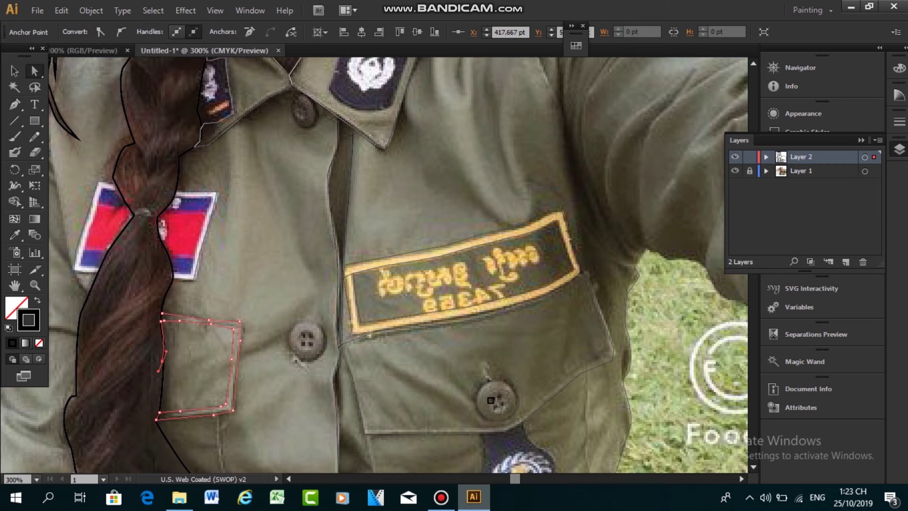
key("ctrl+z")
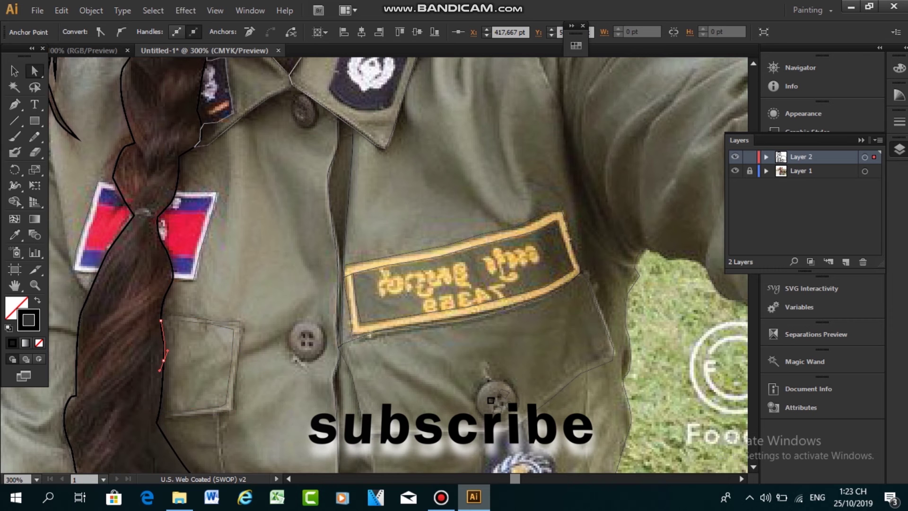
key("ctrl+shift+z")
left_click(15, 104)
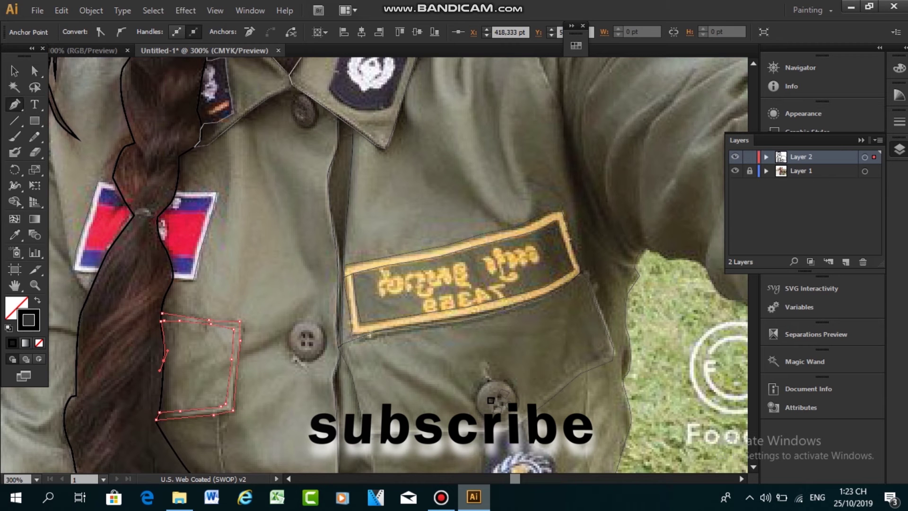
key("ctrl+z")
key("ctrl+shift+z")
key("ctrl+z")
key("ctrl+z")
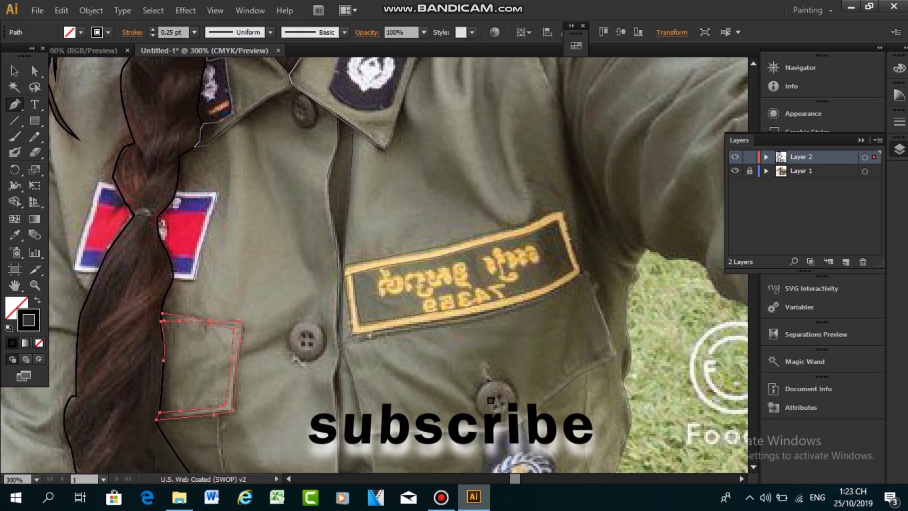
key("ctrl+z")
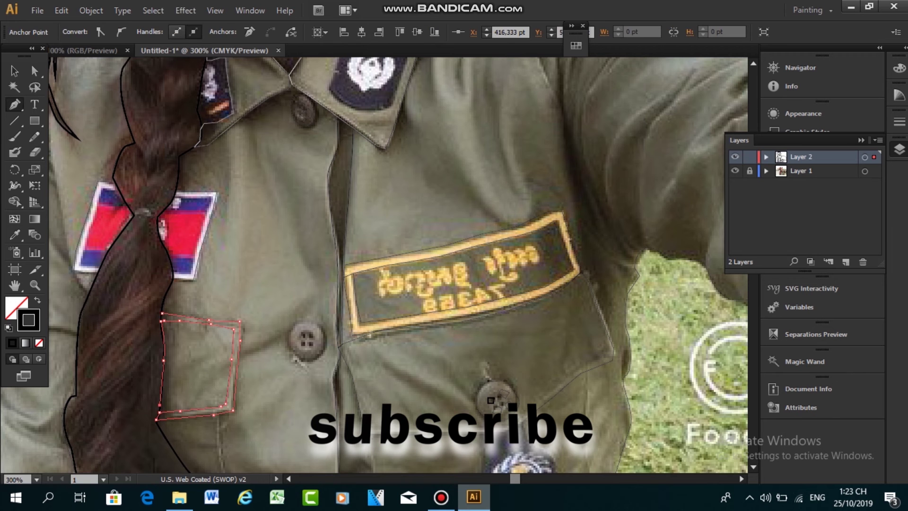
left_click(14, 71)
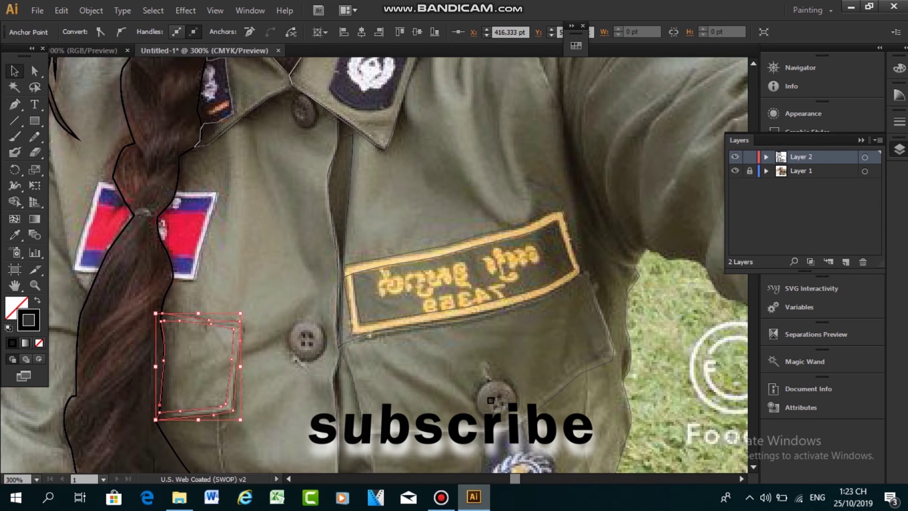
Give the pocket outline a 1 pt stroke weight
key("ctrl+shift+a")
left_click(234, 361)
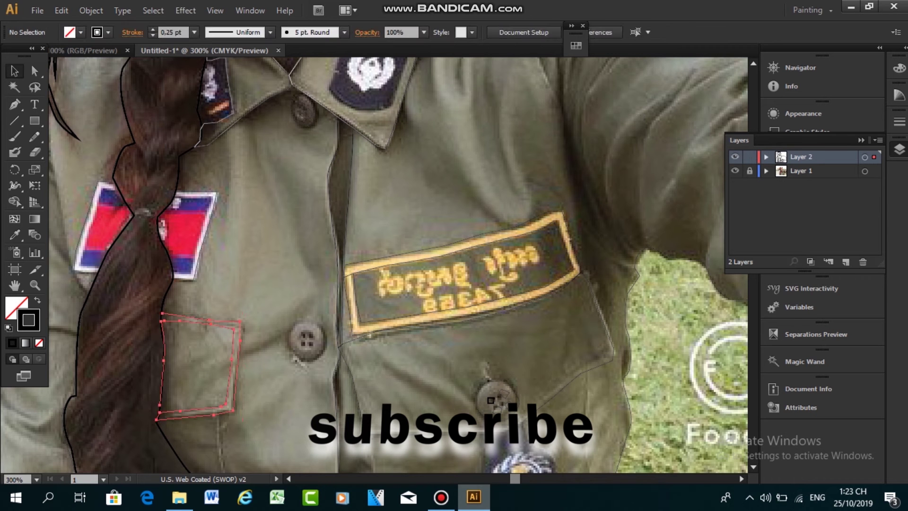
left_click(194, 32)
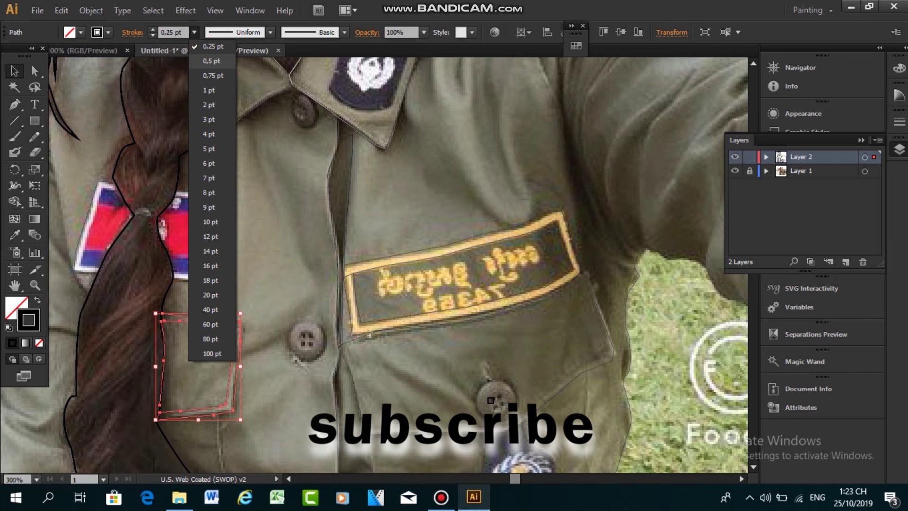
left_click(211, 105)
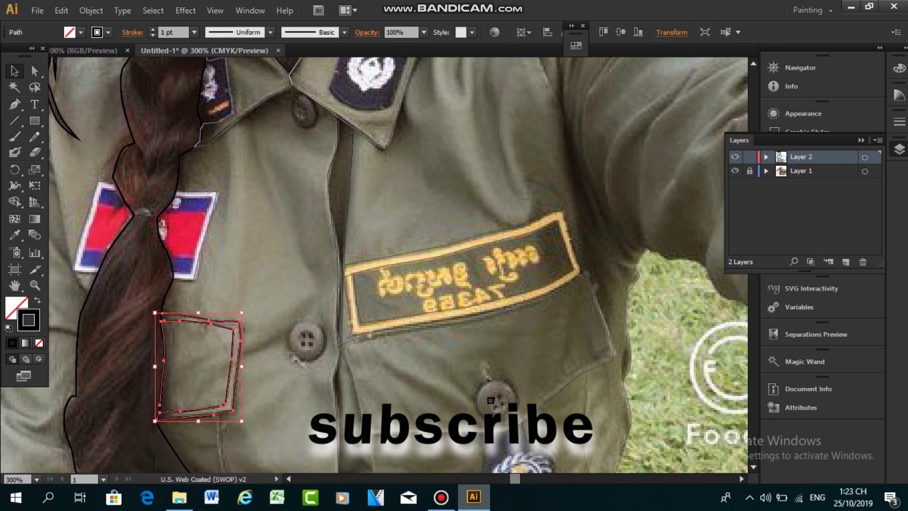
key("ctrl+shift+a")
key("ctrl+z")
Inspect the pocket path's anchors by hiding and showing them and reselecting its edges
key("a")
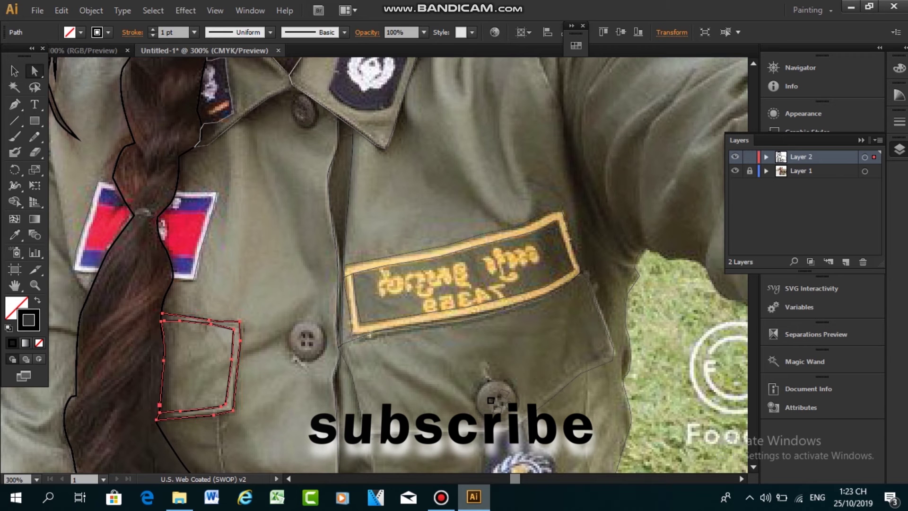
key("ctrl+h")
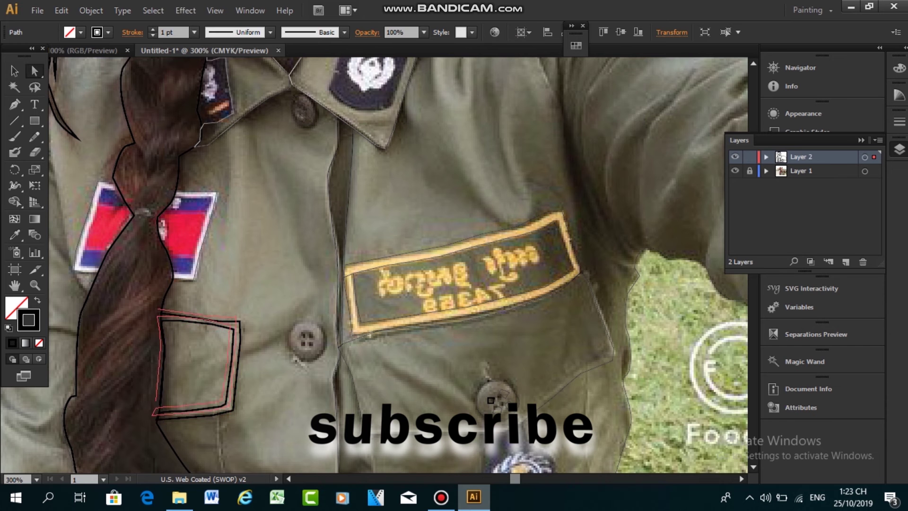
key("ctrl+h")
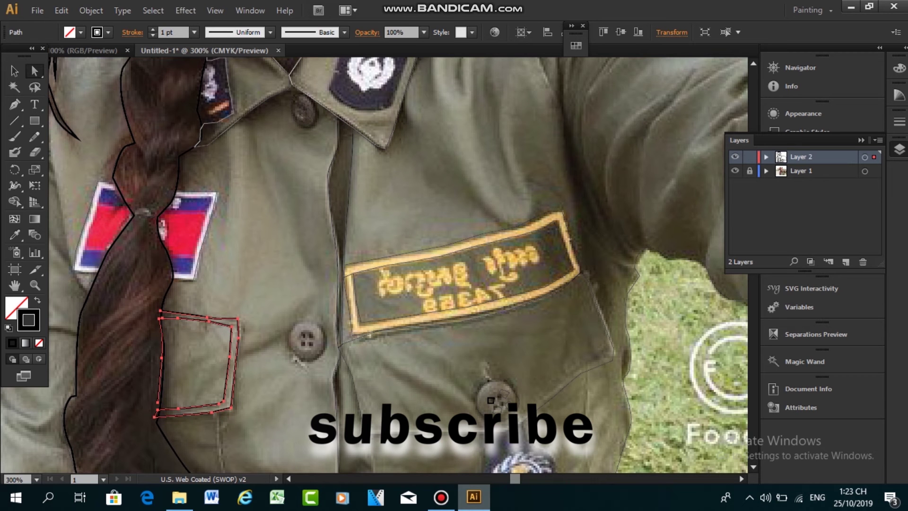
key("v")
key("ctrl+shift+a")
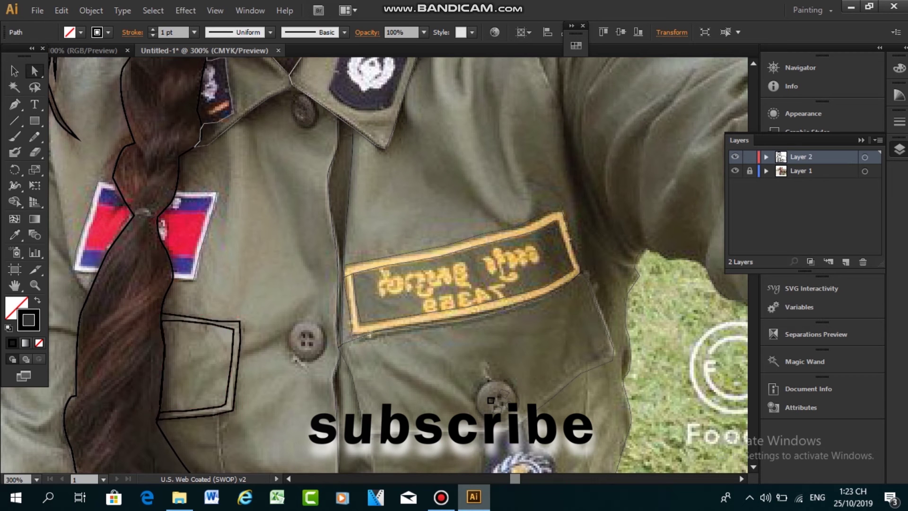
left_click(159, 405)
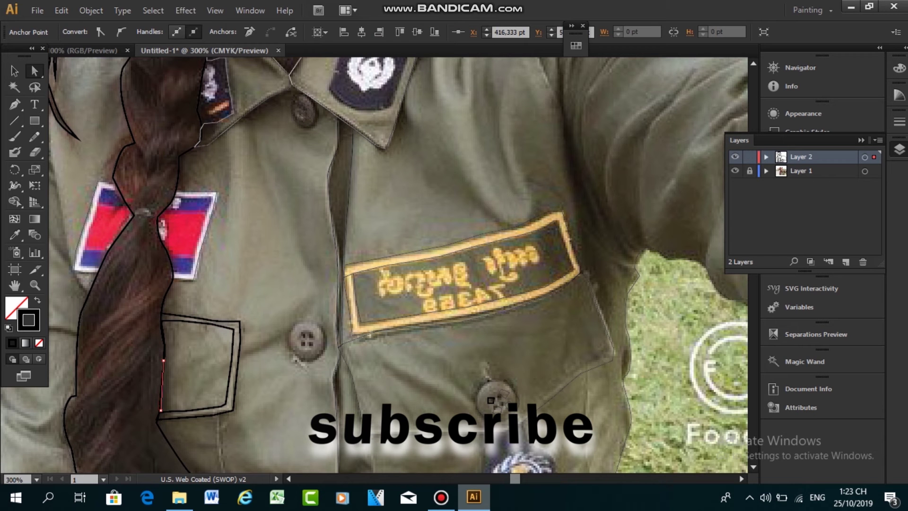
left_click(161, 395, "alt")
Close the pocket outline at its top-left corner with the Pen tool
key("ctrl+shift+a")
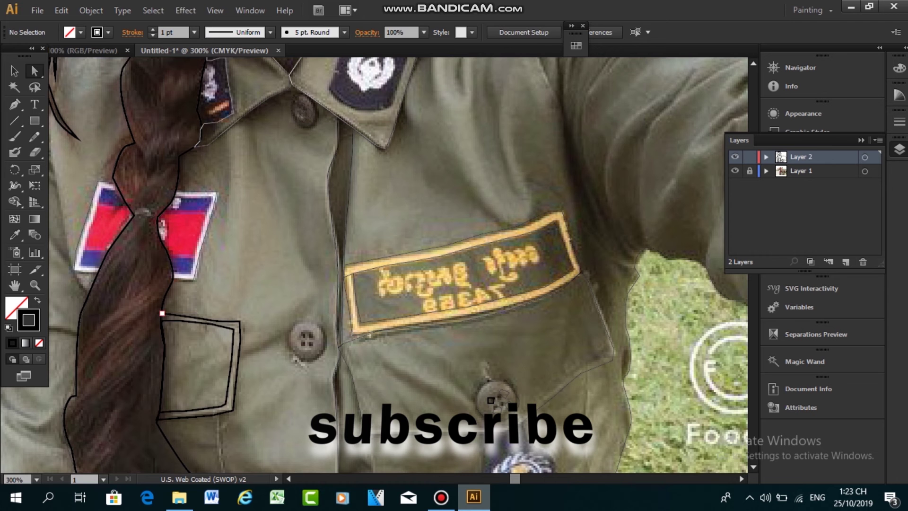
left_click(162, 313)
key("p")
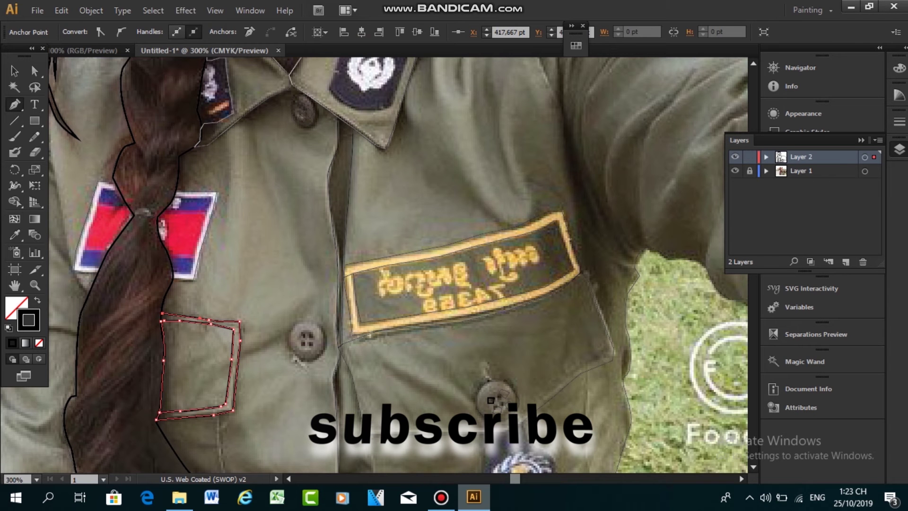
key("ctrl+shift+a")
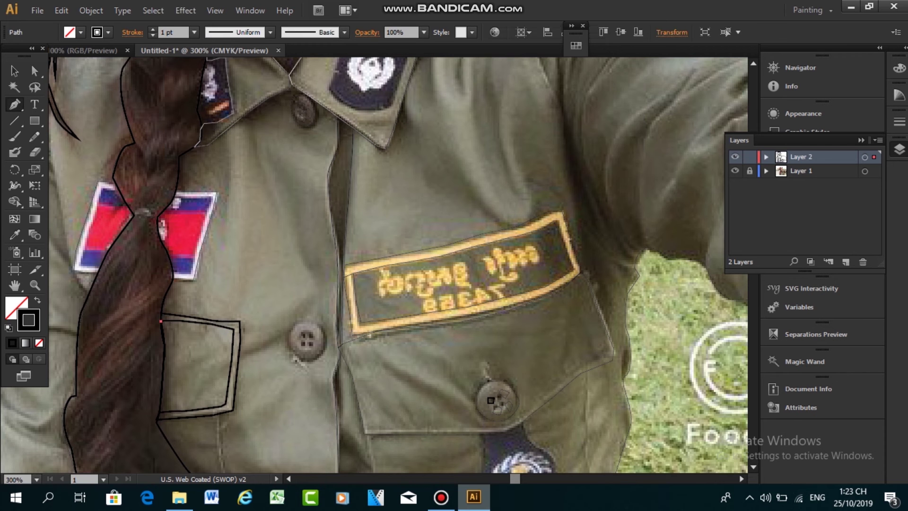
left_click(160, 314)
left_click(161, 314)
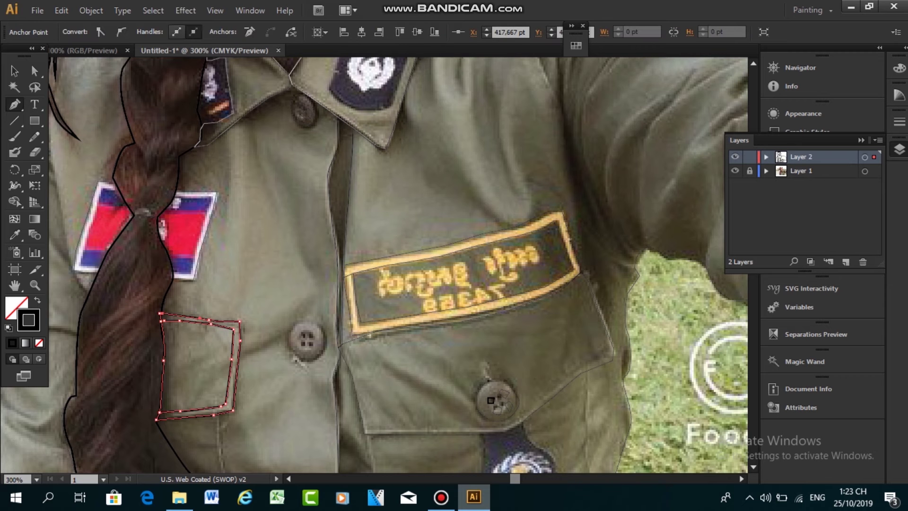
key("v")
key("ctrl+shift+a")
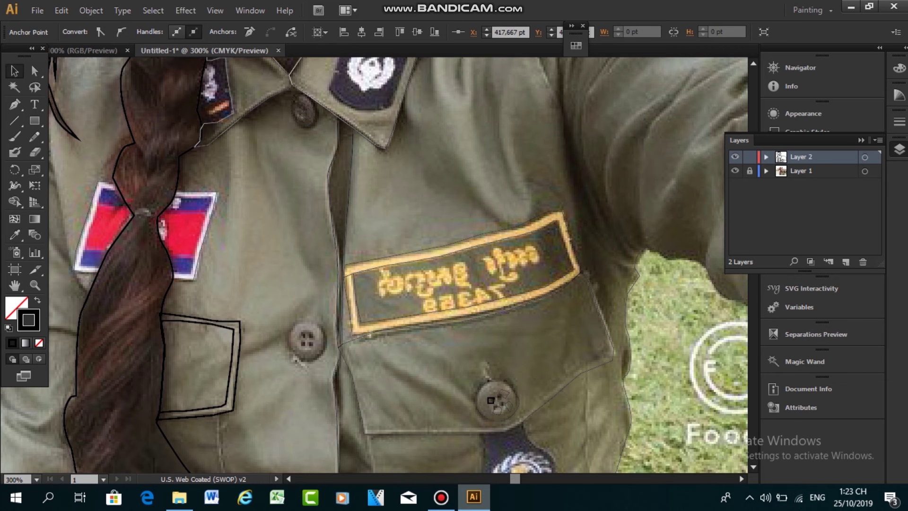
key("p")
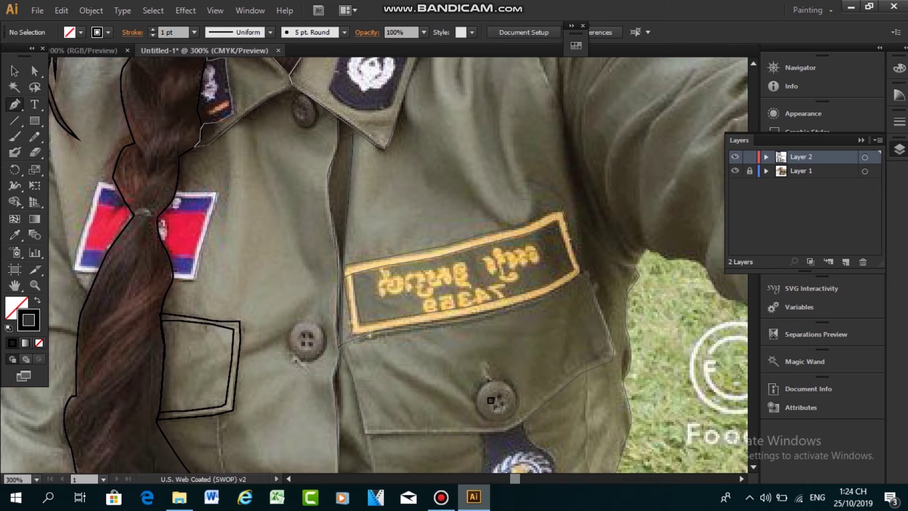
Trace a Pen outline around the button beside the pocket
left_click(296, 324)
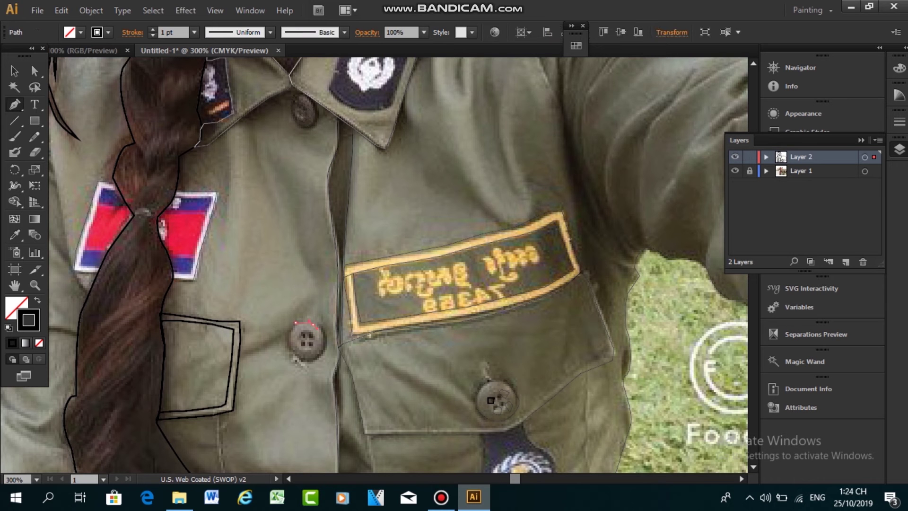
left_click(324, 347)
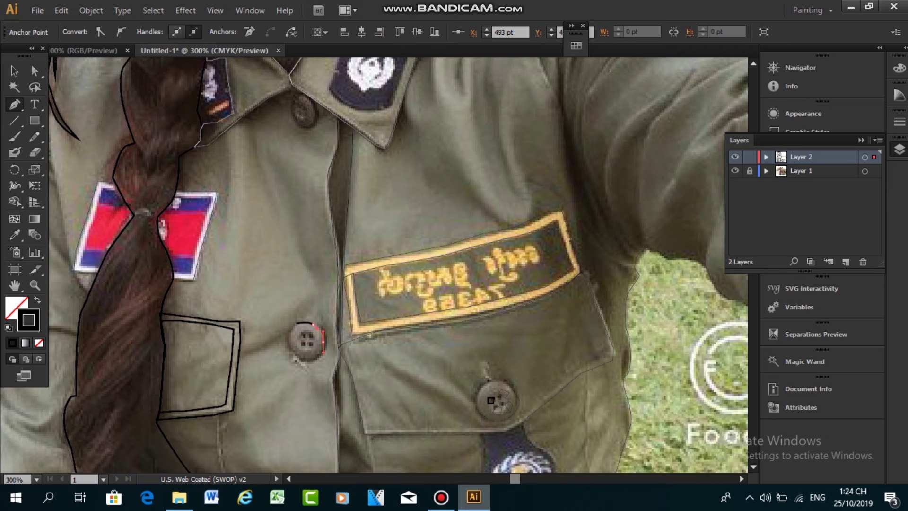
left_click(323, 352)
left_click(303, 361)
left_click(294, 323)
left_click(14, 71)
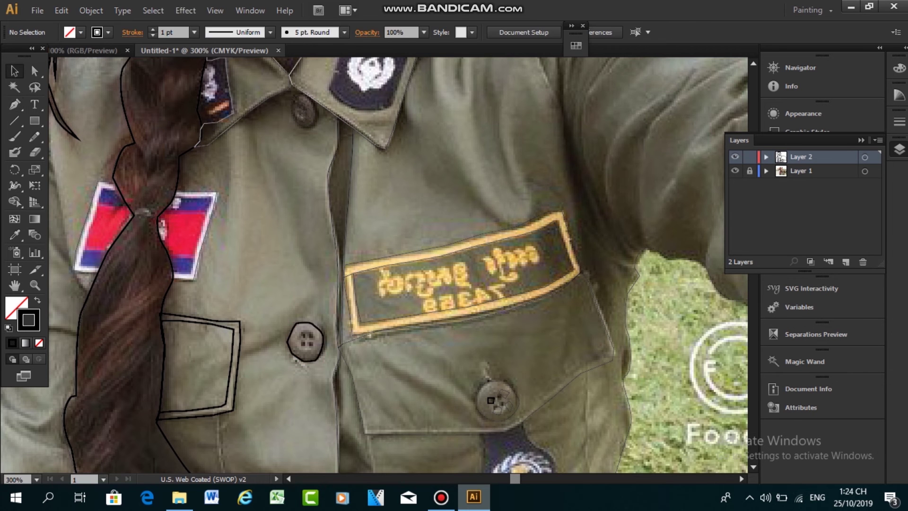
left_click(15, 104)
Outline the button's small thread holes with Pen points, deselecting between shapes
left_click(300, 333)
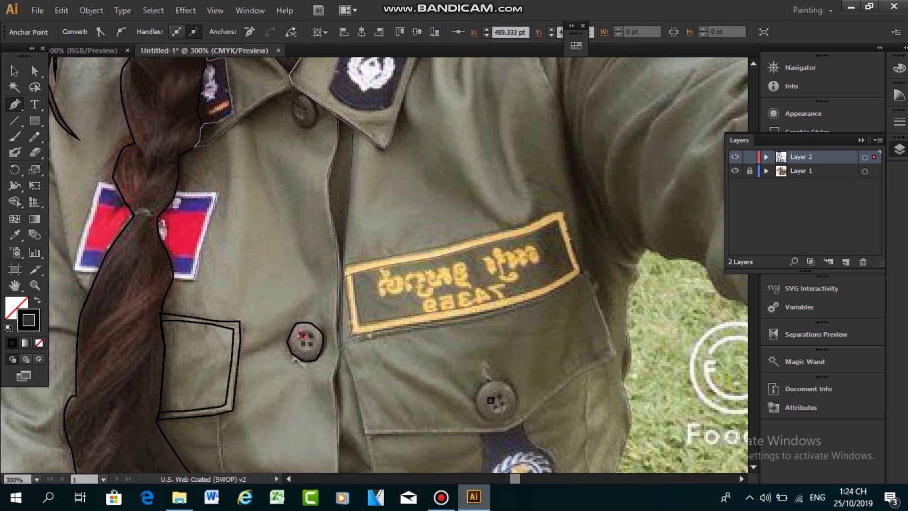
left_click(303, 334)
left_click(303, 334)
left_click(303, 333)
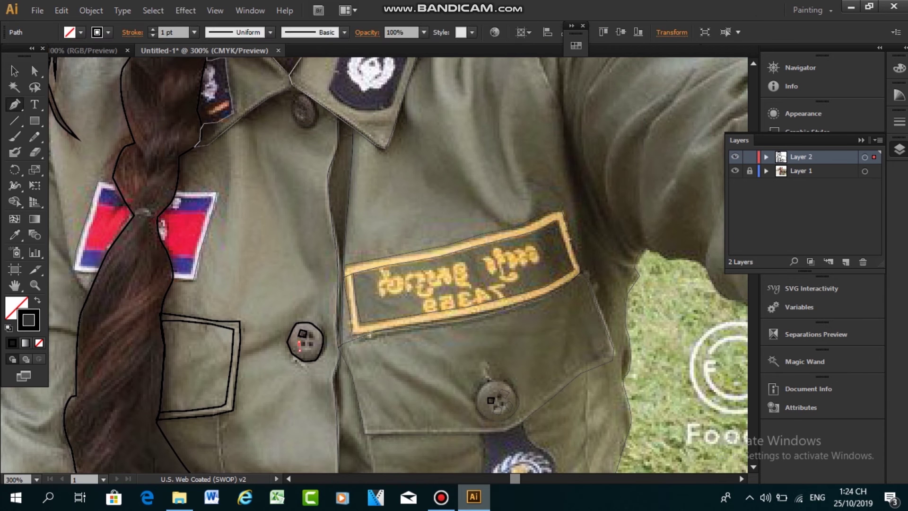
left_click(301, 345)
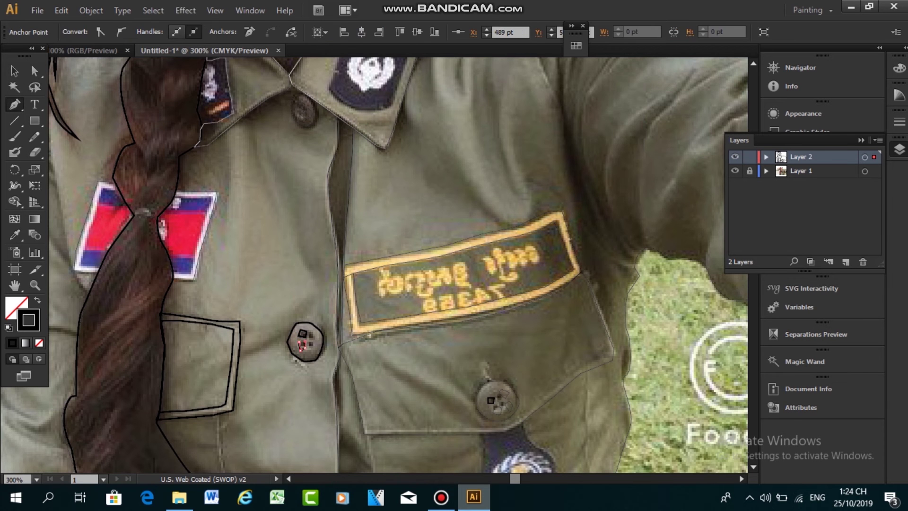
key("v")
key("ctrl+shift+a")
key("p")
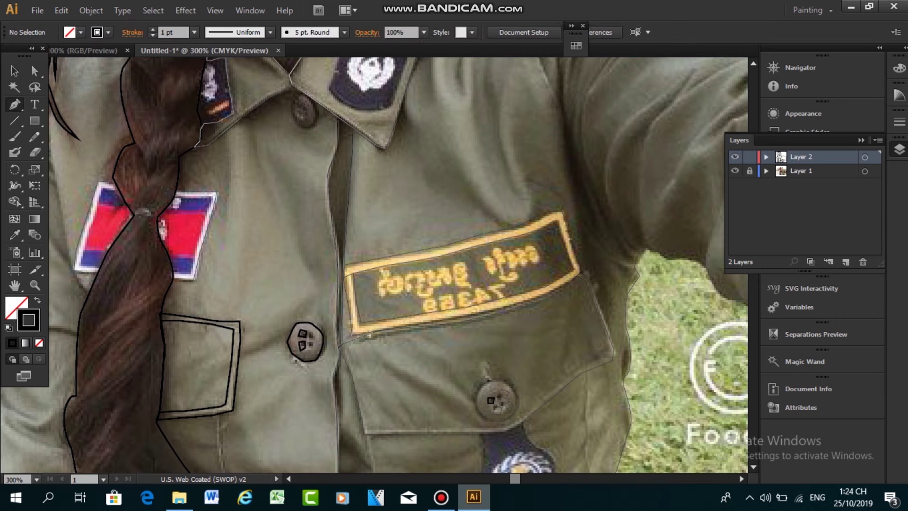
left_click(312, 343)
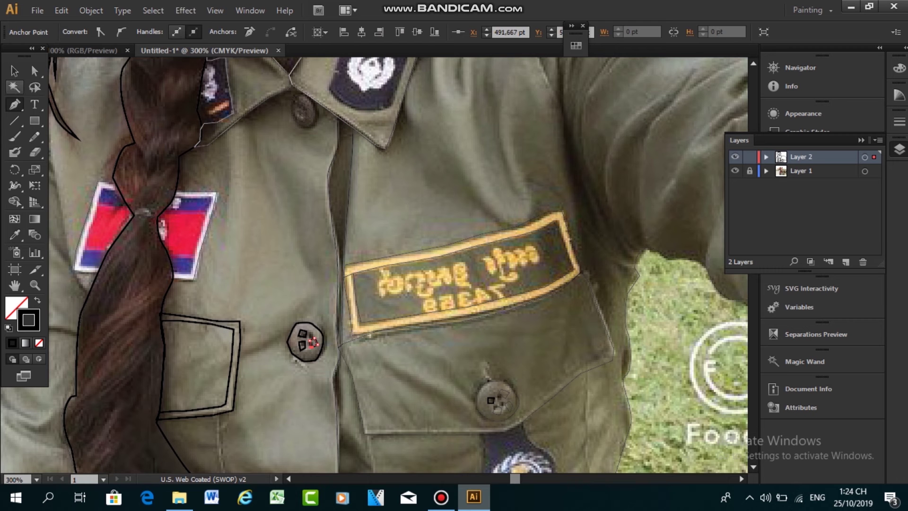
left_click(75, 350, "ctrl")
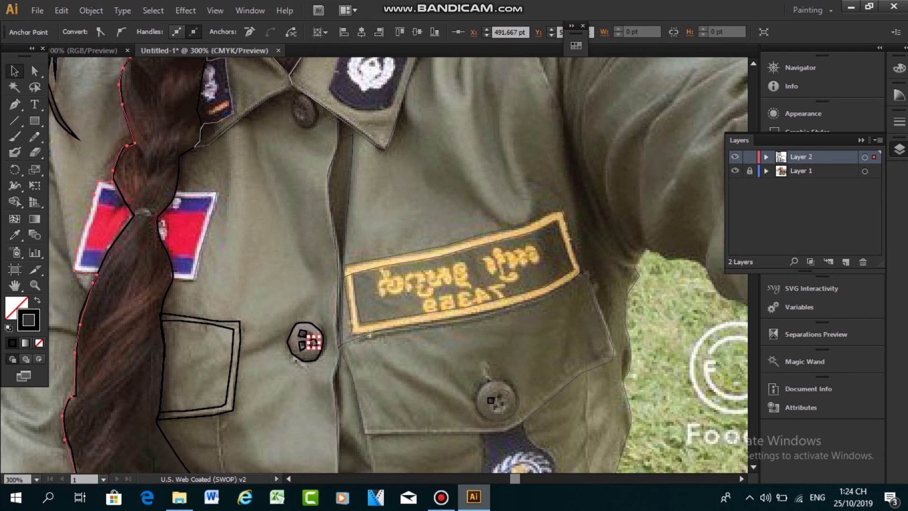
left_click(134, 246)
Scroll up to the shoulder and place Pen points along the flag patch edge
scroll(135, 246, "up", 2)
scroll(135, 246, "up", 3)
scroll(135, 246, "up", 2)
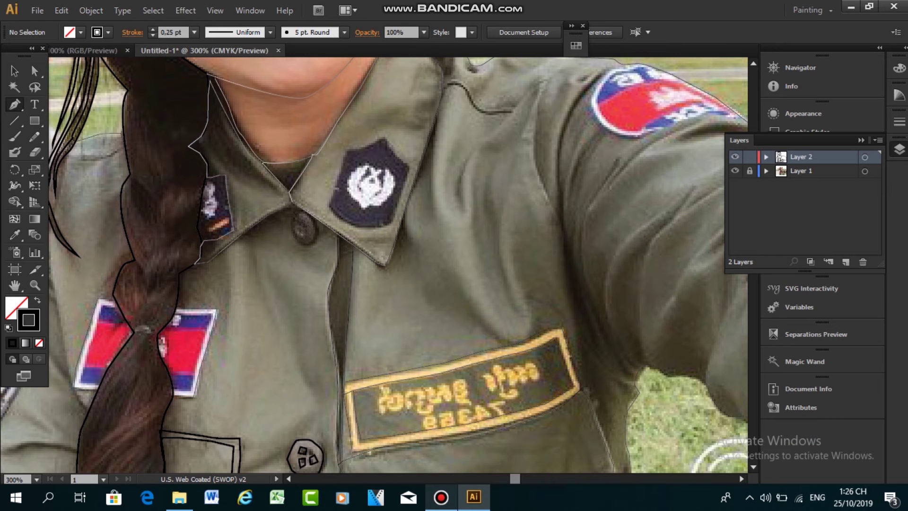
scroll(639, 71, "up", 1)
left_click(639, 75)
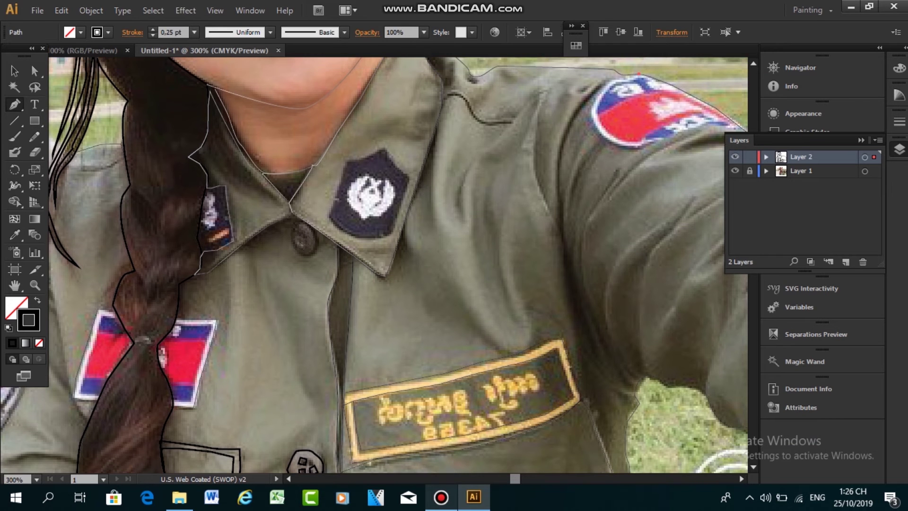
left_click(617, 76)
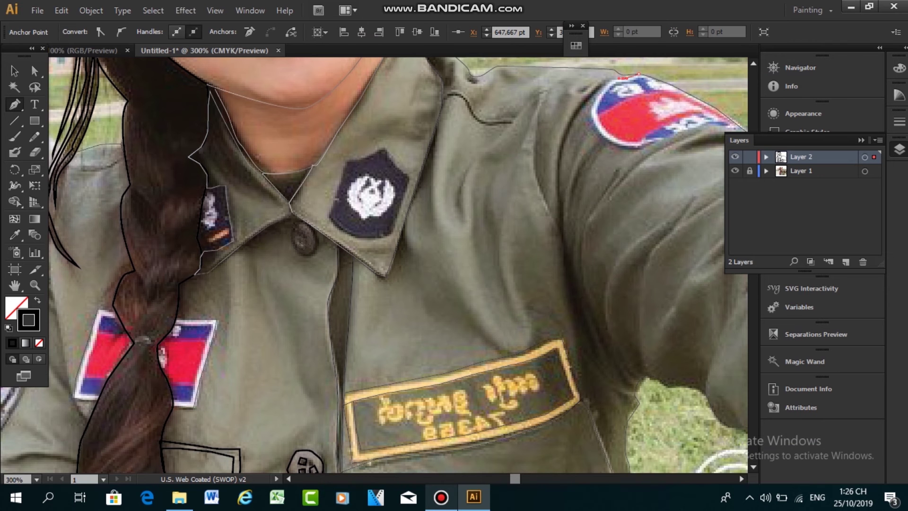
left_click(608, 81)
left_click(594, 134)
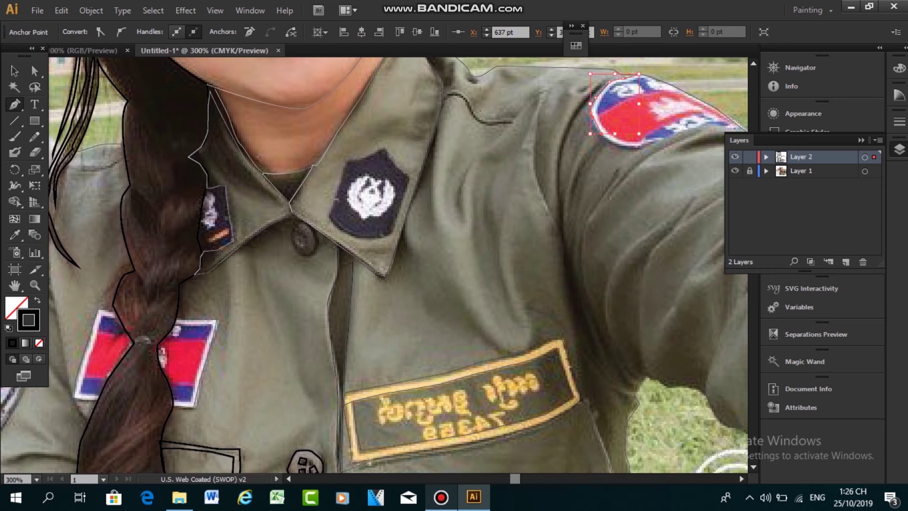
Undo and redo the latest flag patch outline points
key("ctrl+z")
key("ctrl+z")
key("ctrl+z")
key("ctrl+z")
key("ctrl+z")
key("ctrl+z")
key("ctrl+z")
key("ctrl+z")
key("ctrl+z")
key("ctrl+z")
key("ctrl+z")
key("ctrl+z")
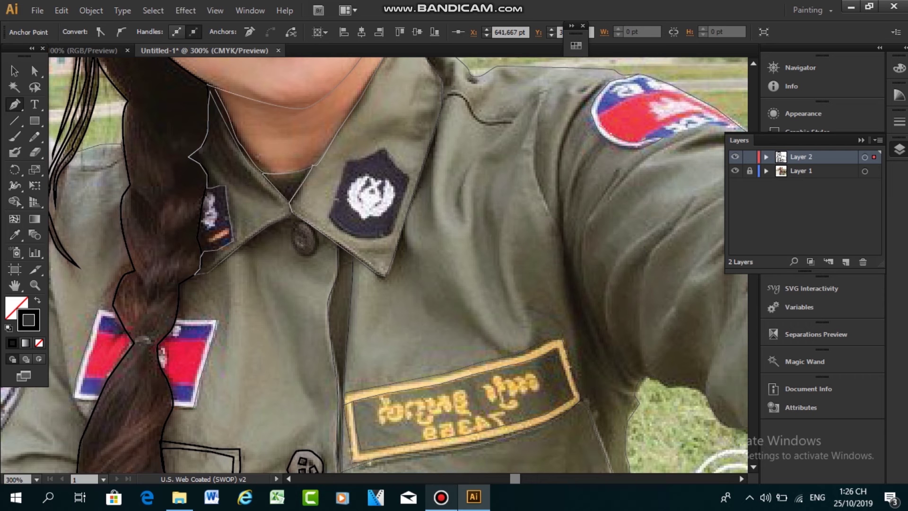
key("ctrl+z")
key("ctrl+z")
key("ctrl+z")
key("ctrl+z")
key("ctrl+z")
key("ctrl+shift+z")
key("ctrl+shift+z")
key("ctrl+shift+z")
key("ctrl+shift+z")
key("ctrl+shift+z")
key("ctrl+shift+z")
key("ctrl+shift+z")
key("ctrl+shift+z")
key("ctrl+shift+z")
key("ctrl+shift+z")
key("ctrl+shift+z")
key("ctrl+shift+z")
key("ctrl+shift+z")
key("ctrl+shift+z")
key("ctrl+shift+z")
key("ctrl+shift+z")
key("ctrl+shift+z")
key("ctrl+z")
key("ctrl+z")
key("ctrl+z")
key("ctrl+z")
key("ctrl+shift+z")
Delete the selected path near the hair and deselect everything
left_click(14, 71)
left_click(208, 156)
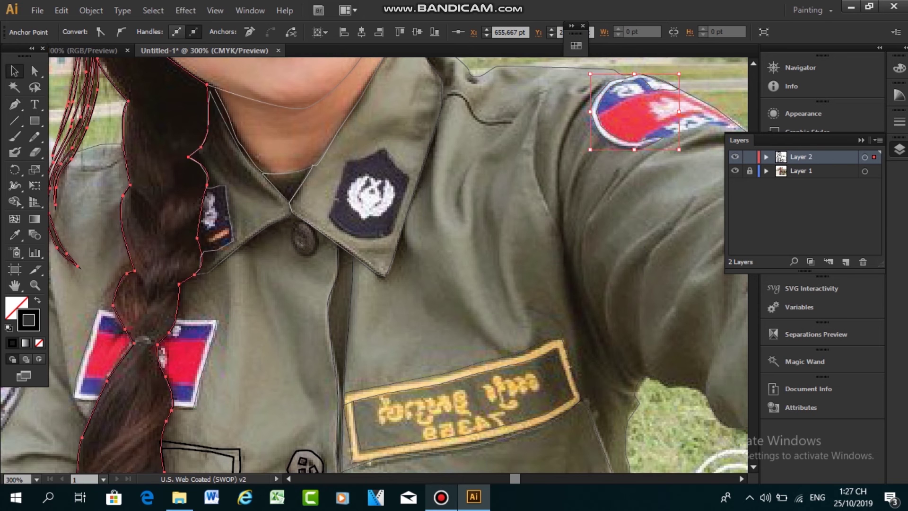
key("Delete")
key("p")
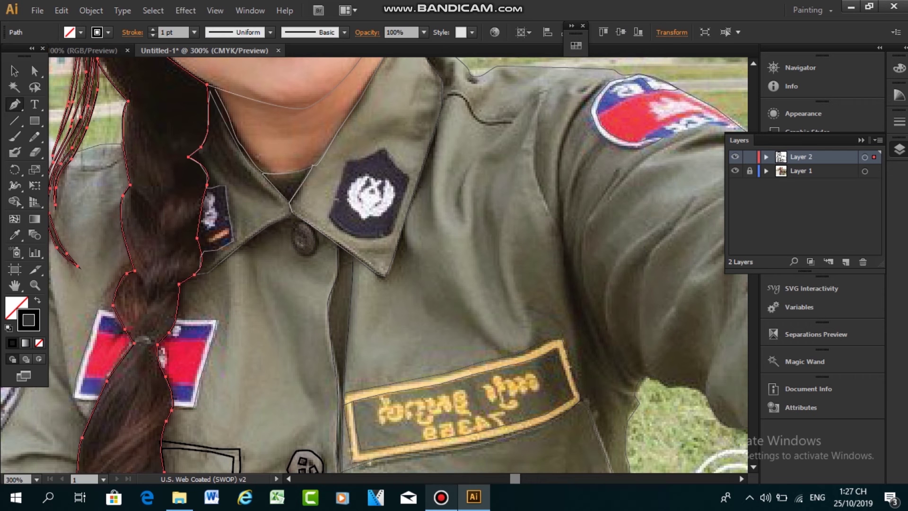
key("ctrl+shift+a")
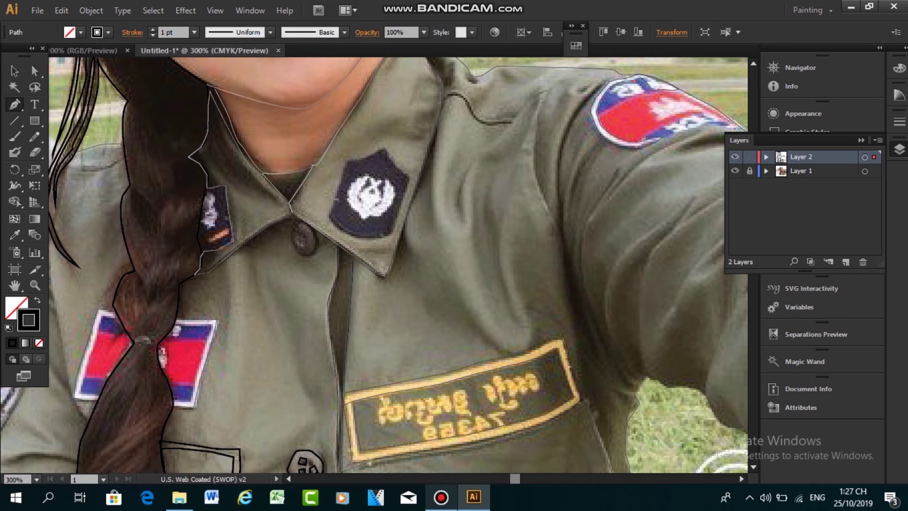
Start a short Pen path on the shoulder patch and deselect it
left_click(636, 81)
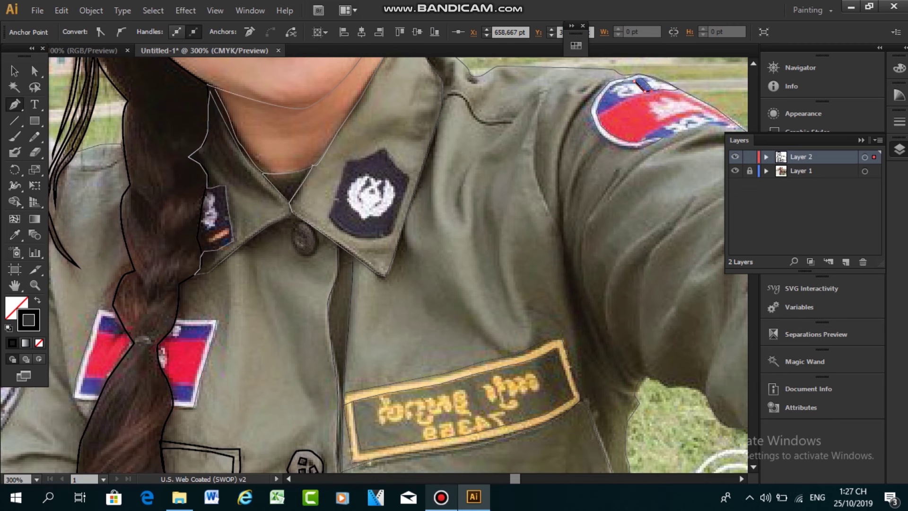
left_click(642, 85)
left_click(641, 86)
left_click(641, 85)
left_click(642, 84)
left_click(14, 71)
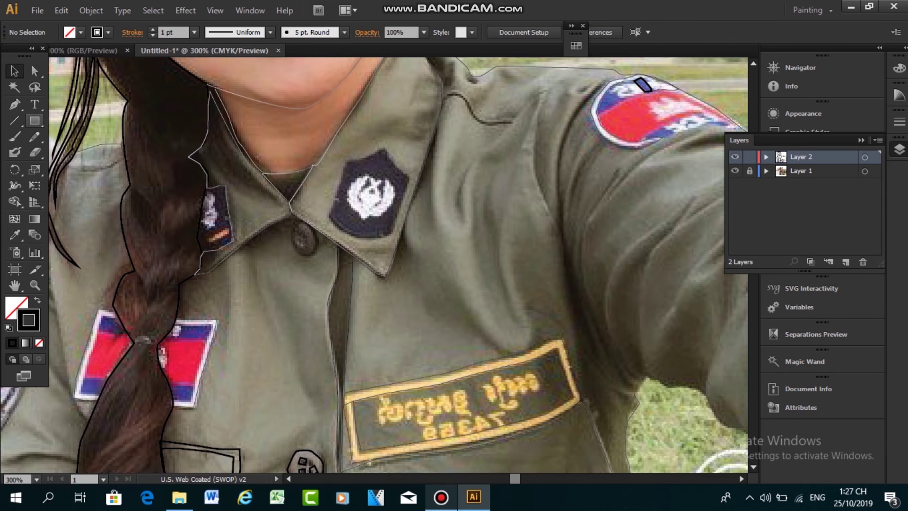
left_click(14, 104)
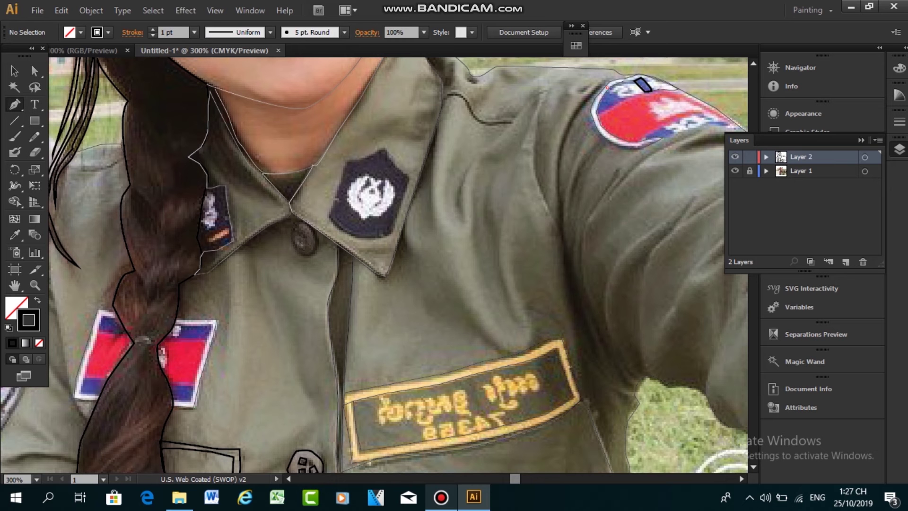
Trace the flag patch's upper edge, then zoom out to view the whole photo
left_click(641, 85)
left_click(605, 91)
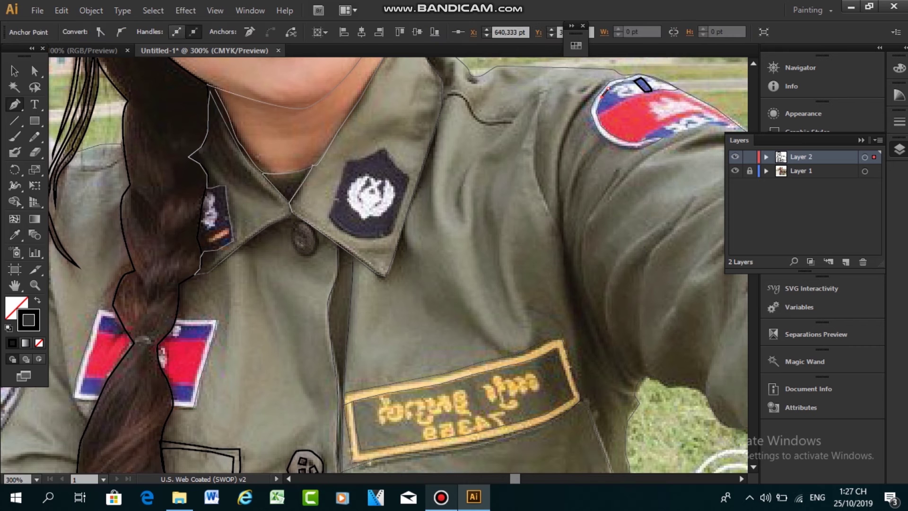
left_click(597, 107)
left_click(598, 114)
left_click(624, 100)
left_click(619, 100)
left_click(611, 93)
key("v")
key("ctrl+shift+a")
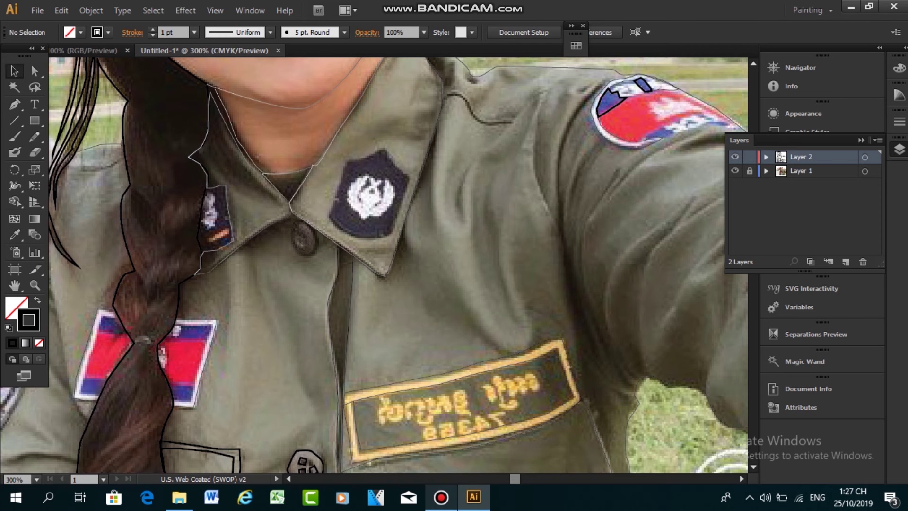
key("ctrl+minus")
key("ctrl+minus")
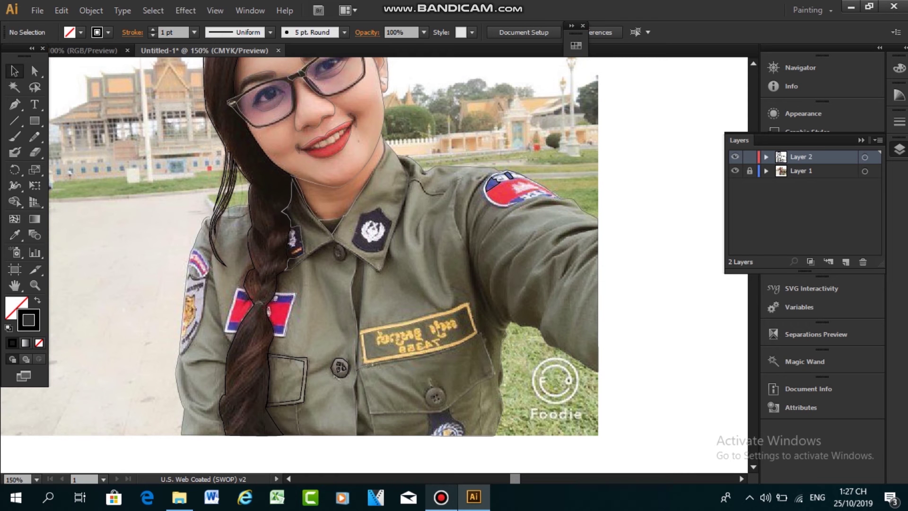
Zoom back in on the shoulder and set the stroke weight to 0.25 pt
key("ctrl+plus")
key("ctrl+plus")
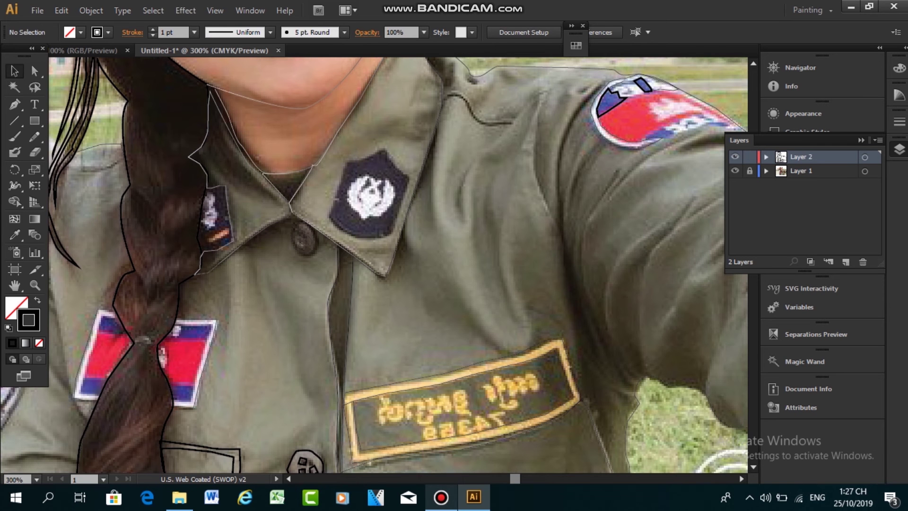
key("p")
left_click(194, 32)
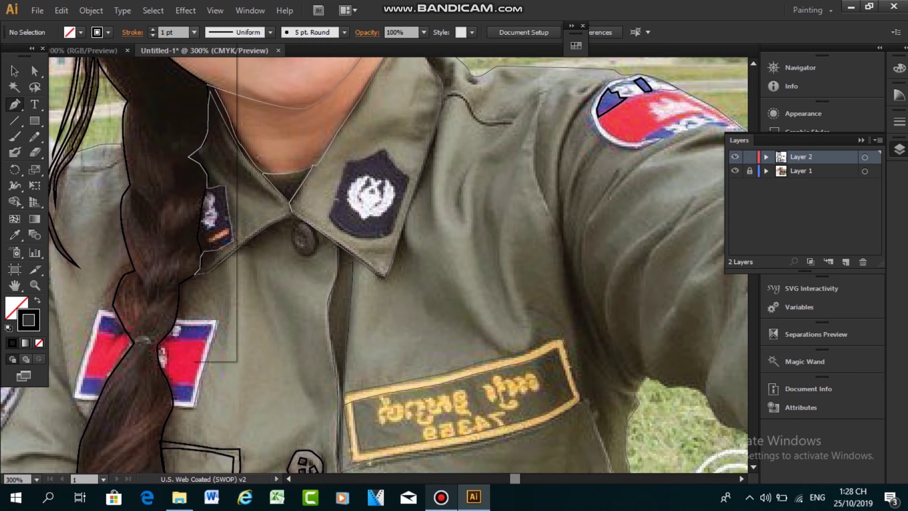
left_click(208, 65)
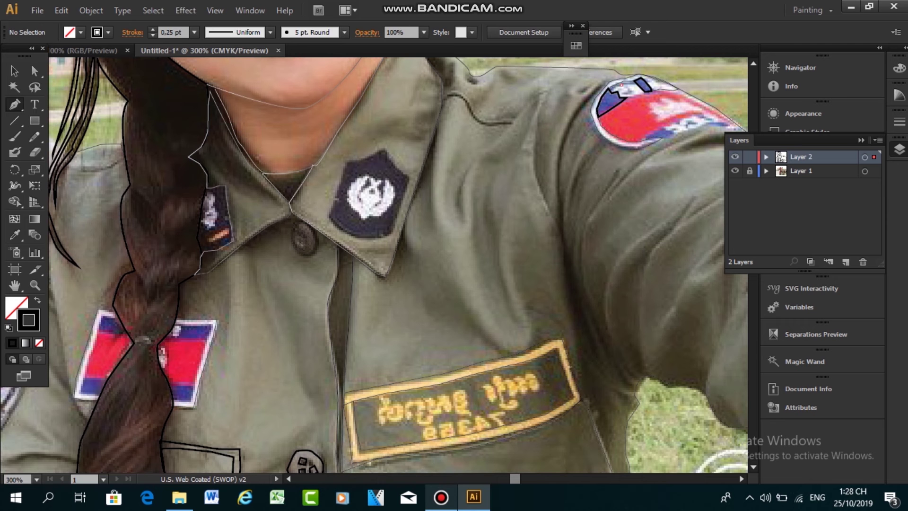
Trace more of the flag patch edge with Pen points and begin another path
left_click(384, 274)
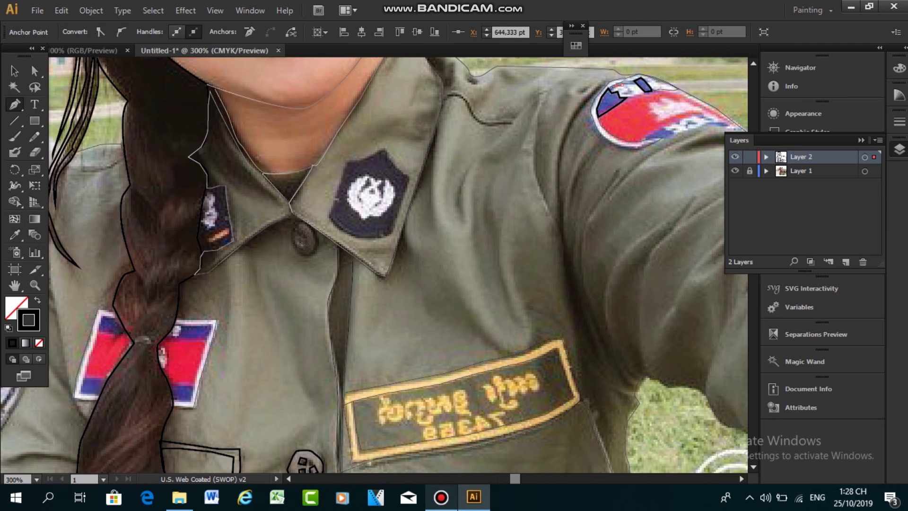
left_click(614, 90)
left_click(617, 90)
left_click(619, 88)
left_click(625, 91)
left_click(621, 93)
left_click(612, 94)
left_click(14, 71)
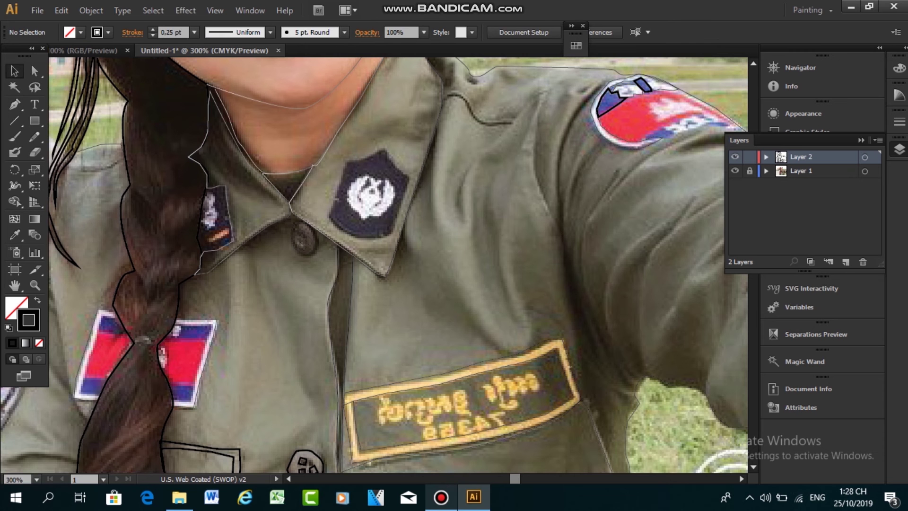
key("p")
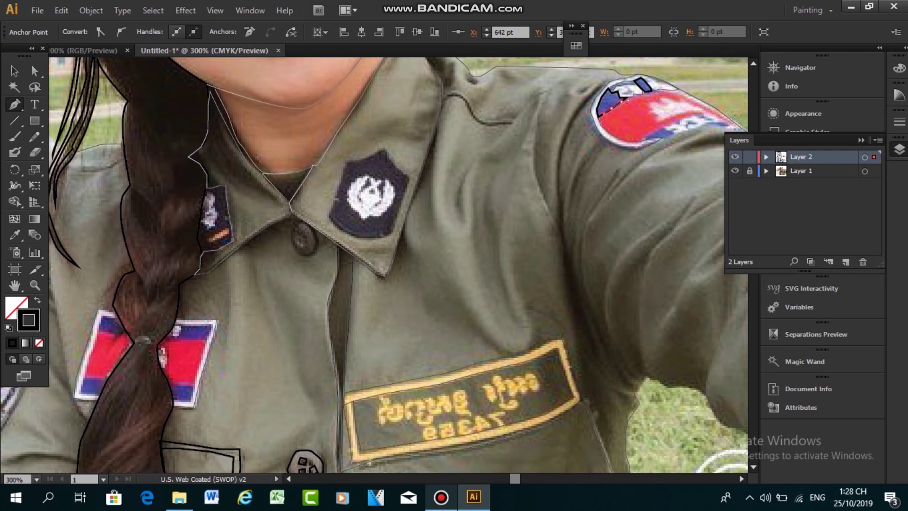
left_click(622, 92)
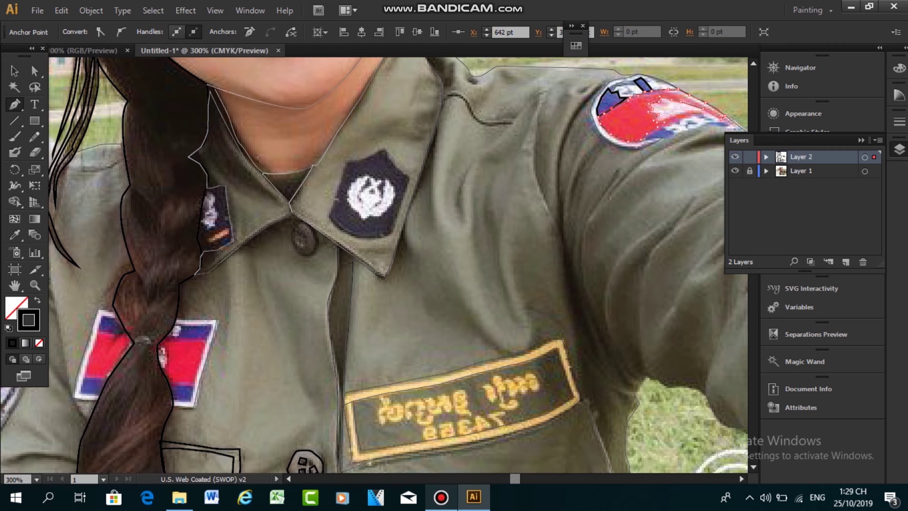
Finish the path on the shoulder flag patch and deselect it
key("Escape")
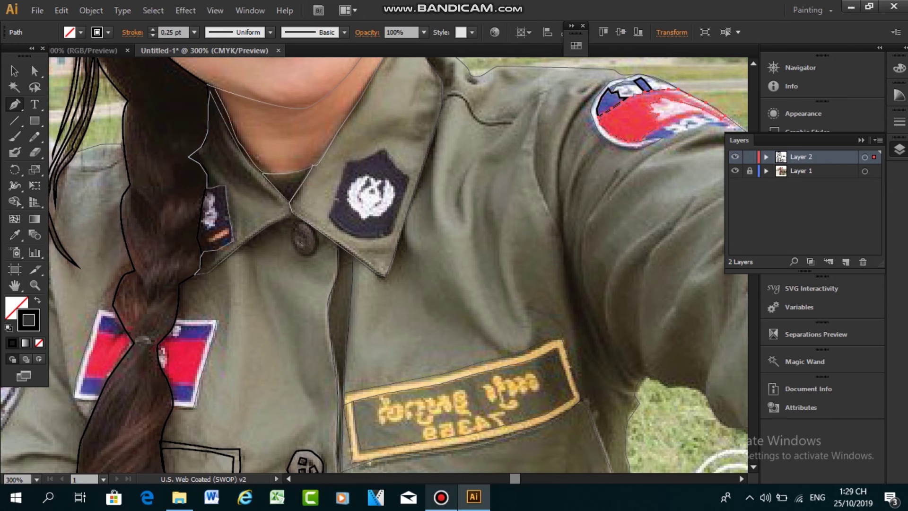
key("v")
key("ctrl+shift+a")
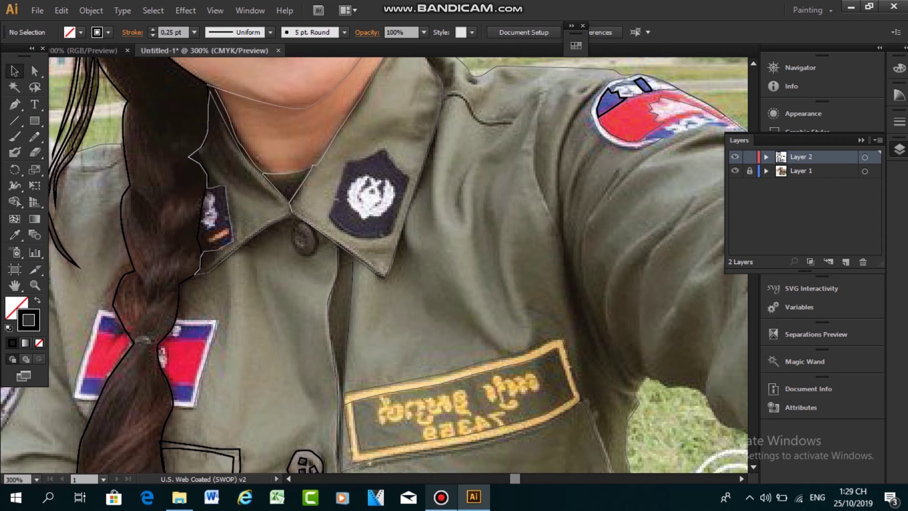
Switch from the brush back to the Pen and undo three edits on the shoulder-patch path
left_click(15, 136)
key("p")
key("ctrl+z")
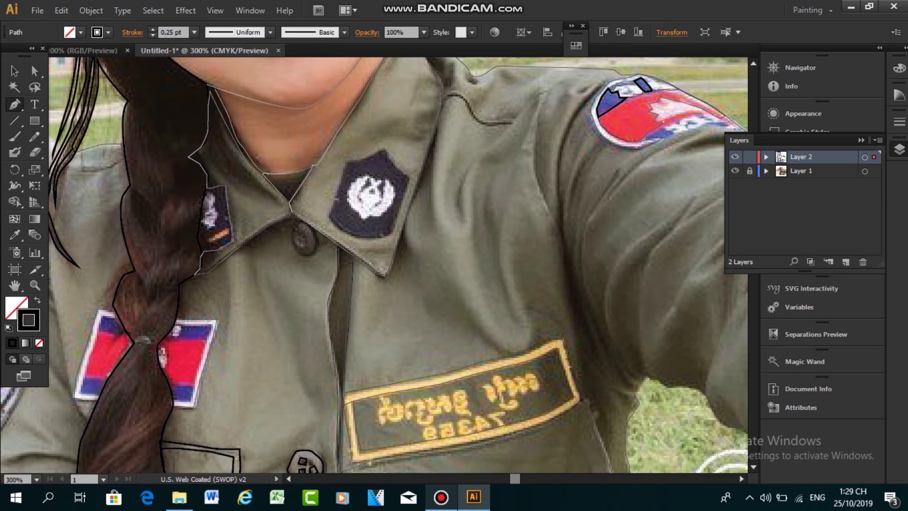
key("ctrl+z")
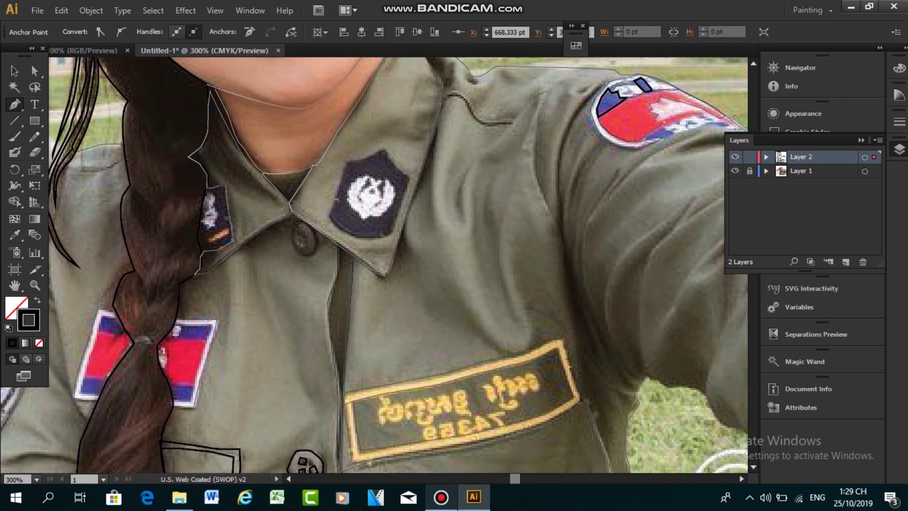
key("ctrl+z")
key("ctrl+z")
key("ctrl+z")
key("ctrl+z")
key("ctrl+z")
key("ctrl+z")
key("ctrl+z")
key("ctrl+z")
key("ctrl+z")
key("ctrl+z")
key("ctrl+z")
key("ctrl+z")
key("ctrl+z")
key("ctrl+z")
key("ctrl+z")
key("ctrl+z")
key("ctrl+z")
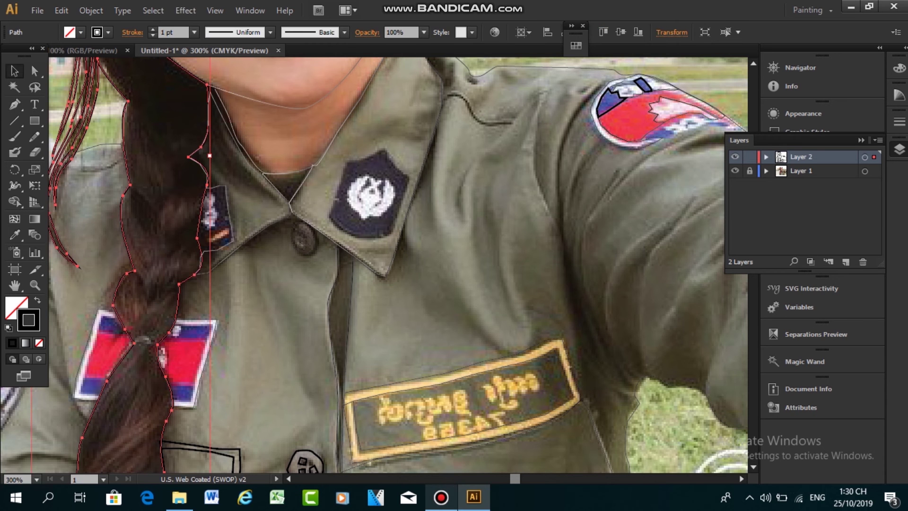
Remove the stray vertical line and trace a closed outline on the shoulder flag patch
key("ctrl+z")
key("p")
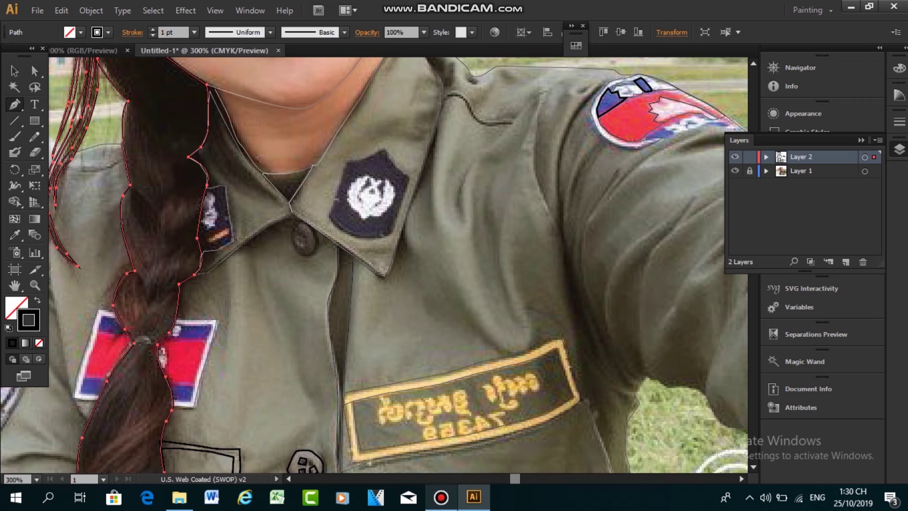
key("ctrl+shift+a")
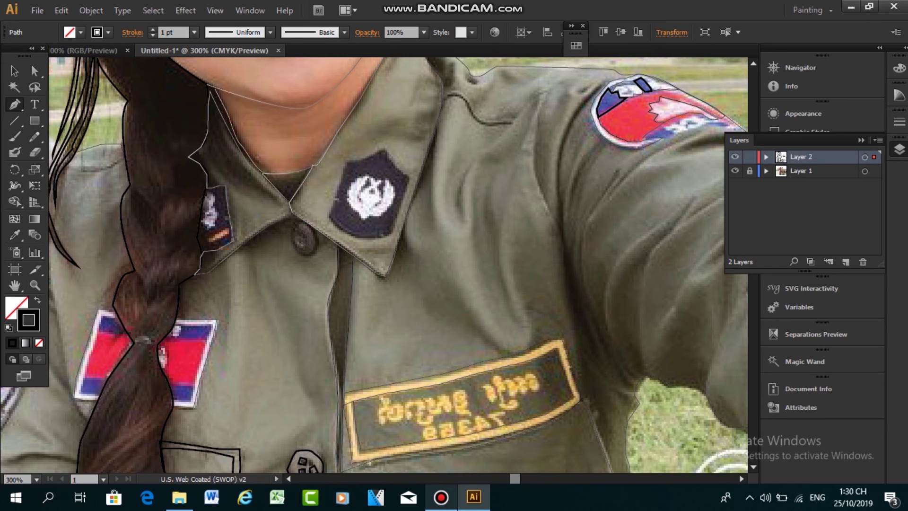
left_click(647, 127)
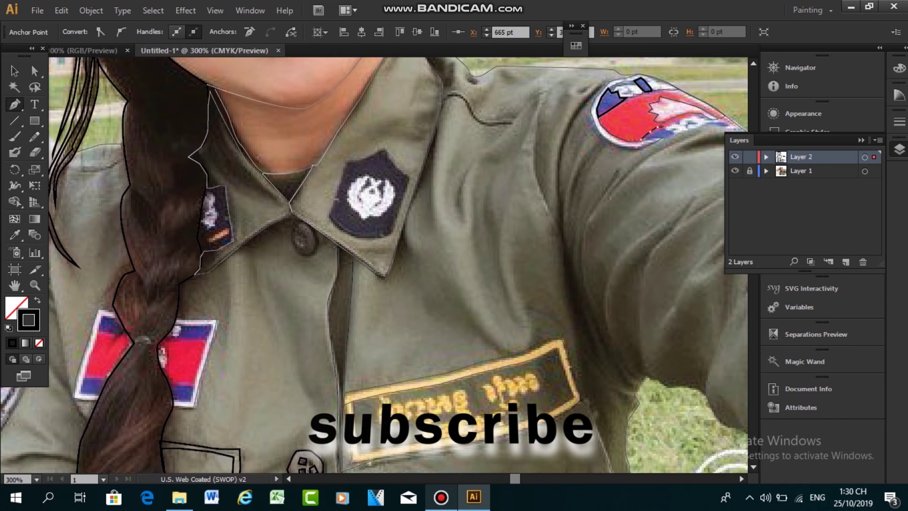
left_click(671, 134)
left_click(676, 135)
left_click(641, 140)
Trace a second outline along the white emblem's edge out to its right tip
left_click(14, 71)
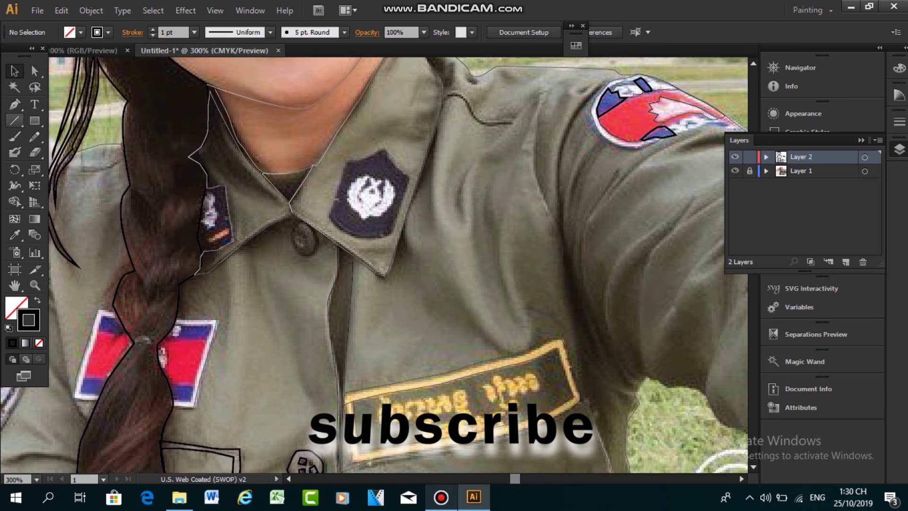
key("p")
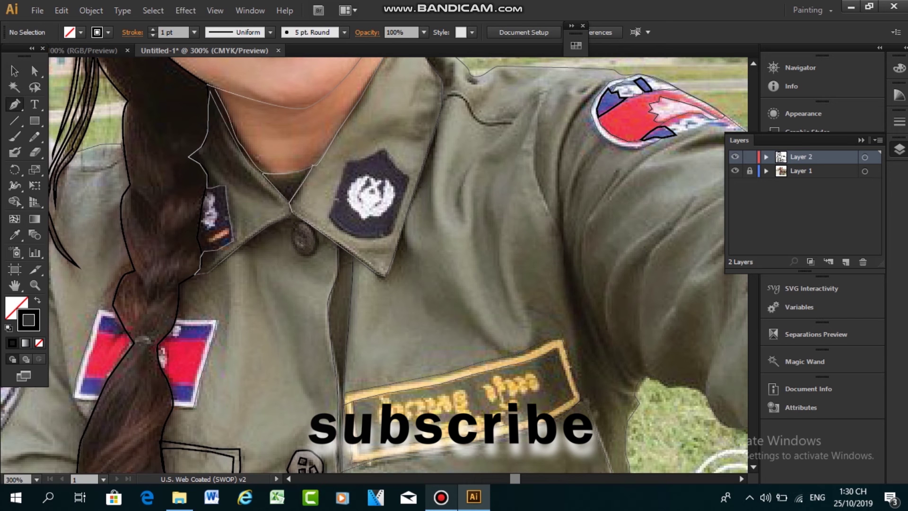
left_click(687, 127)
left_click(681, 130)
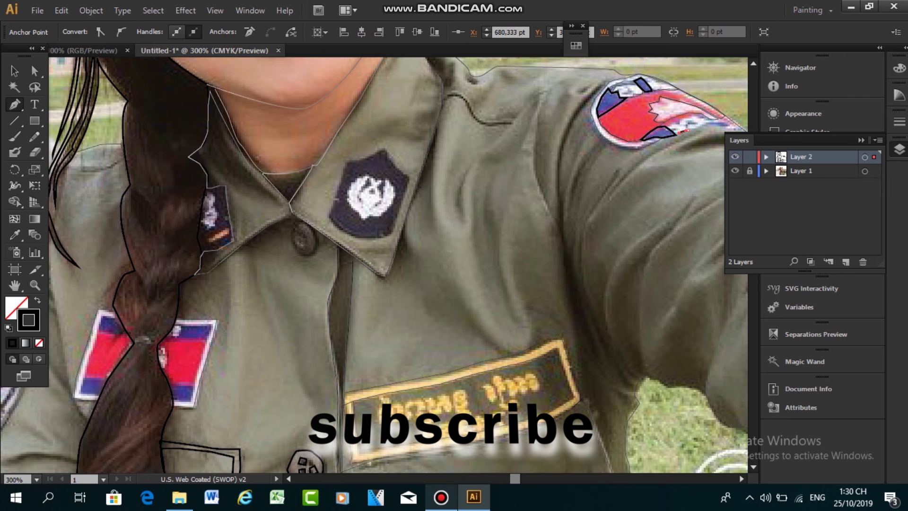
left_click(680, 128)
left_click(675, 127)
left_click(680, 126)
left_click(691, 120)
left_click(707, 119)
left_click(711, 121)
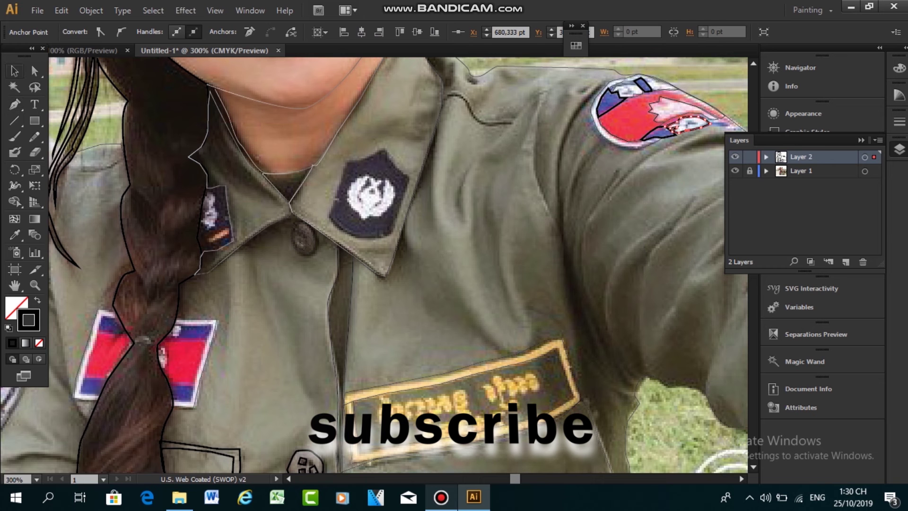
Add a short outline at the emblem's right end, then select the braid and collar outlines
key("v")
key("ctrl+shift+a")
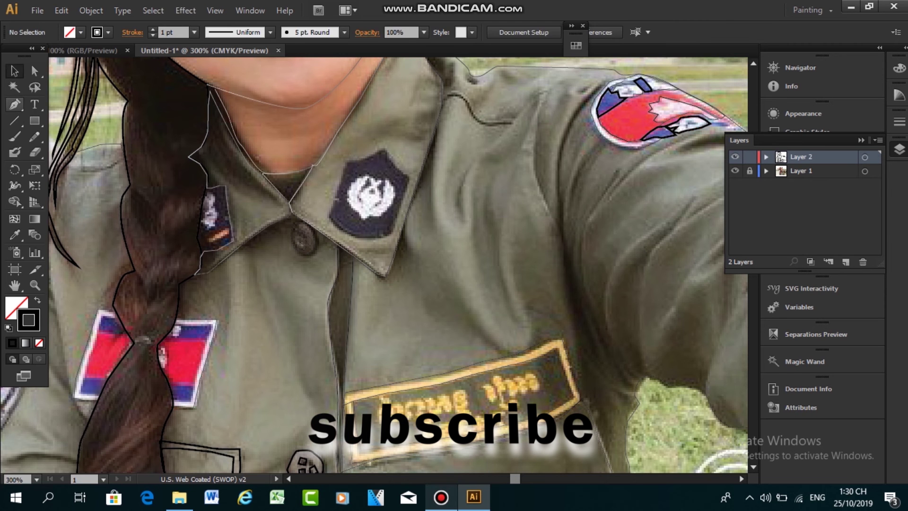
key("p")
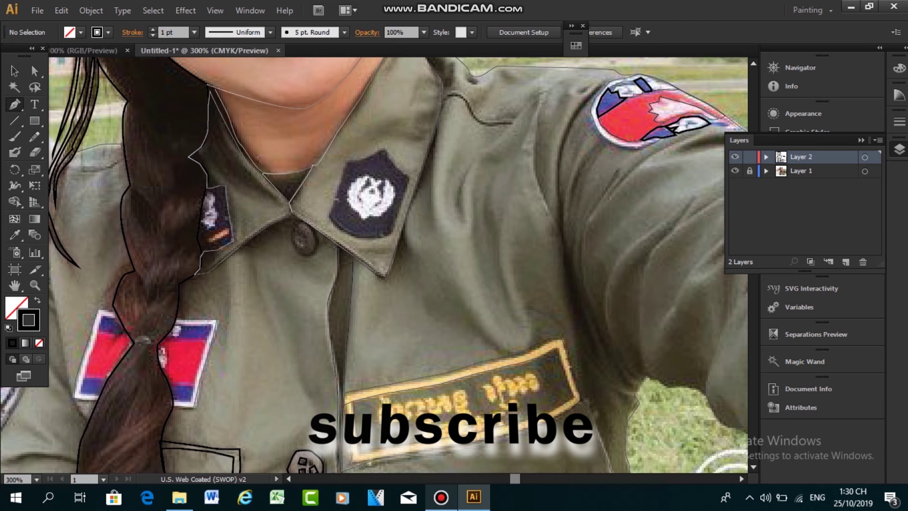
left_click(709, 124)
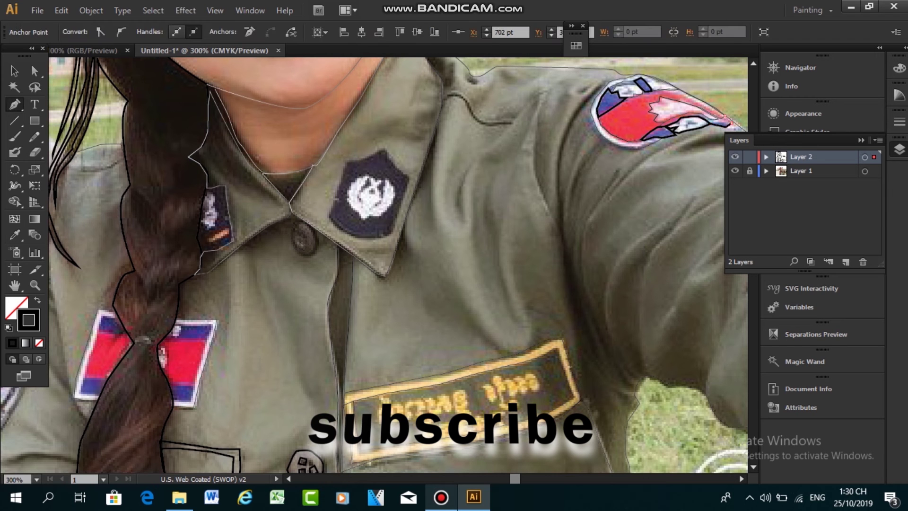
left_click(724, 124)
left_click(719, 122)
left_click(718, 121)
key("v")
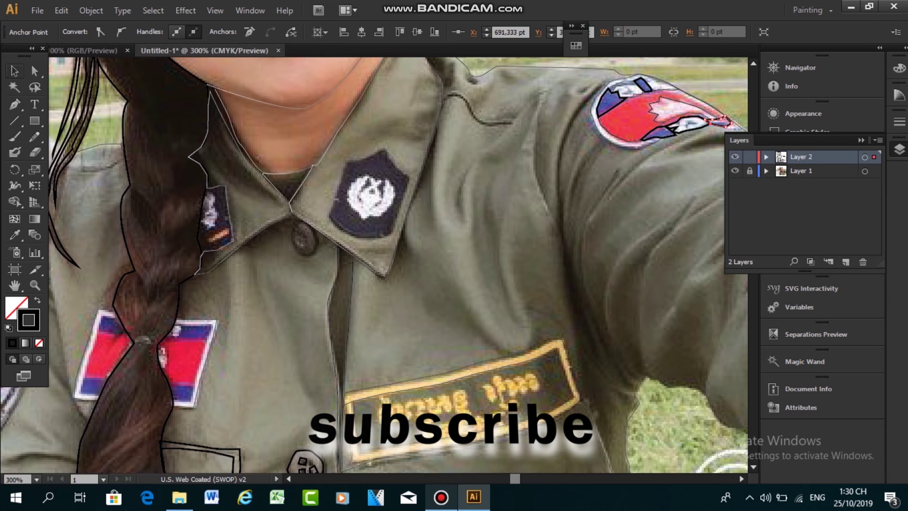
left_click_drag(52, 61, 212, 469)
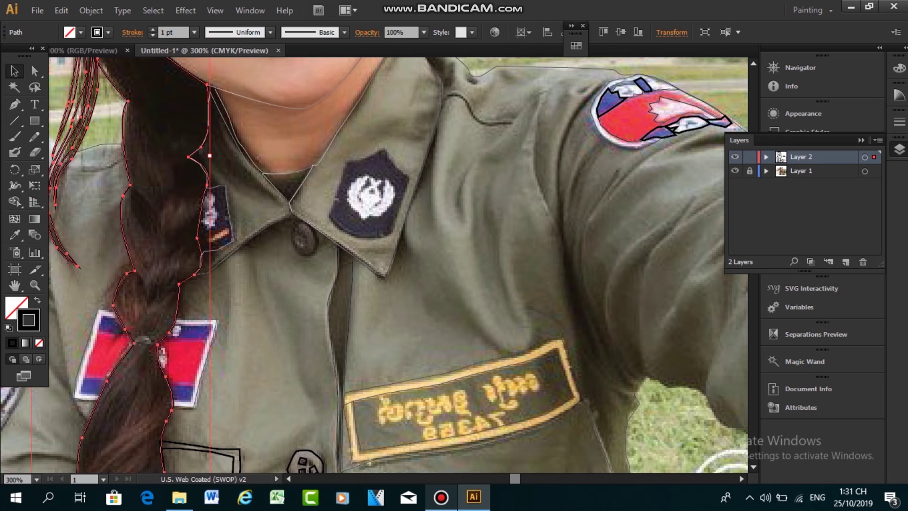
Trace a closed curved outline around the dark collar badge's edges and deselect it
left_click(15, 104)
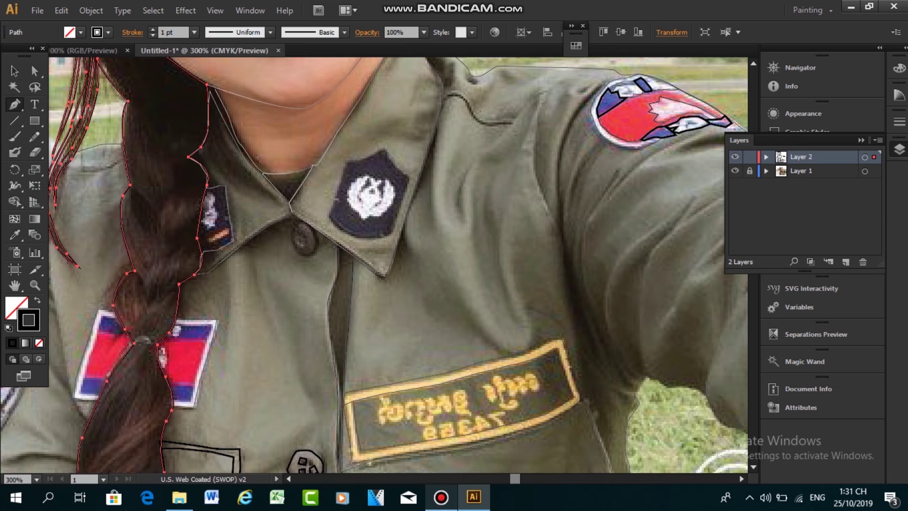
left_click_drag(330, 207, 338, 188)
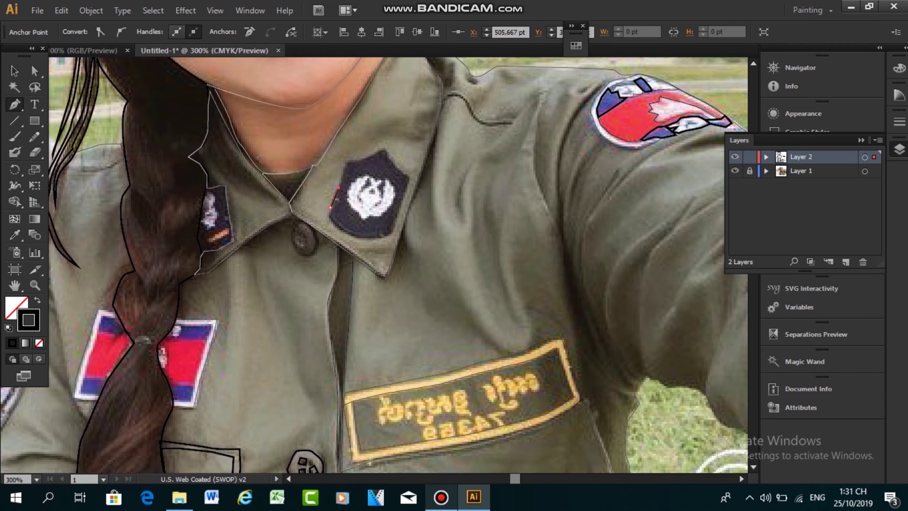
left_click(344, 161)
left_click_drag(373, 154, 383, 150)
left_click(393, 163)
mouse_move(406, 190)
left_mouse_down()
mouse_move(375, 238)
mouse_move(331, 221)
left_mouse_up()
left_click(330, 218)
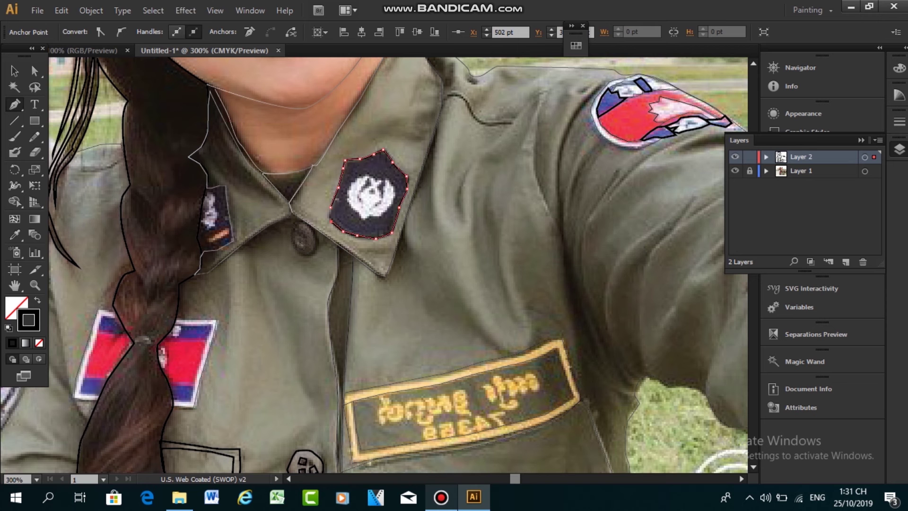
key("ctrl")
key("ctrl+shift+a")
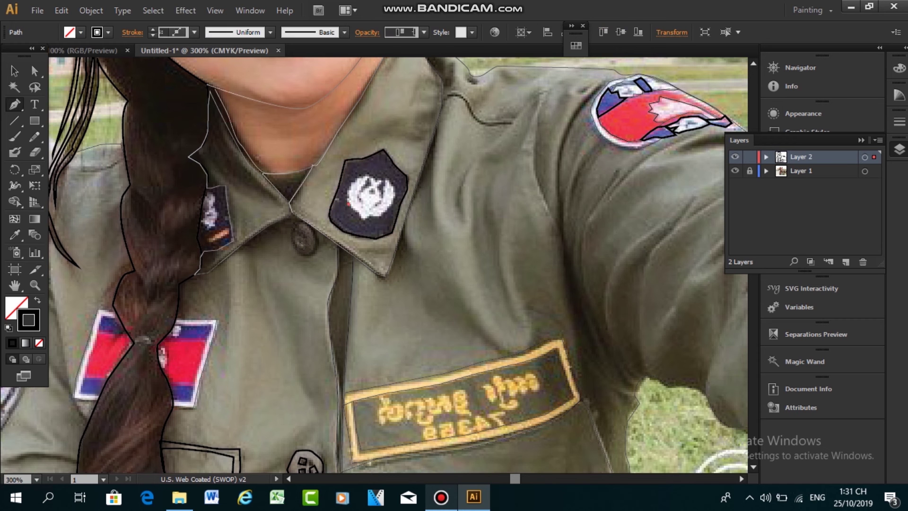
left_click(365, 219)
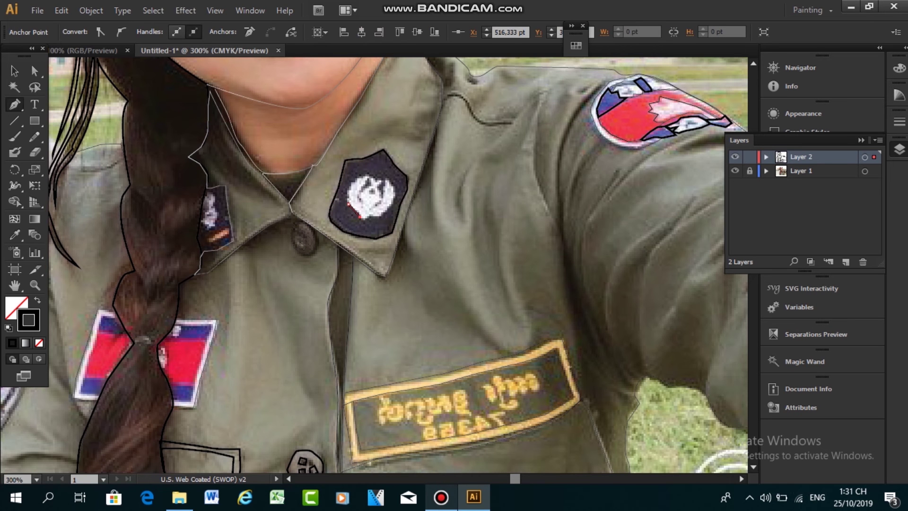
Trace a closed outline around the white emblem on the collar badge
left_click(374, 217)
left_click(391, 184)
left_click(386, 179)
left_click(382, 194)
left_click(382, 196)
left_click(381, 179)
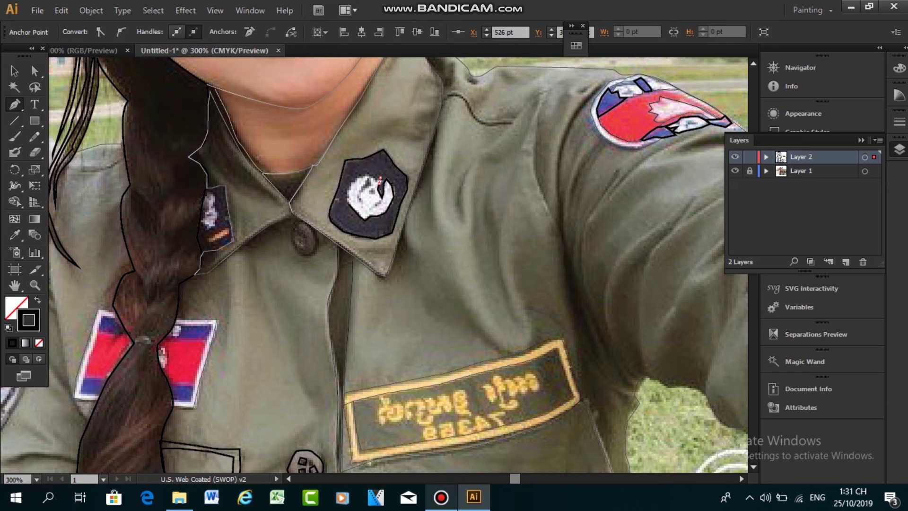
left_click(371, 178)
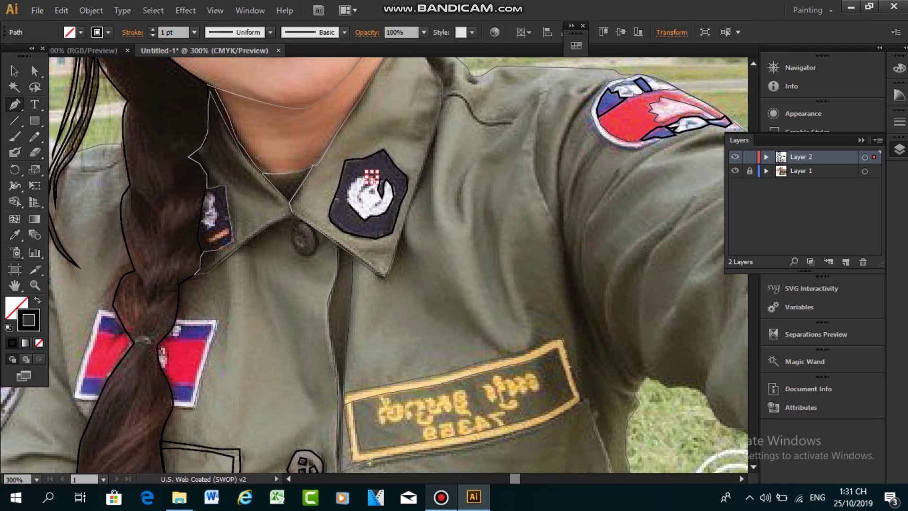
Show the emblem path's anchors, undo and redo anchor edits, then deselect the outline
key("ctrl+h")
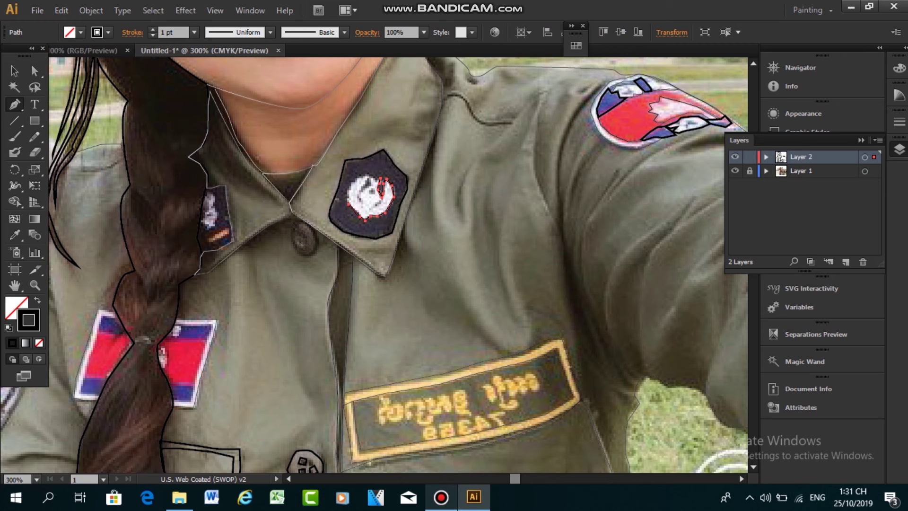
key("ctrl+z")
key("ctrl+z")
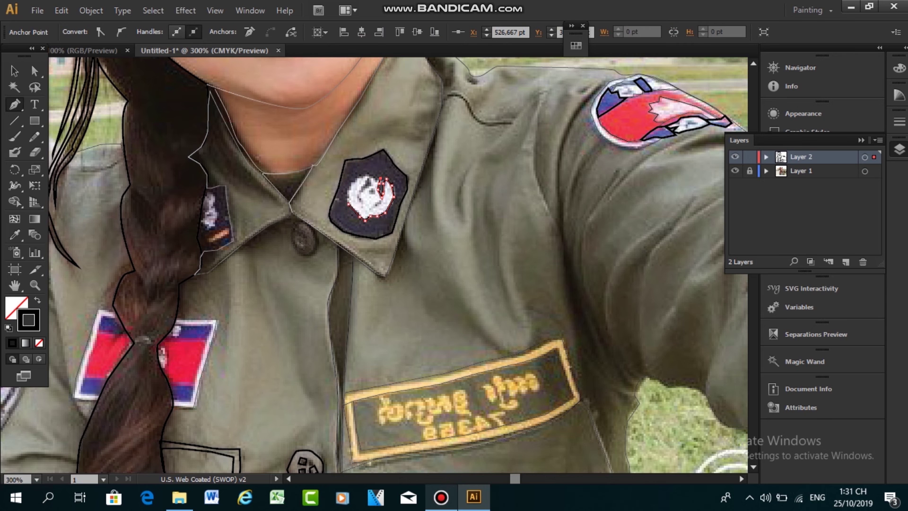
key("ctrl+z")
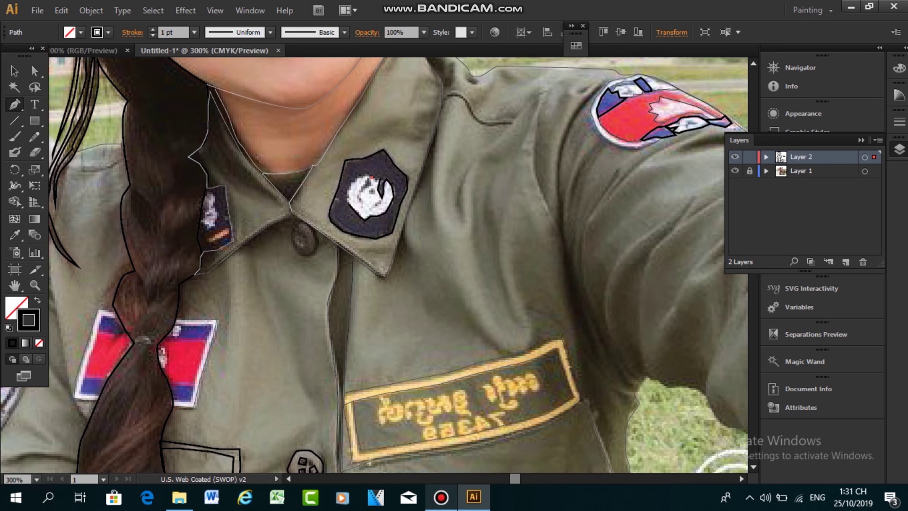
key("ctrl+z")
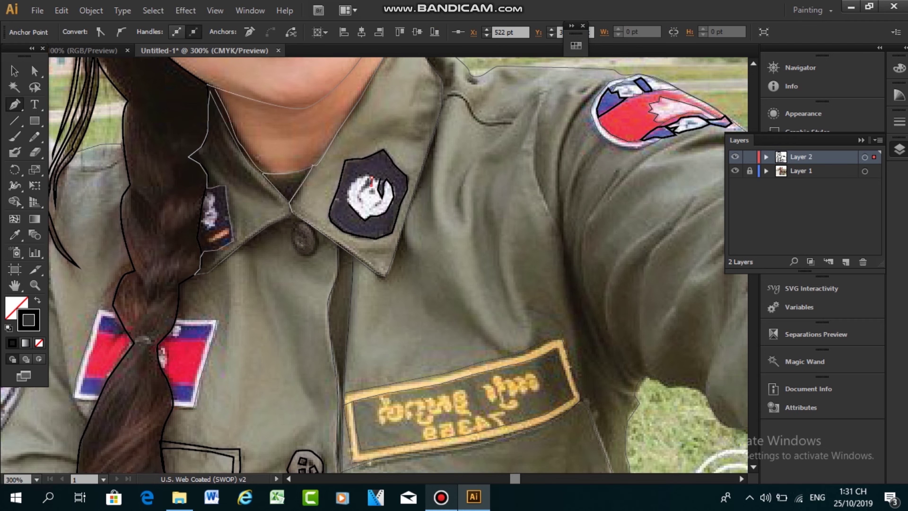
key("ctrl+z")
key("ctrl+z")
key("ctrl+z")
key("ctrl+z")
key("ctrl+z")
key("ctrl+z")
key("ctrl+z")
key("ctrl+z")
key("ctrl+z")
key("ctrl+z")
key("ctrl+z")
key("ctrl+z")
key("ctrl+z")
key("ctrl+z")
key("ctrl+z")
key("ctrl+shift+z")
key("ctrl+shift+z")
key("ctrl+shift+z")
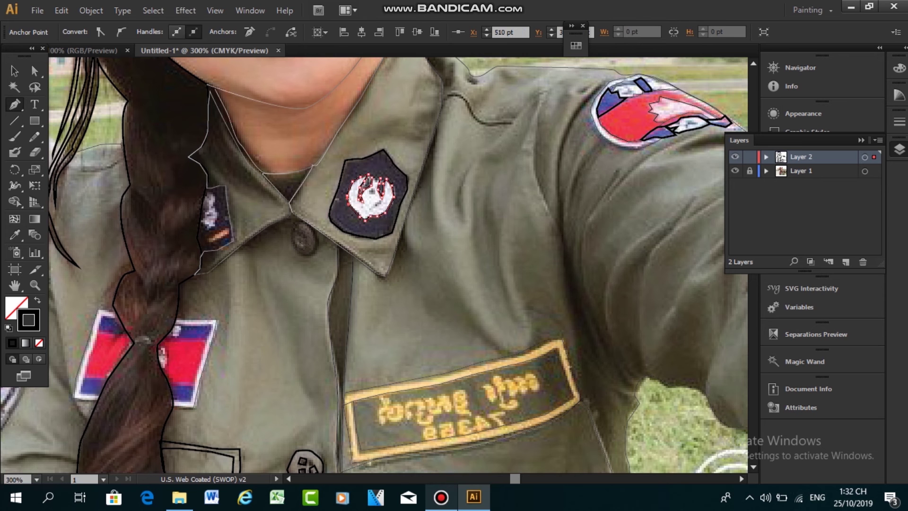
key("v")
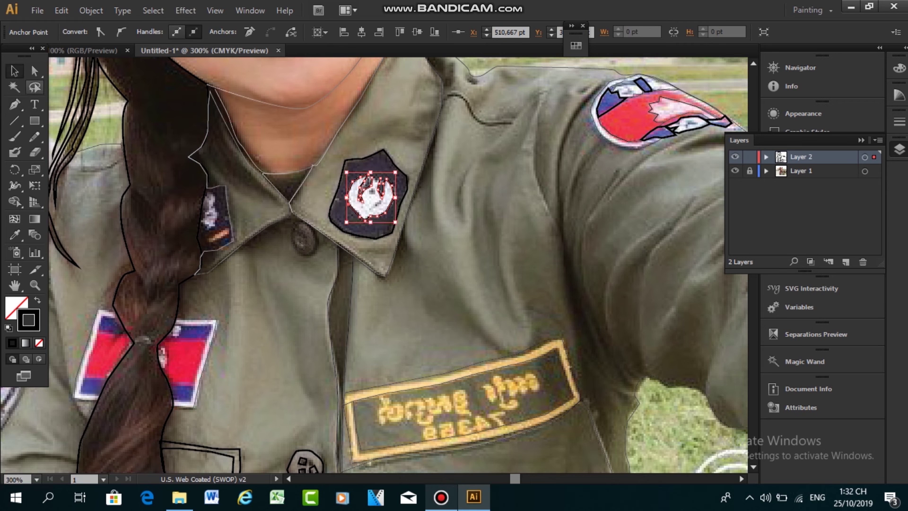
key("ctrl+shift+a")
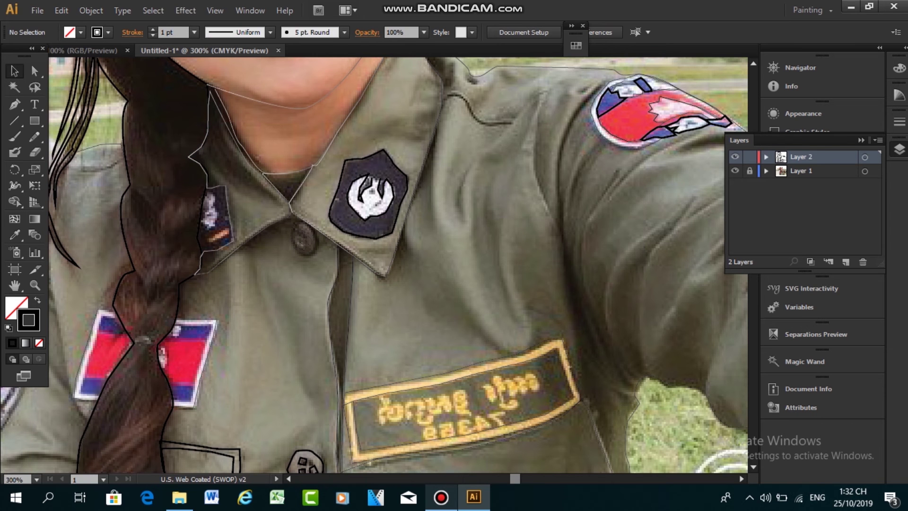
Trace a closed outline around the body of the small collar patch
key("p")
left_click(206, 188)
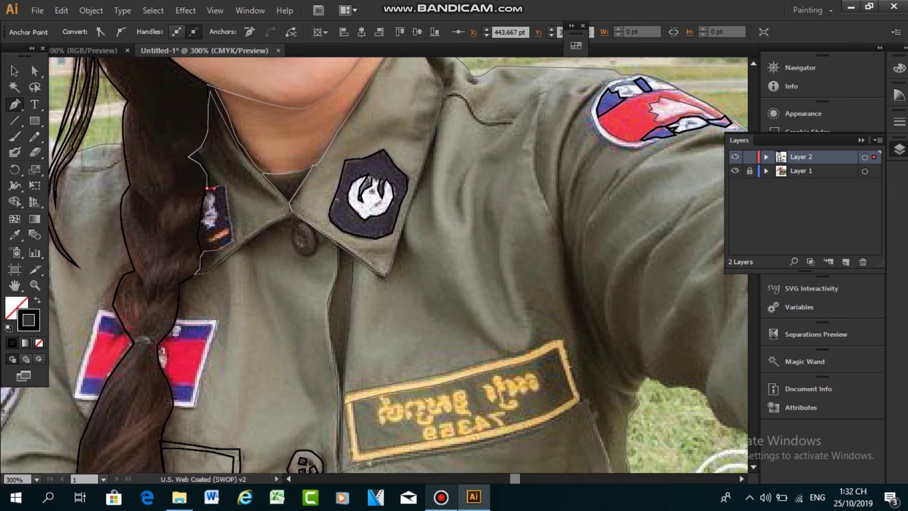
left_click(226, 185)
left_click(226, 198)
left_click(229, 223)
left_click(207, 188)
left_click(226, 244)
left_click(203, 251)
left_click(200, 246)
Trace the inner detail and stripe inside the collar patch, then stop drawing
left_click(213, 240)
left_click(223, 228)
left_click(212, 233)
left_click(199, 236)
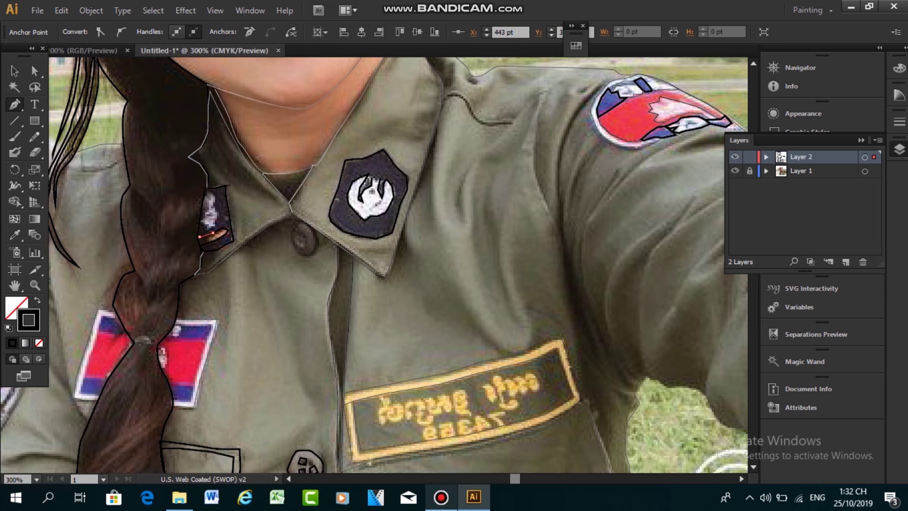
left_click(213, 225)
left_click(200, 225)
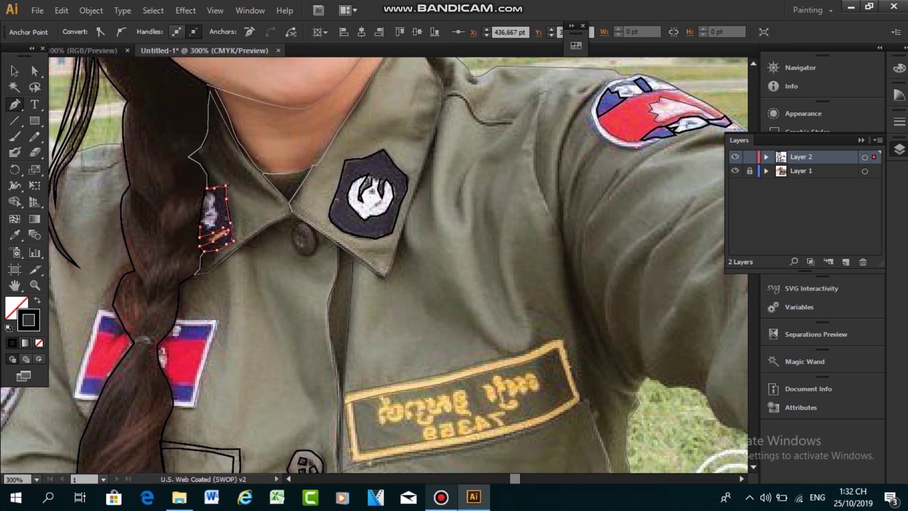
left_click(208, 189)
left_click(217, 198)
left_click(226, 186)
key("q")
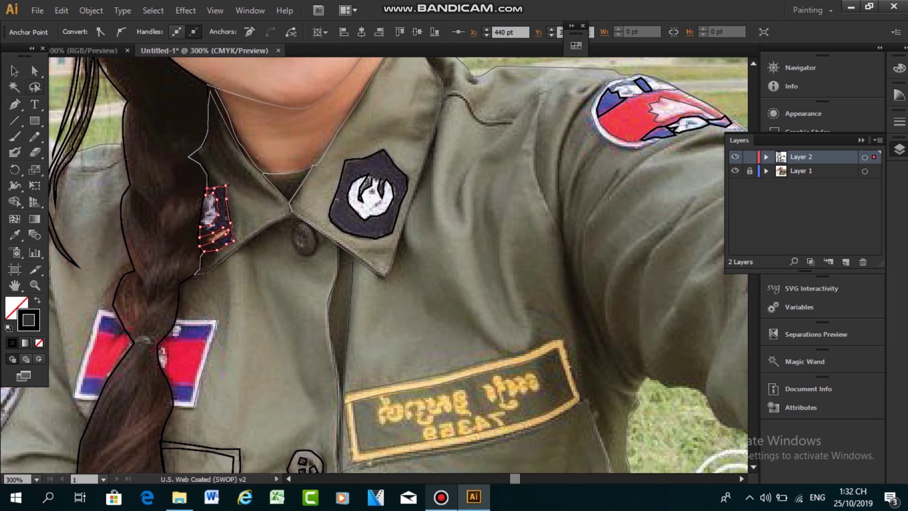
Draw a separate path along the stripe at the bottom of the collar patch
left_click(34, 70)
left_click(71, 147)
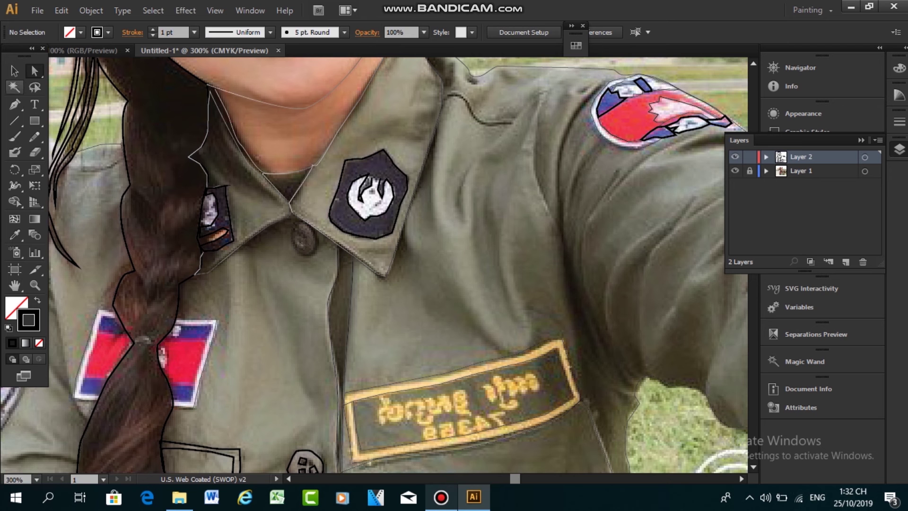
left_click(14, 104)
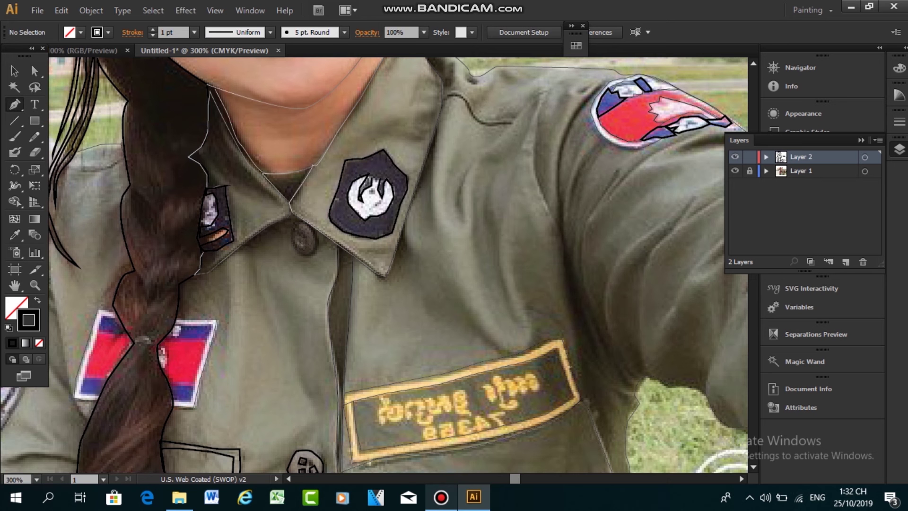
left_click(202, 235)
left_click(214, 232)
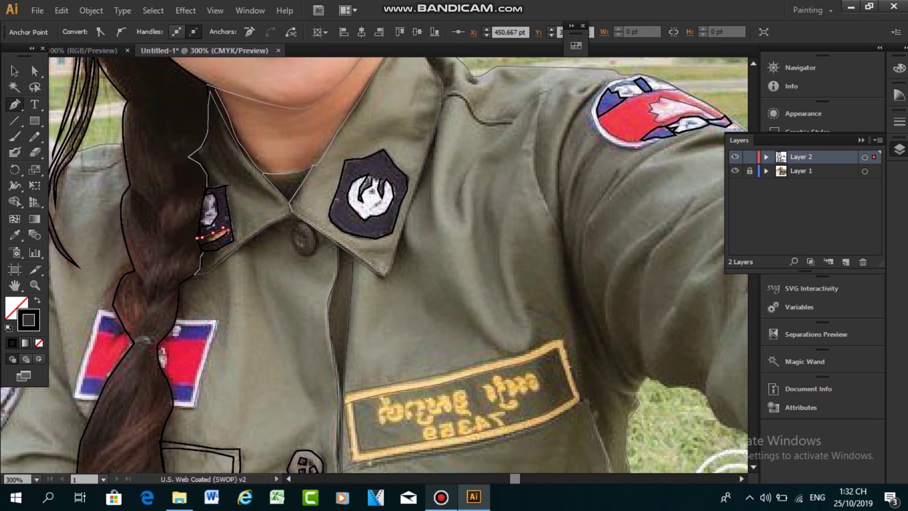
left_click(230, 230)
left_click(210, 242)
left_click(199, 246)
Outline the patch's white spot and position it at X 438 pt
left_click(212, 193)
left_click(217, 208)
left_click(206, 226)
left_click(199, 210)
left_click(200, 219)
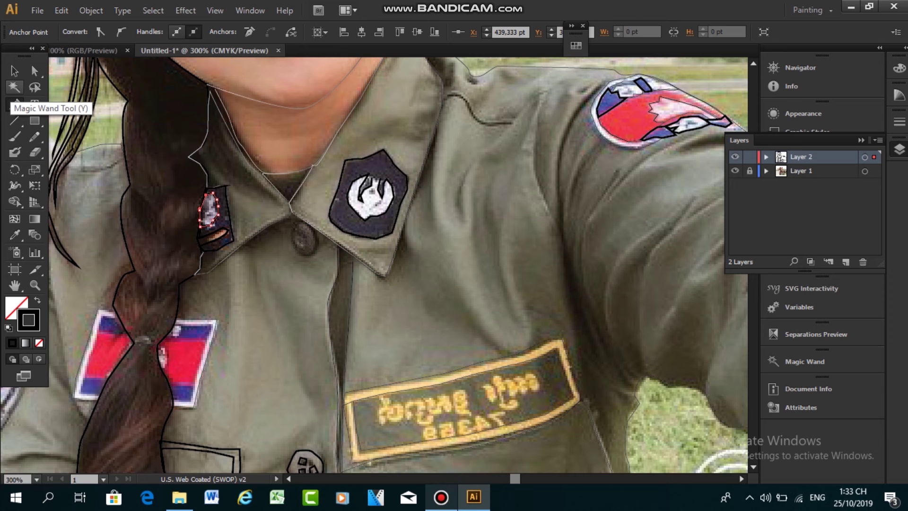
key("Left")
key("Left")
key("Left")
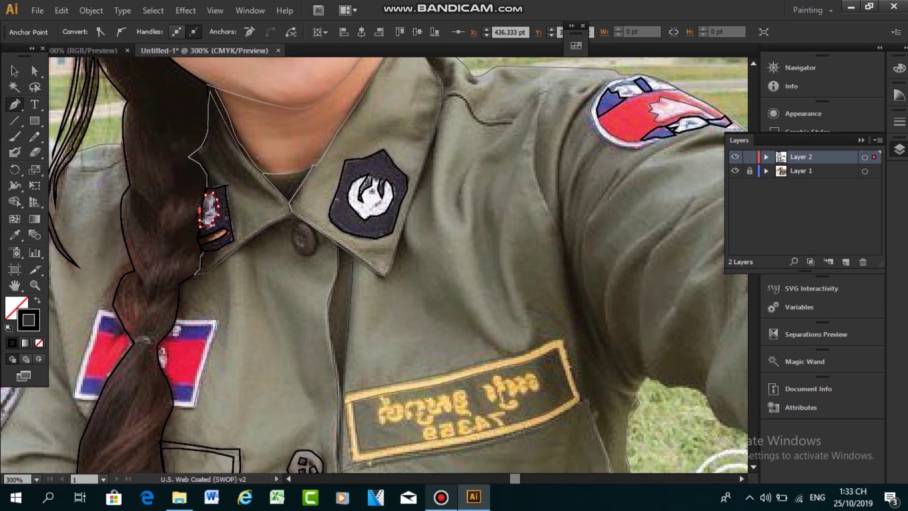
type("438")
key("Return")
Deselect the finished collar patch outlines and scroll the view down
key("v")
key("ctrl+shift+a")
scroll(375, 265, "down", 1)
scroll(374, 265, "down", 1)
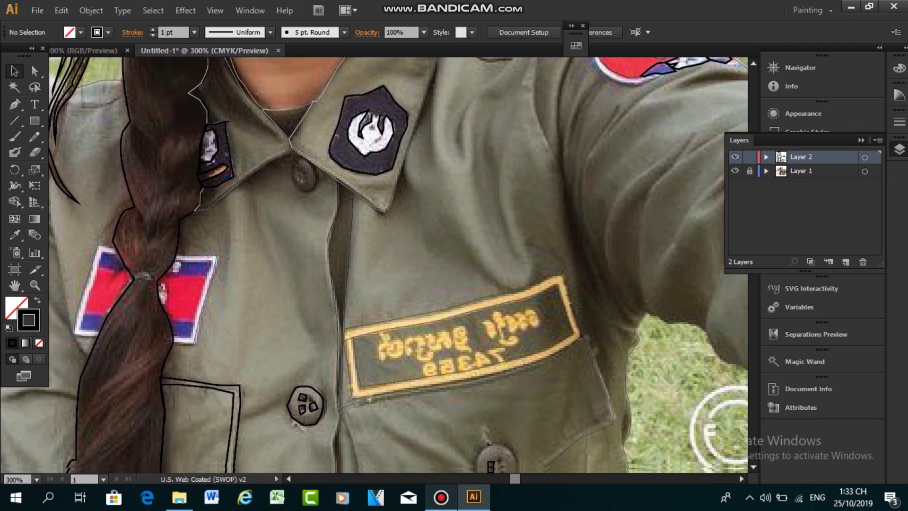
scroll(375, 265, "down", 1)
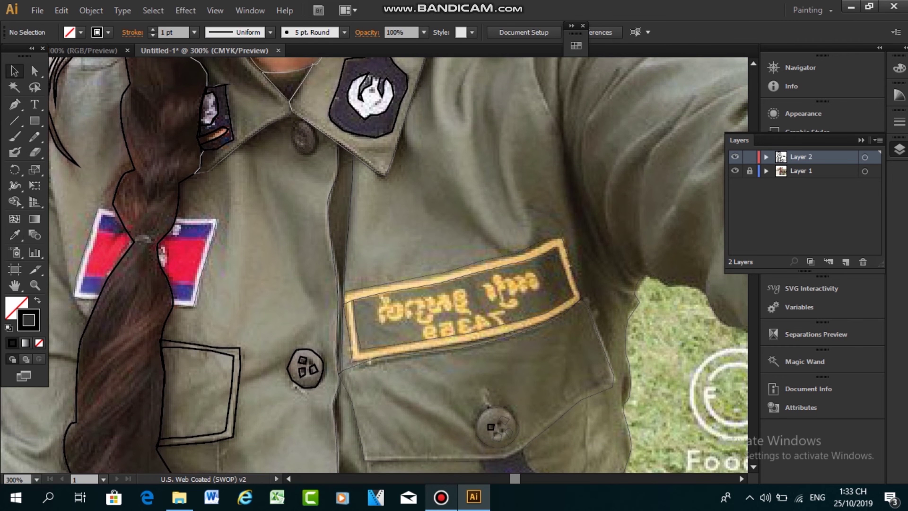
left_click(14, 104)
Trace a closed outline around the flag patch to the right of the braid
left_click(175, 216)
left_click(197, 218)
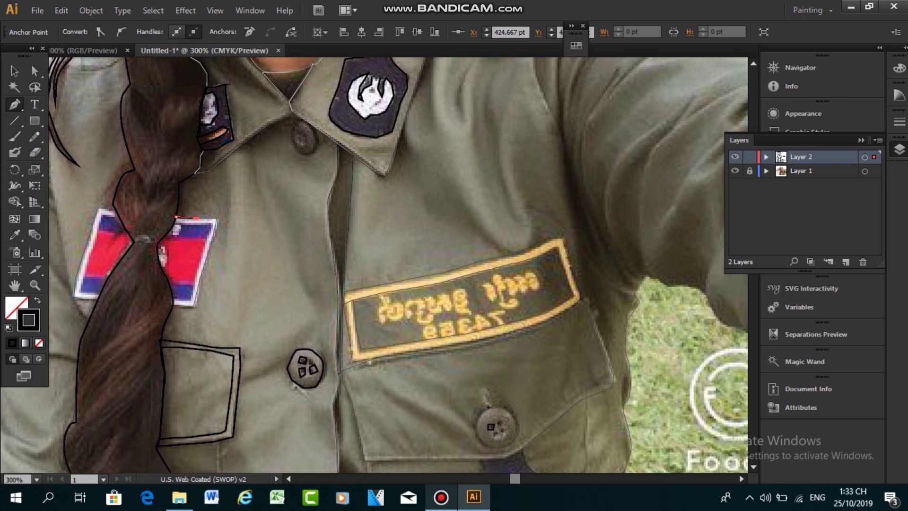
left_click(216, 218)
left_click(213, 236)
left_click(208, 254)
left_click(203, 275)
left_click(199, 291)
left_click(193, 307)
left_click(173, 297)
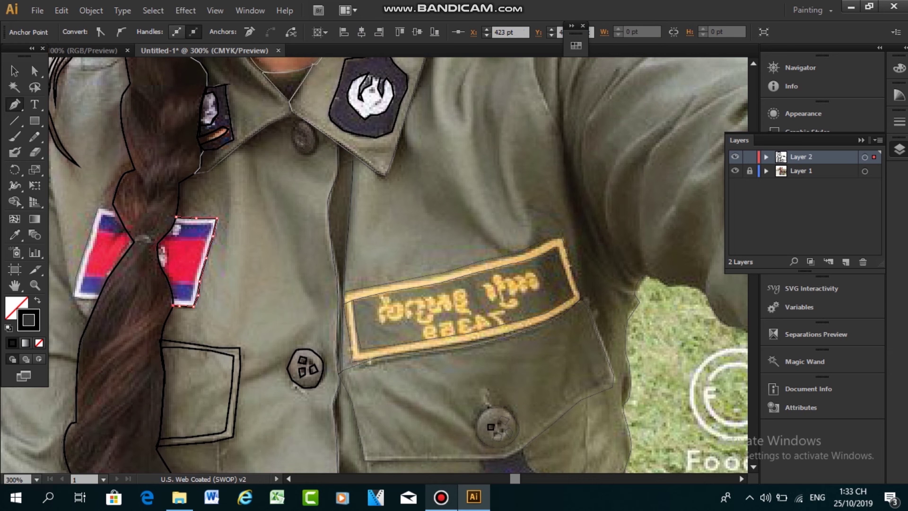
left_click(175, 217)
Trace the flag patch's inner border and deselect it
left_click(195, 268)
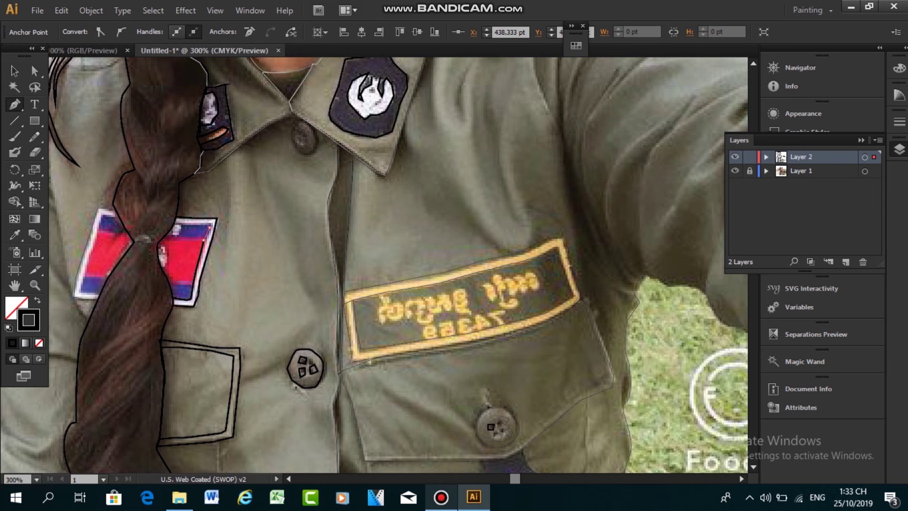
left_click(209, 227)
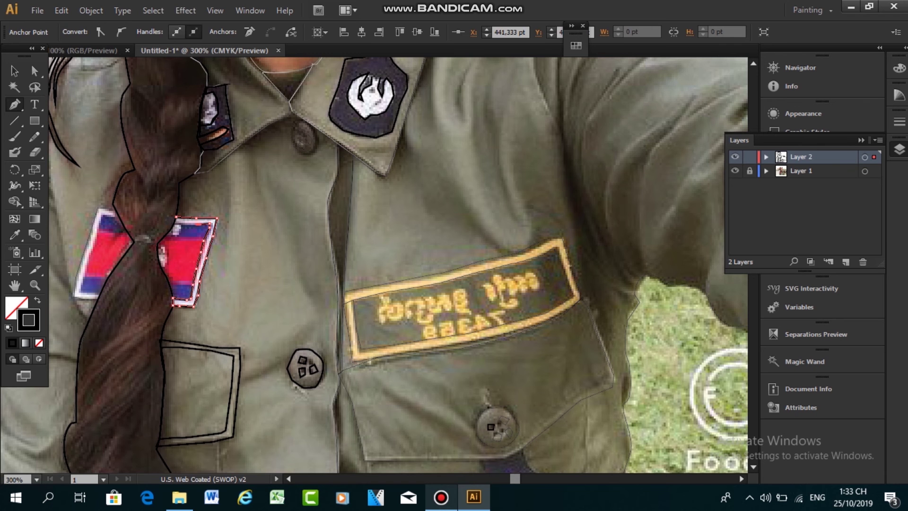
left_click(176, 218)
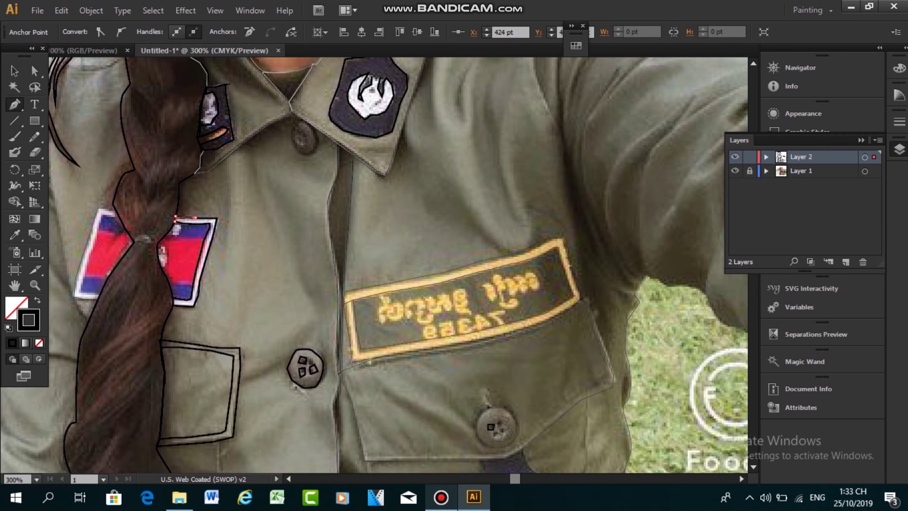
left_click(14, 71)
key("ctrl+shift+a")
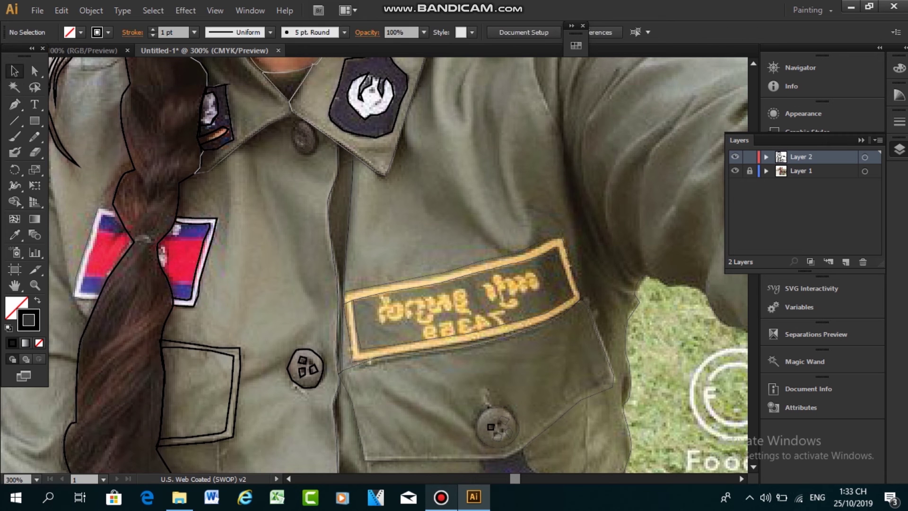
Add a short path along the flag's corner edge, then select and deselect the flag outlines
key("p")
left_click(176, 221)
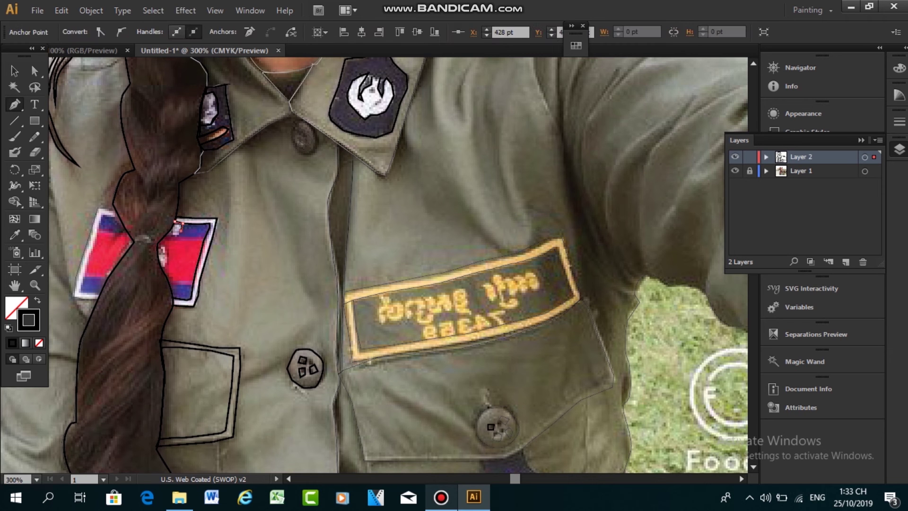
left_click(169, 233)
left_click(14, 71)
left_click(14, 104)
left_click(176, 221, "ctrl")
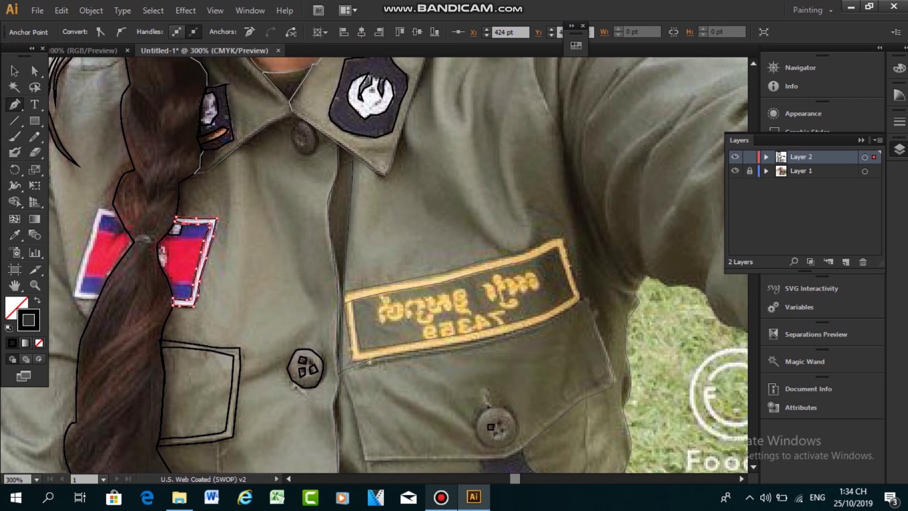
key("v")
key("ctrl+shift+a")
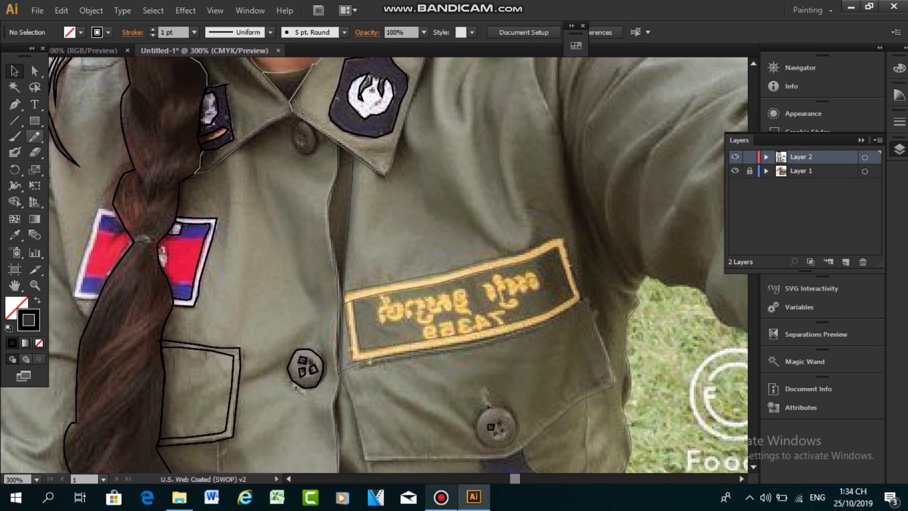
Draw an extra line tracing along the flag patch's top edge and deselect it
left_click(14, 104)
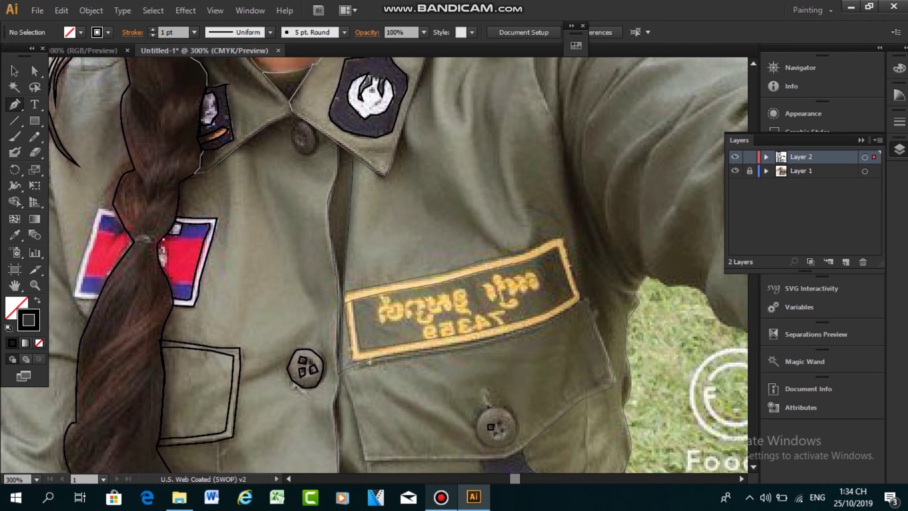
left_click(163, 240)
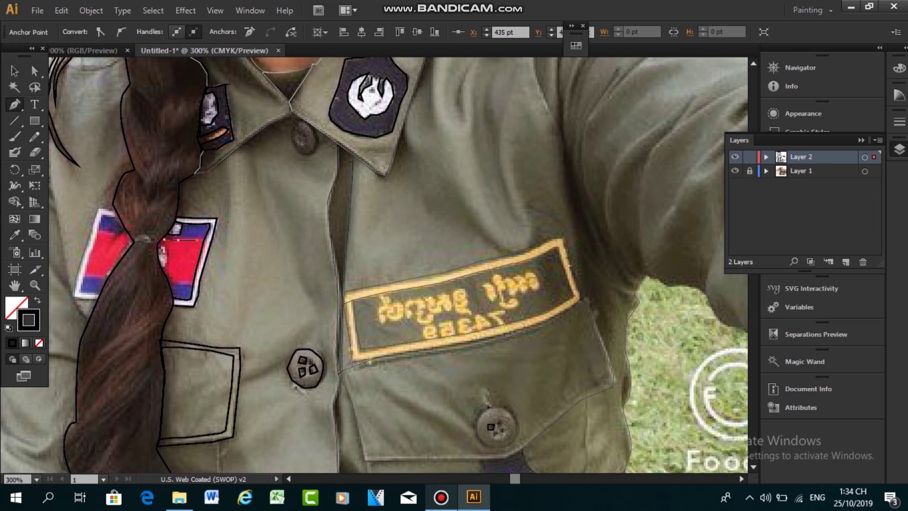
left_click(205, 239)
left_click(209, 226)
left_click(194, 222)
left_click(180, 222)
left_click(178, 226)
left_click(179, 230, "ctrl")
left_click(178, 230)
left_click(178, 229)
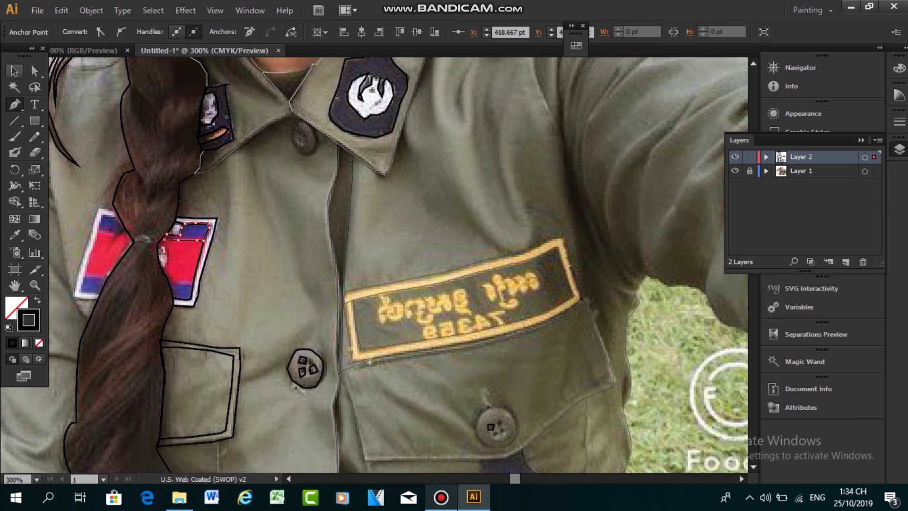
key("ctrl+shift+a")
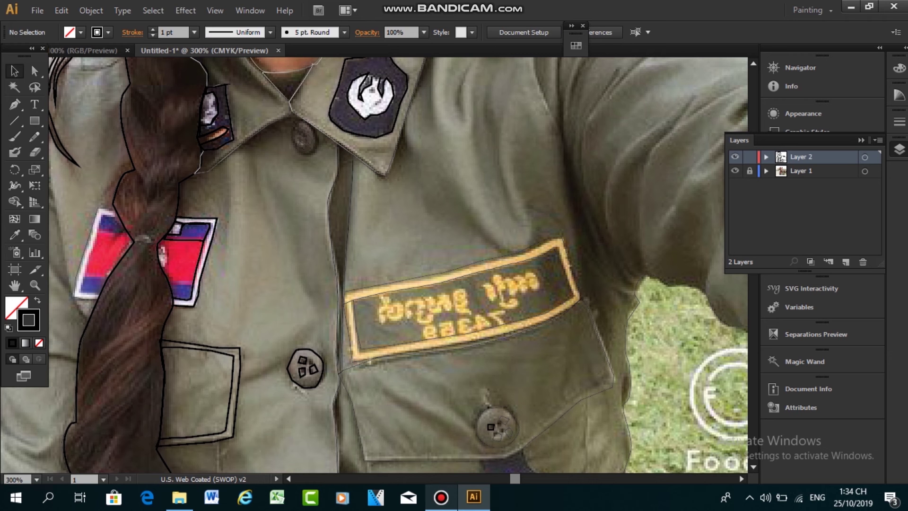
Trace a closed Pen outline around the red area of the flag badge
left_click(15, 104)
left_click(173, 240)
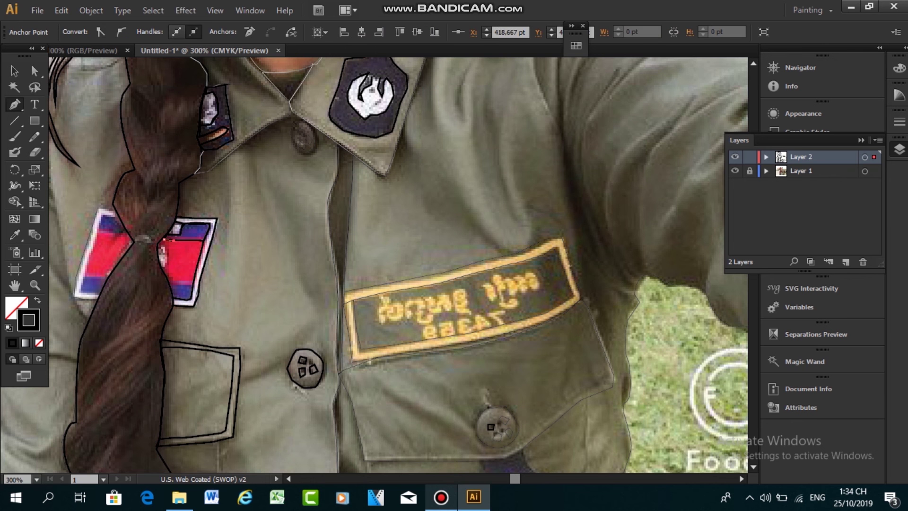
left_click(199, 240)
left_click(202, 240)
left_click(193, 280)
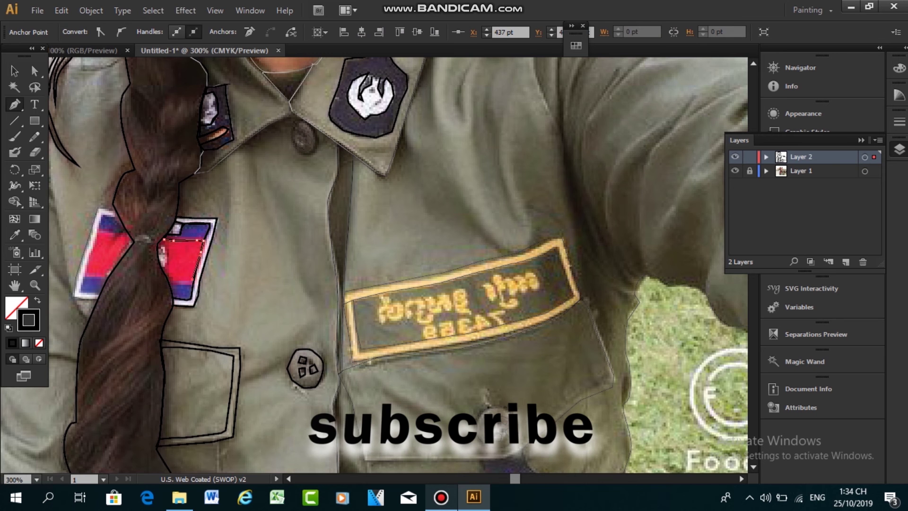
left_click(170, 279)
left_click(164, 240)
left_click(166, 258)
left_click(162, 248)
Deselect, then trace a path along the flag's blue strip
key("ctrl+shift+a")
key("v")
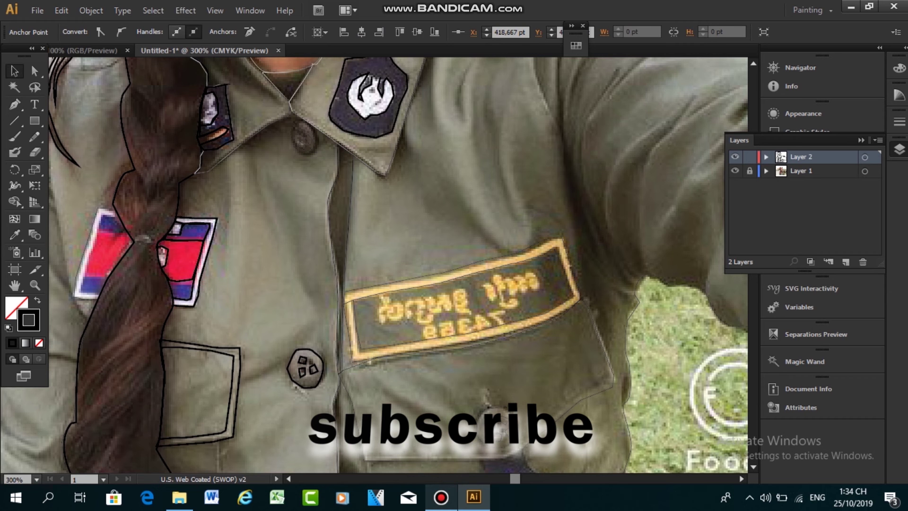
key("ctrl+shift+a")
key("p")
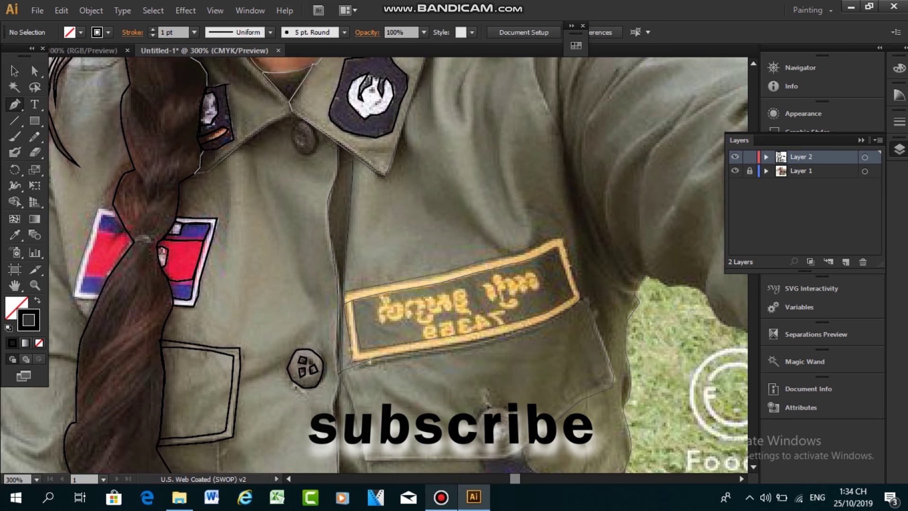
left_click(163, 255)
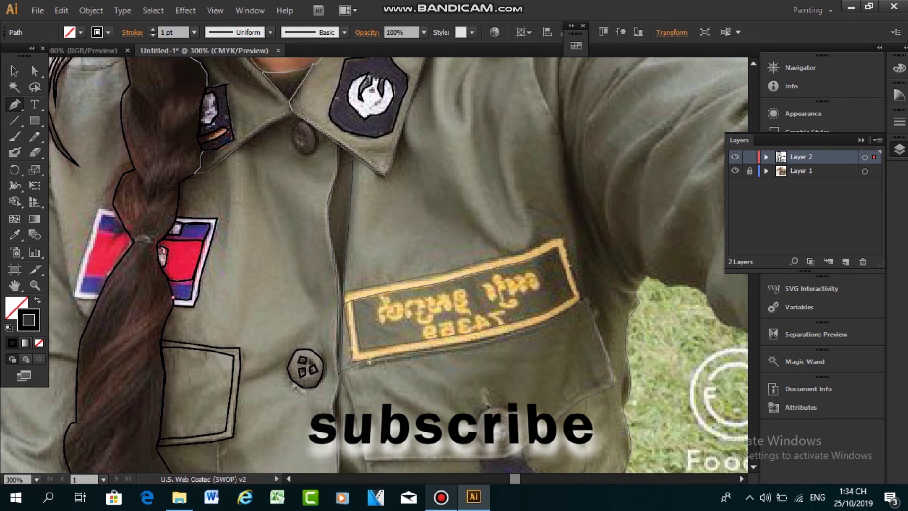
left_click(188, 298)
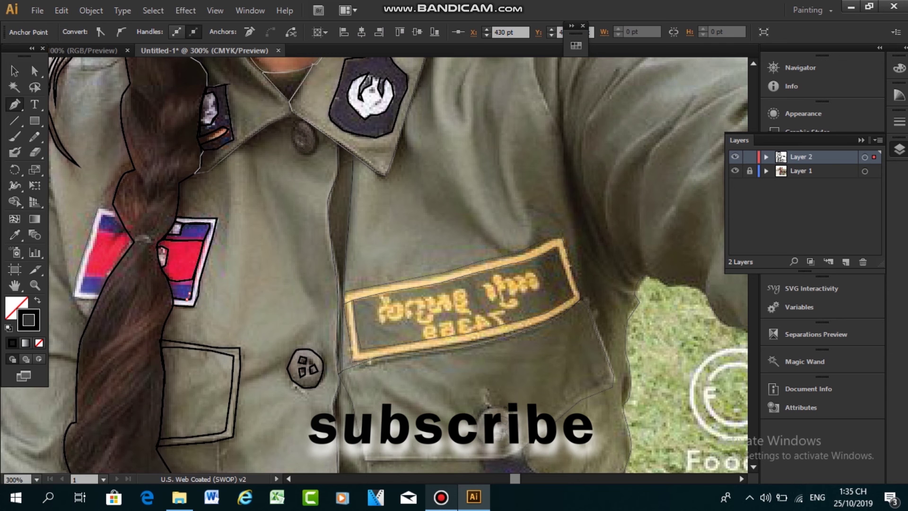
left_click(170, 281)
left_click(162, 256)
Draw a small closed outline around the hair tie where it crosses the flag
left_click(15, 120)
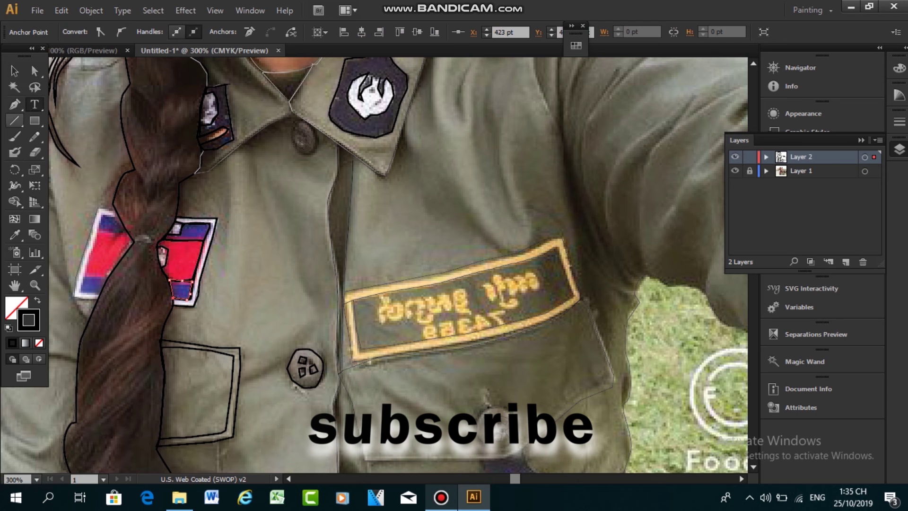
left_click(15, 105)
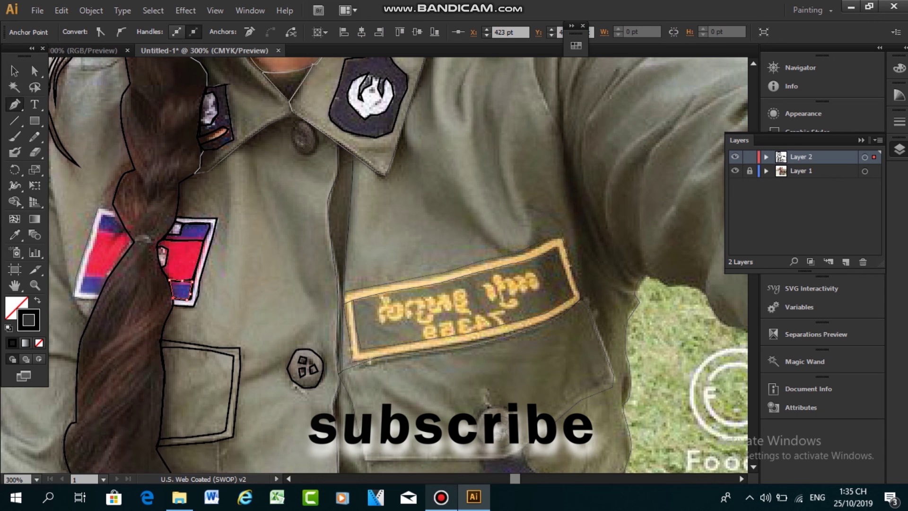
left_click(157, 244)
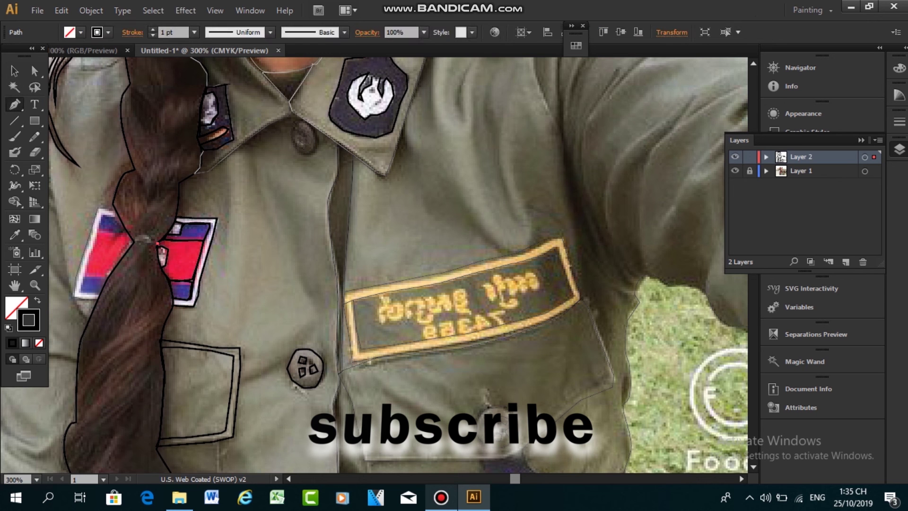
left_click(181, 290, "ctrl")
left_click(158, 247)
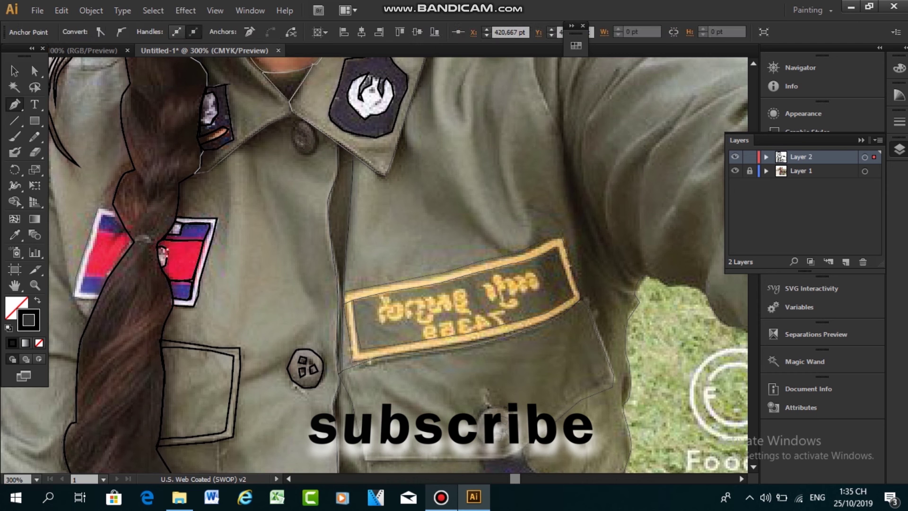
left_click(163, 263)
left_click(156, 255)
left_click(14, 71)
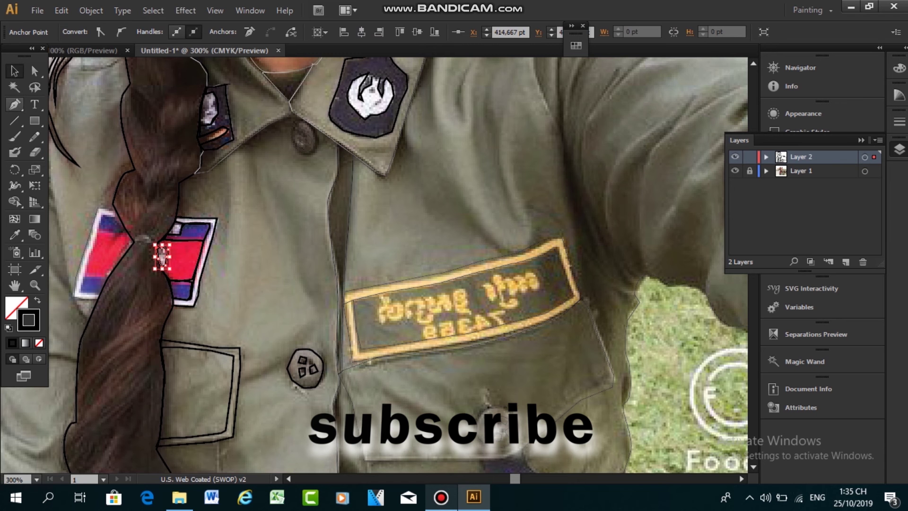
left_click(14, 104)
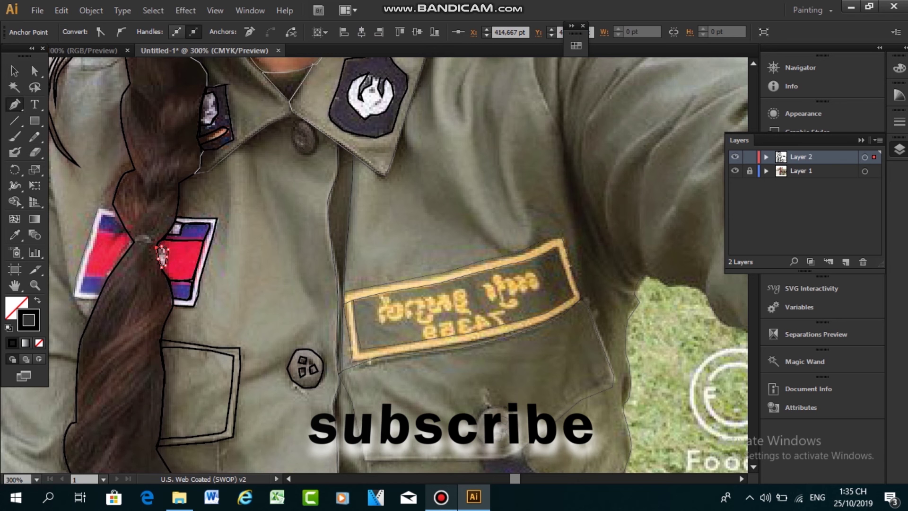
left_click(161, 248)
left_click(98, 208)
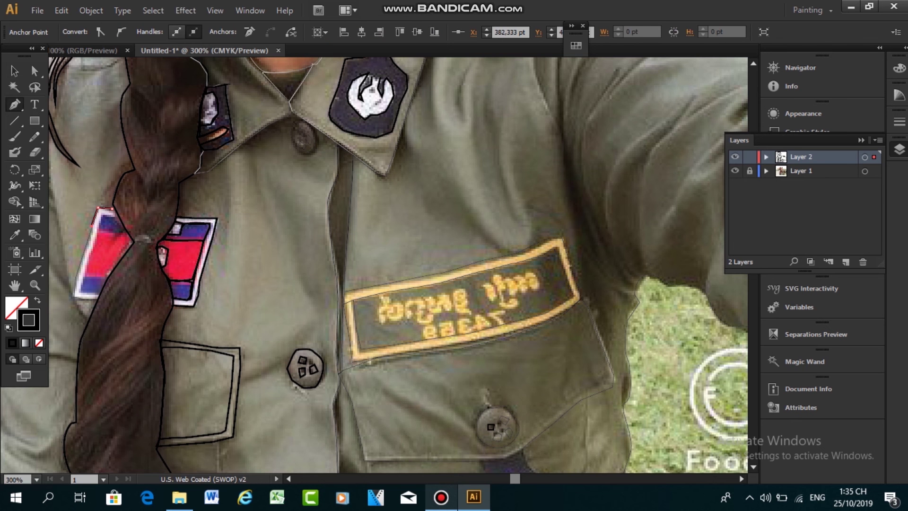
Close an outline around the left flag badge's red field, then deselect it
left_click(91, 227)
left_click(84, 247)
left_click(76, 274)
left_click(72, 297)
left_click(97, 300)
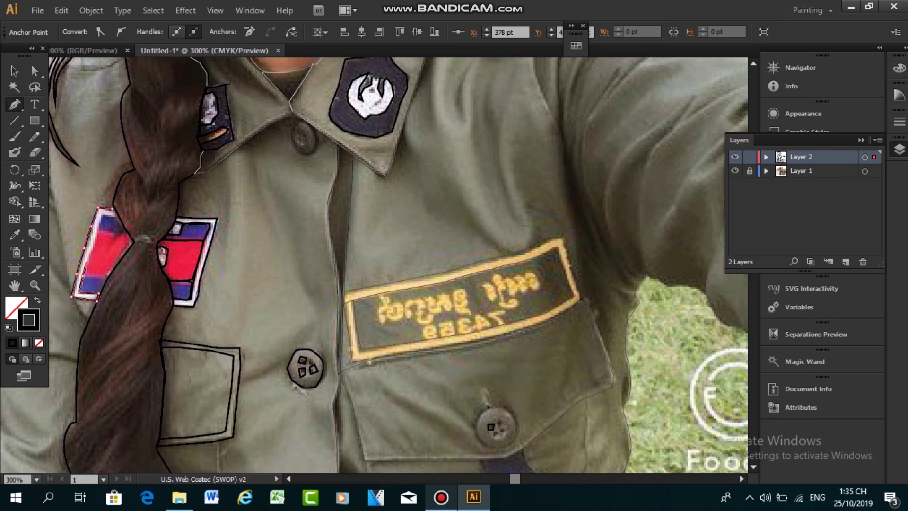
left_click(98, 208)
left_click(99, 219, "ctrl")
left_click(118, 217)
key("v")
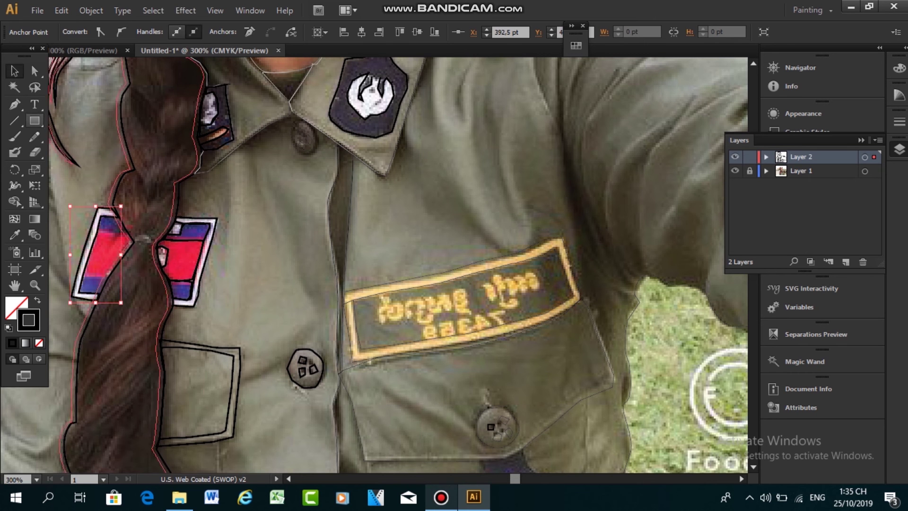
key("ctrl+shift+a")
key("p")
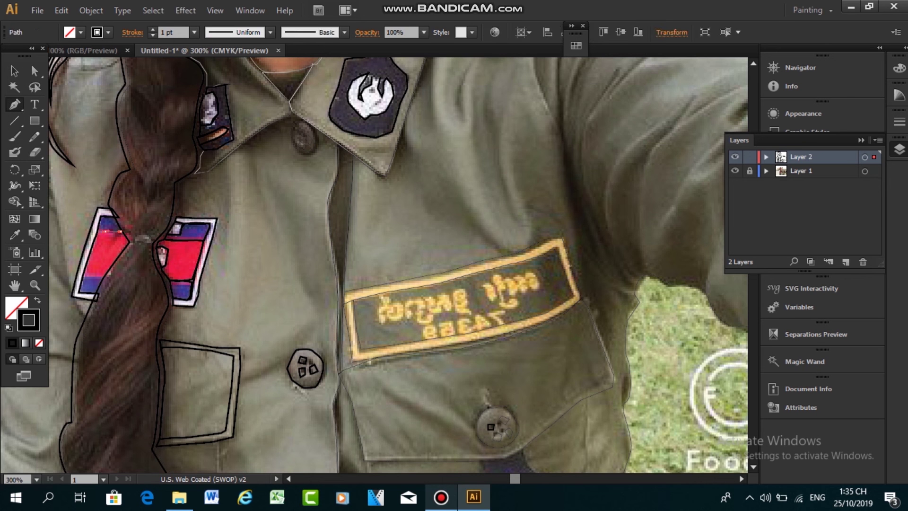
Begin an outline on the flag's top blue stripe, then undo it
left_click(103, 231)
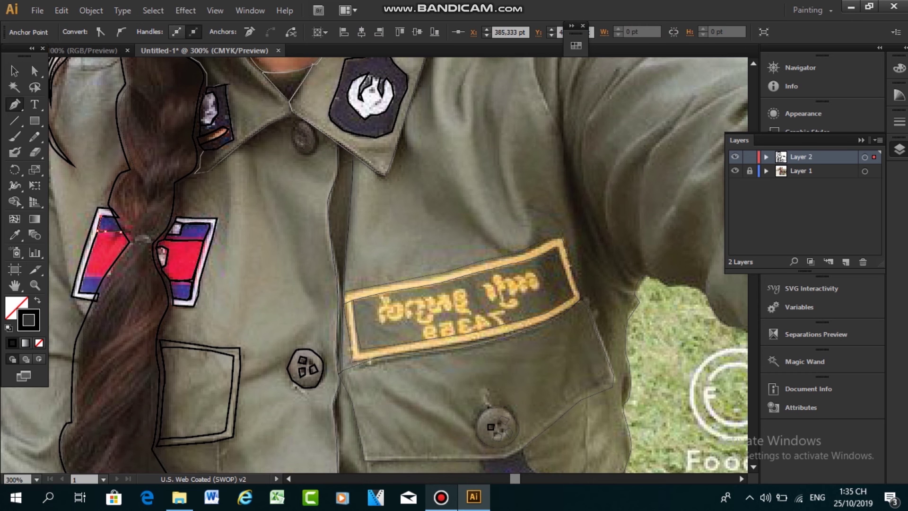
left_click(101, 216)
key("v")
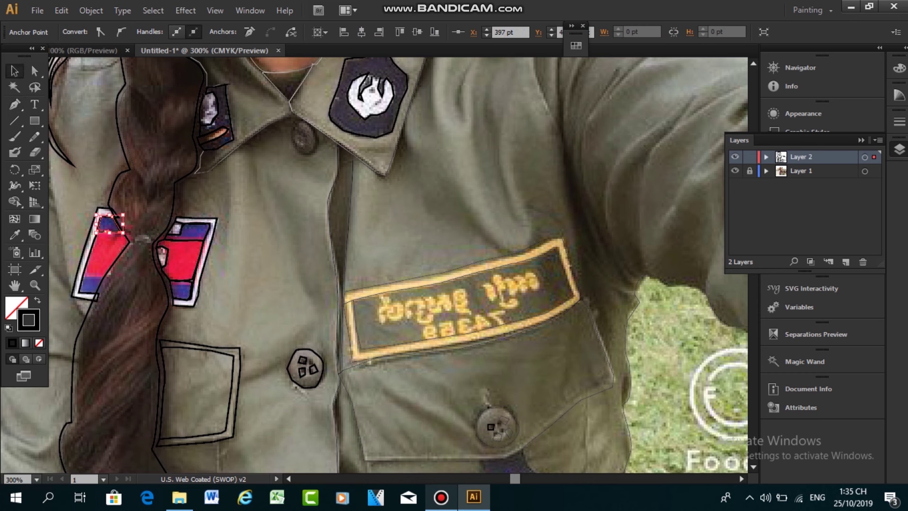
key("ctrl+shift+a")
key("p")
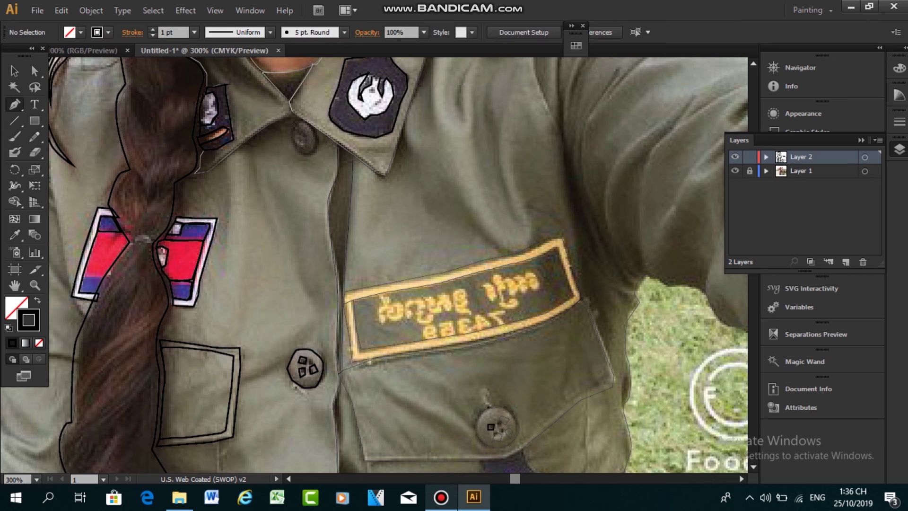
key("ctrl+z")
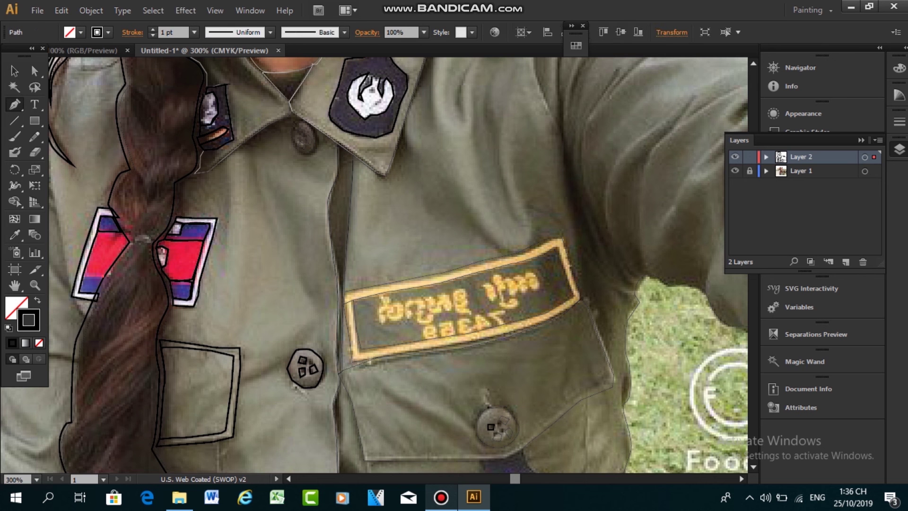
Trace a closed outline around the flag's bottom blue stripe
left_click(83, 276)
left_click(88, 255)
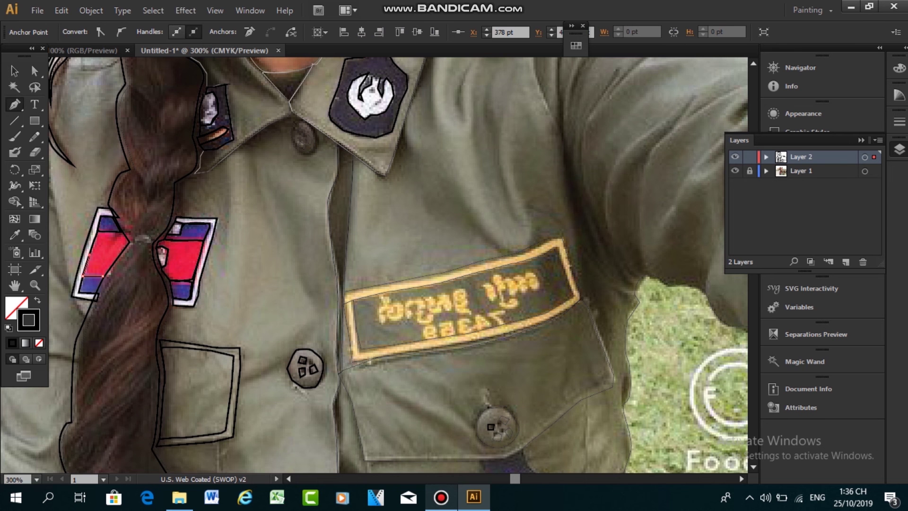
left_click(99, 231)
left_click(129, 241)
left_click(123, 251)
left_click(118, 258)
left_click(111, 270)
left_click(93, 279)
left_click(96, 292)
left_click(79, 276)
key("v")
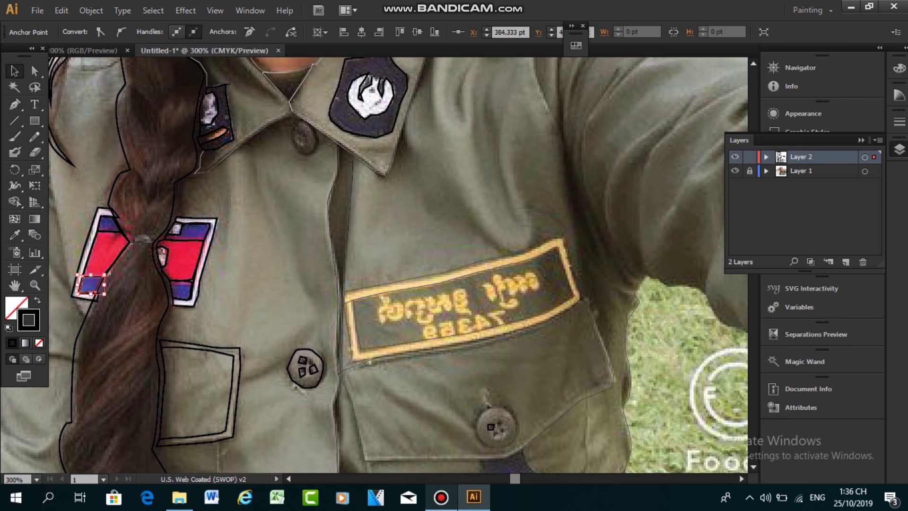
Pan to the left sleeve and start tracing the chevron patch, undoing a misplaced point
scroll(375, 265, "left", 3)
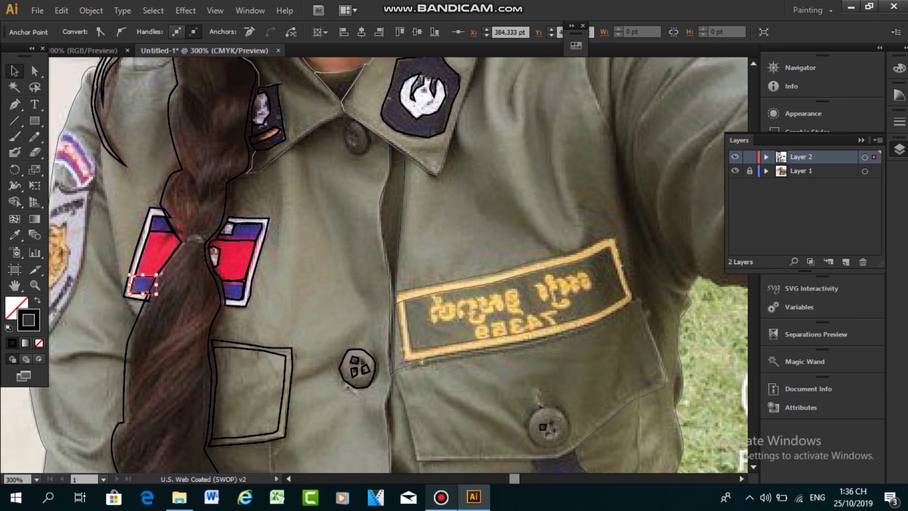
scroll(374, 265, "left", 2)
scroll(374, 265, "left", 10)
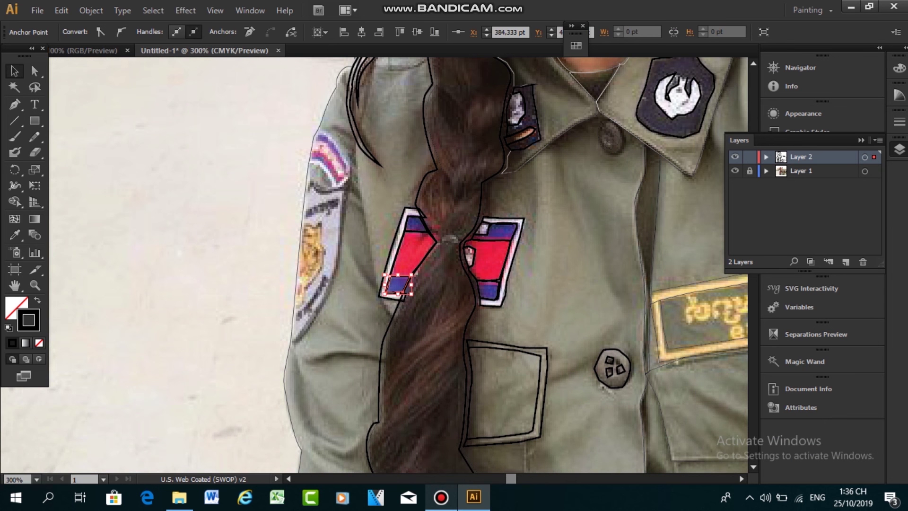
key("p")
key("ctrl+shift+a")
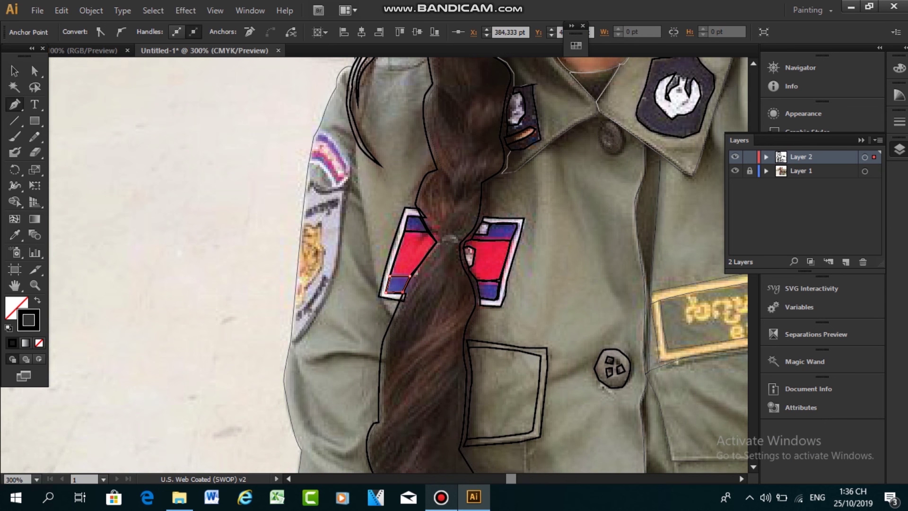
key("ctrl+shift+a")
left_click(320, 128)
left_click(349, 158)
key("ctrl")
key("ctrl+z")
key("ctrl+shift+a")
Close the chevron outline and nudge its top-left anchor downward
left_click(349, 153)
left_click(334, 188)
left_click(314, 162)
left_click(310, 159)
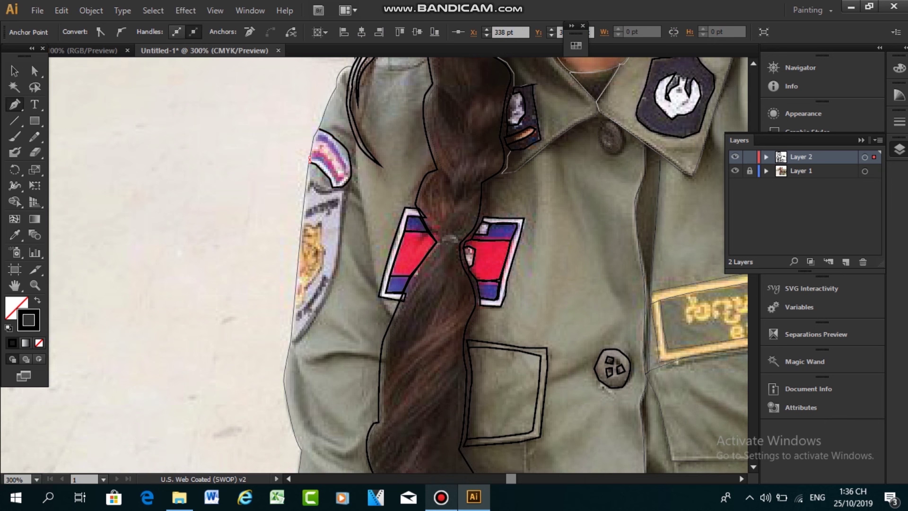
left_click(317, 160)
left_click(331, 187)
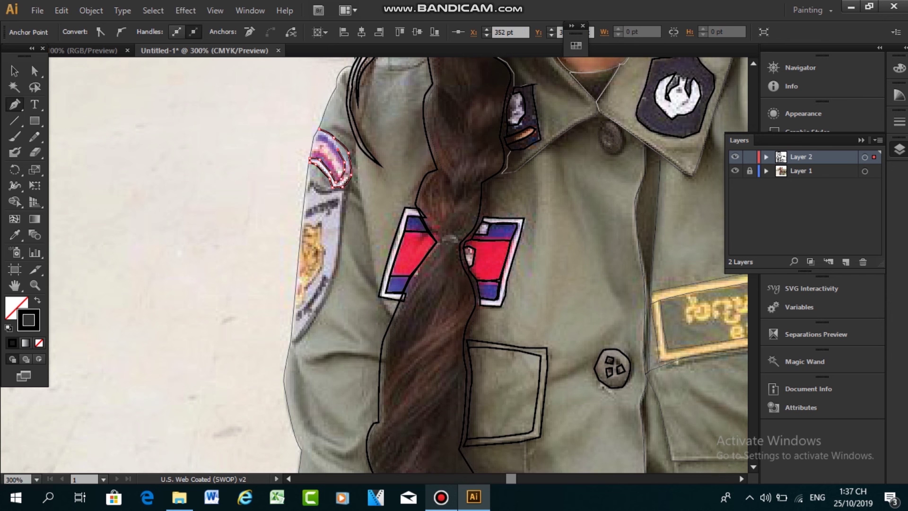
left_click_drag(319, 129, 318, 136)
key("Escape")
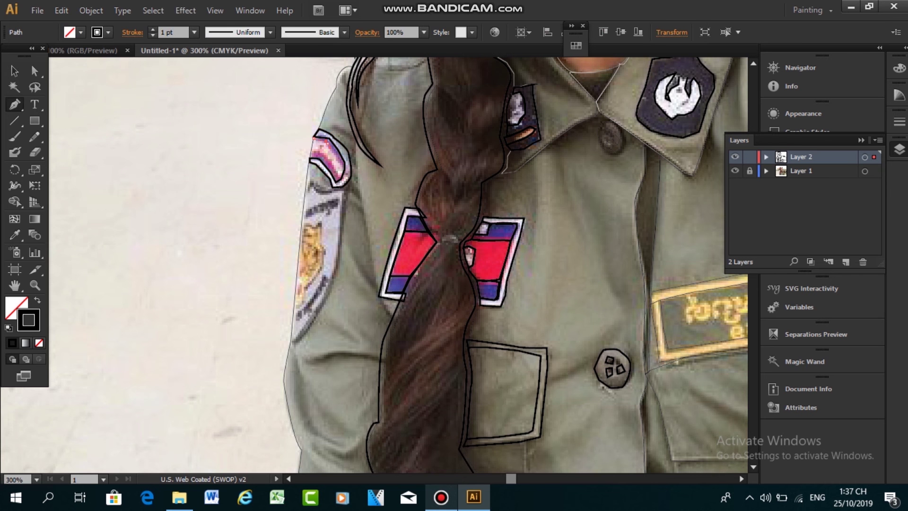
Outline the stripe inside the chevron with a closed path
left_click(315, 138)
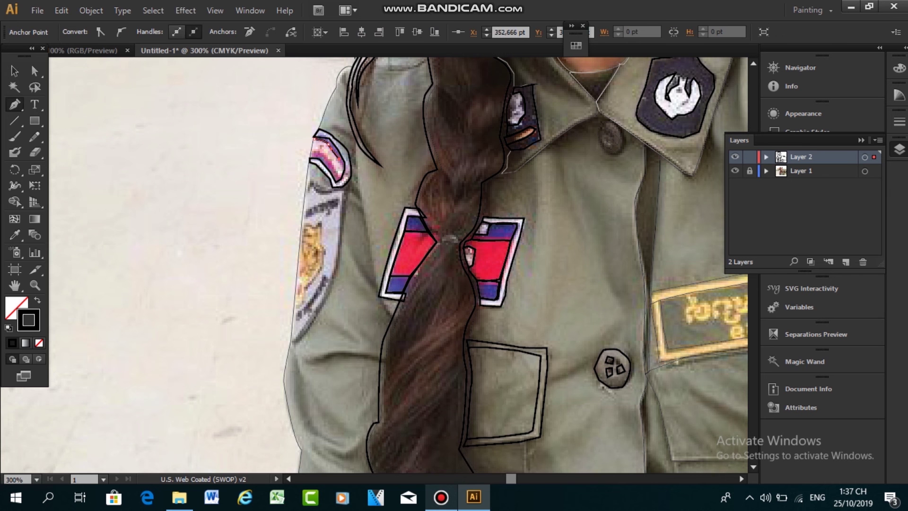
left_click(343, 167)
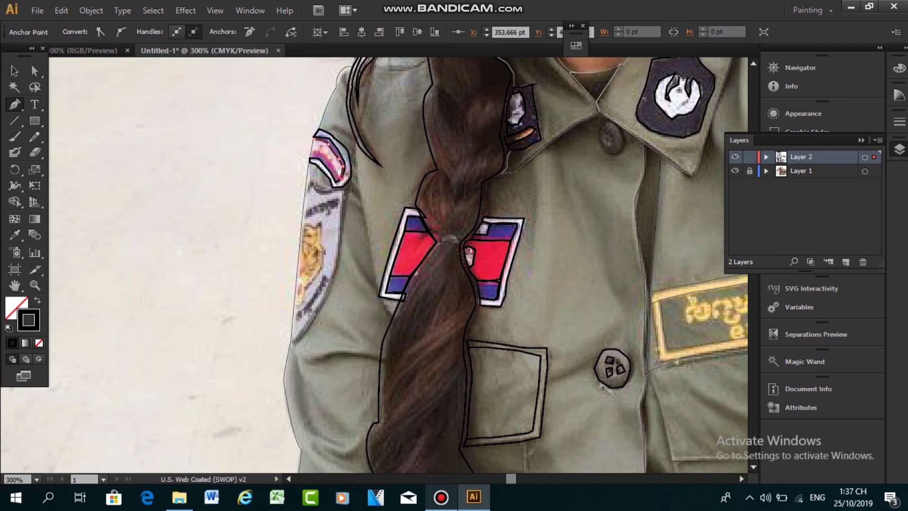
left_click(337, 166)
left_click(324, 155)
left_click(314, 137)
Start an outline below the chevron, then delete the stray path
key("v")
key("ctrl+shift+a")
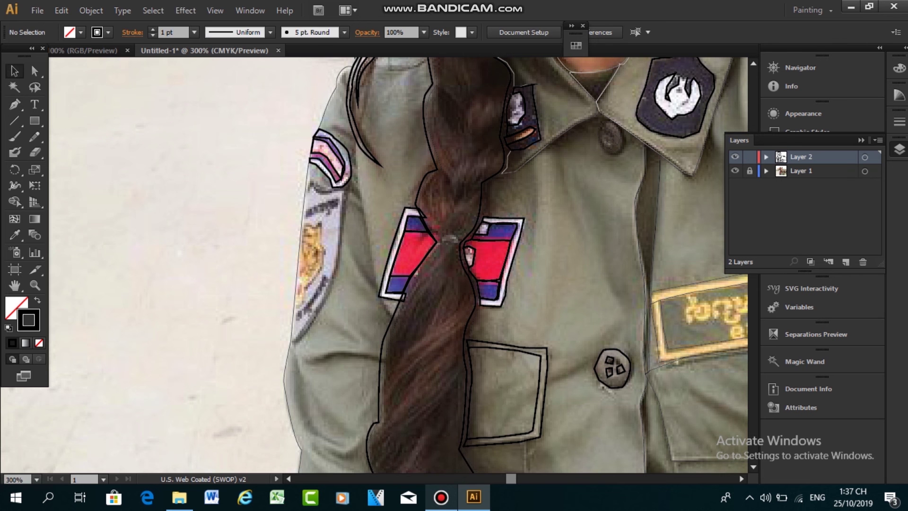
key("p")
left_click(307, 181)
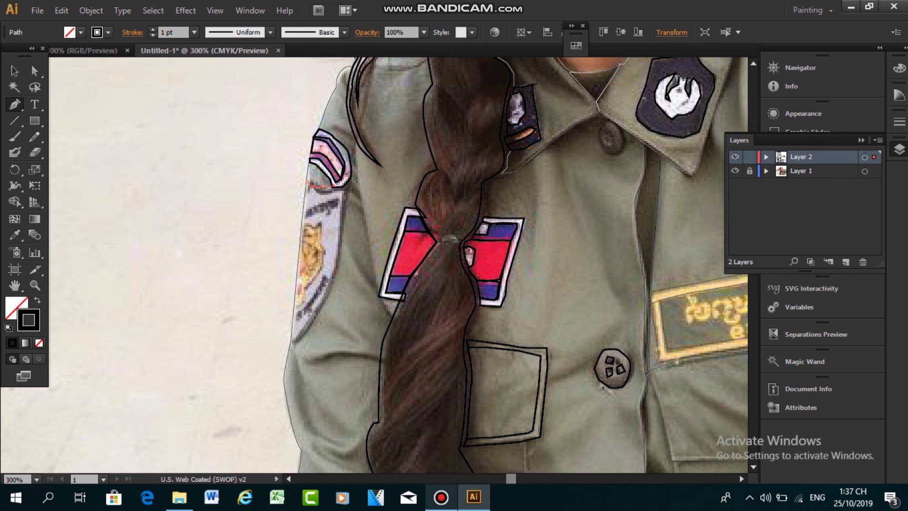
left_click(334, 185)
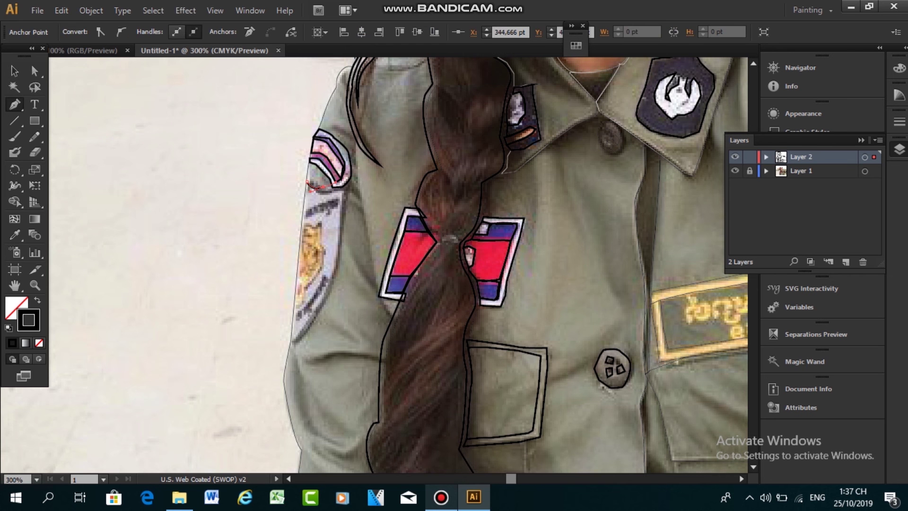
left_click(312, 189)
key("Delete")
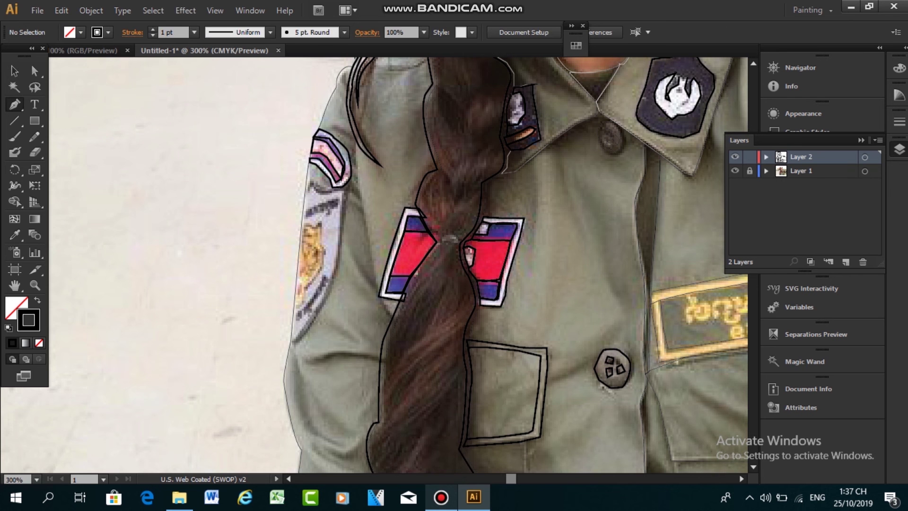
Trace a closed outline of the chevron's lower band and deselect it
left_click(307, 182)
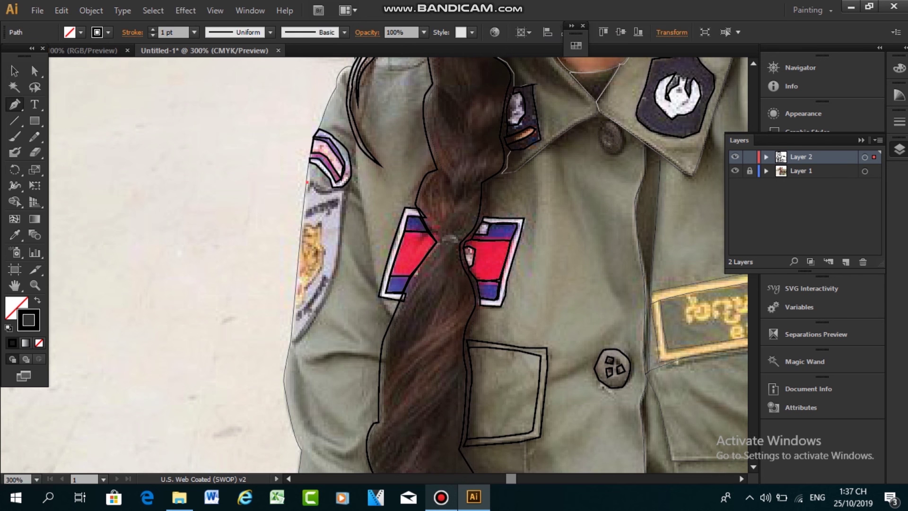
left_click(318, 187)
left_click(327, 189)
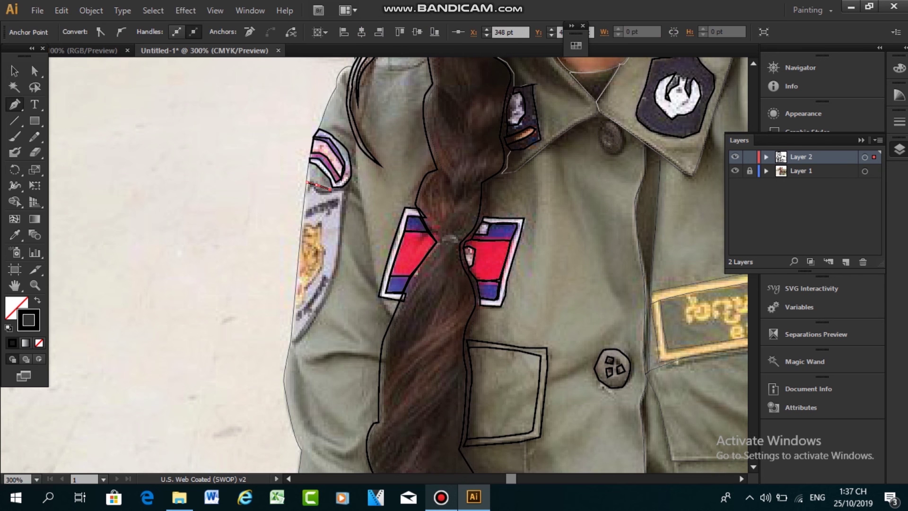
left_click(323, 172)
left_click(307, 182)
key("v")
key("ctrl+shift+a")
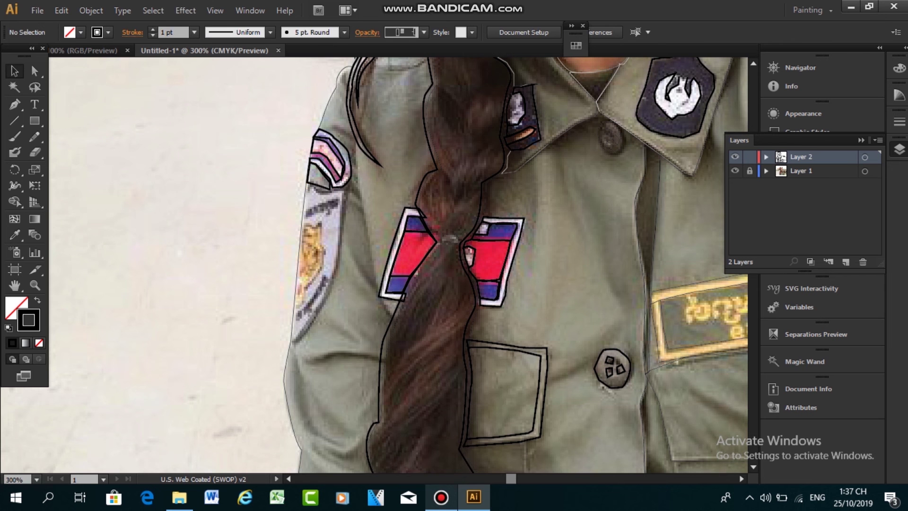
key("n")
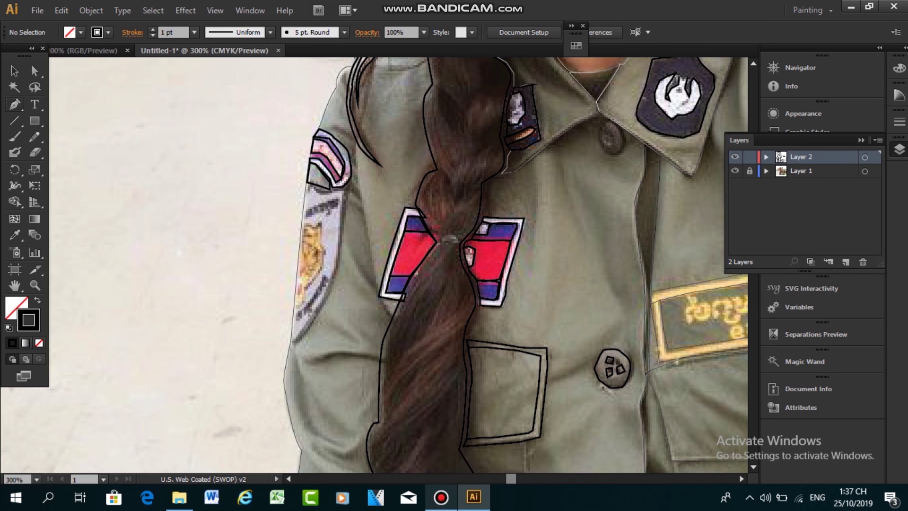
key("p")
key("ctrl+z")
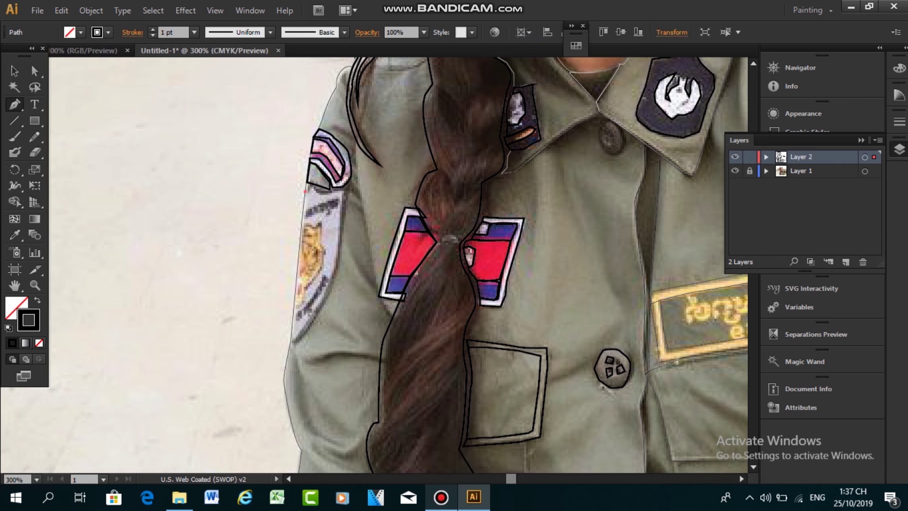
Trace across the top of the shield patch and down its right edge
left_click(306, 185)
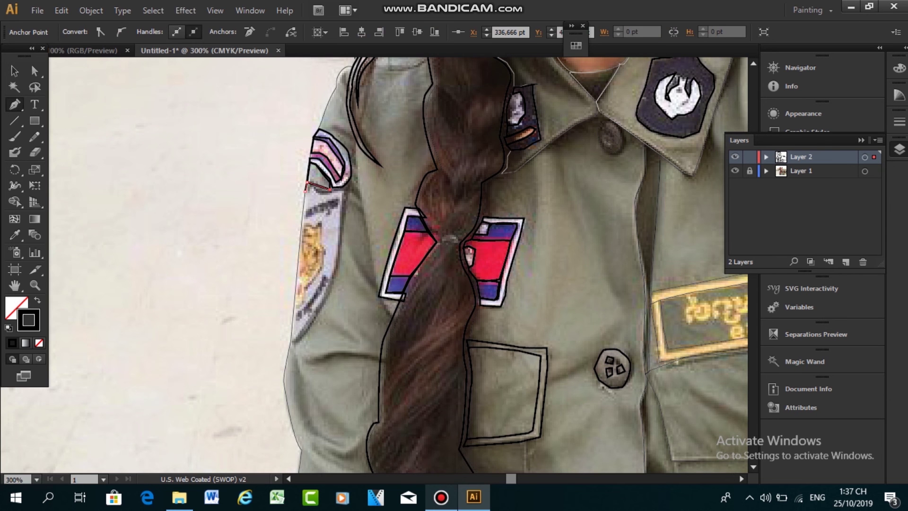
left_click(330, 190)
left_click(348, 187)
left_click(346, 212)
left_click(345, 230)
key("ctrl+z")
Complete the shield patch outline with a curved point on its right edge
left_click(334, 283)
left_click(307, 329)
left_click(297, 341)
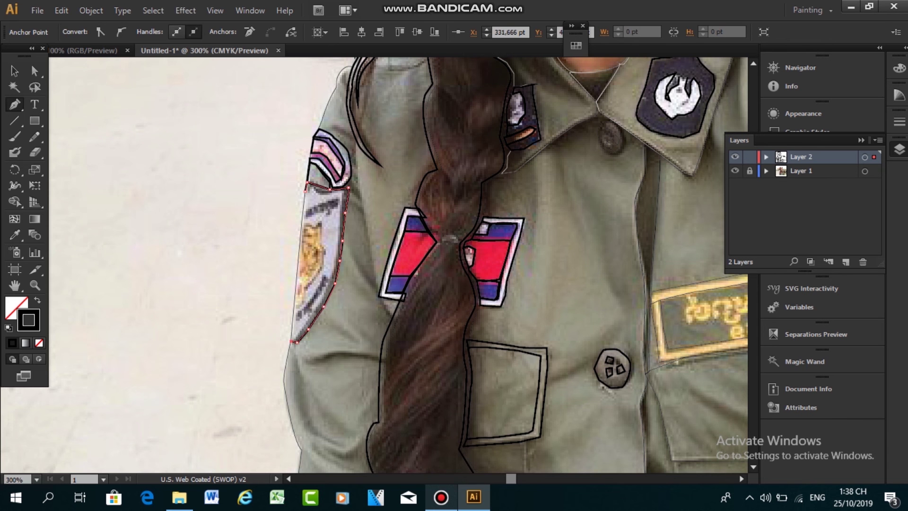
left_click(305, 186)
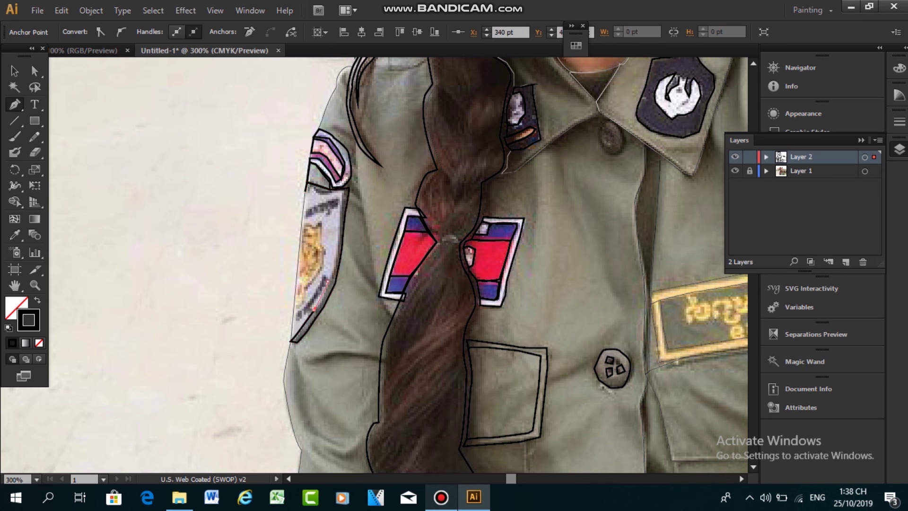
left_click_drag(337, 255, 333, 234)
left_click(345, 213)
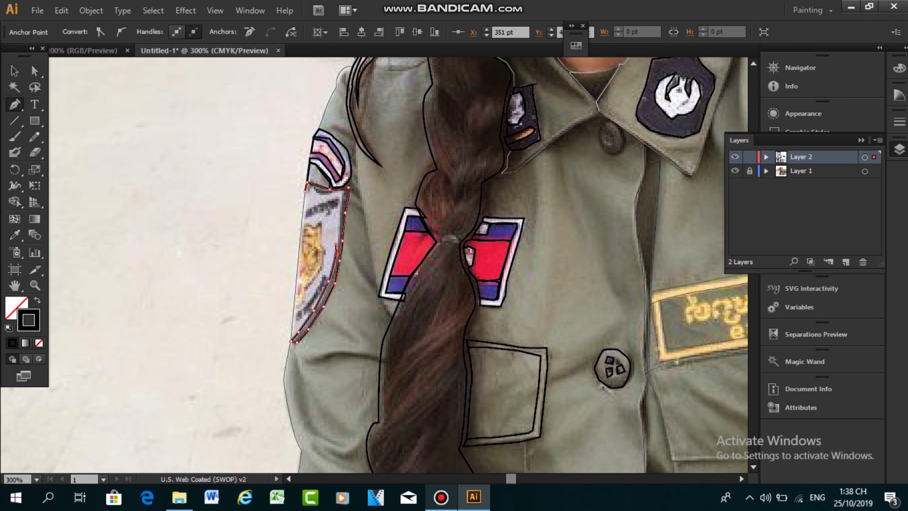
left_click(341, 197)
key("Escape")
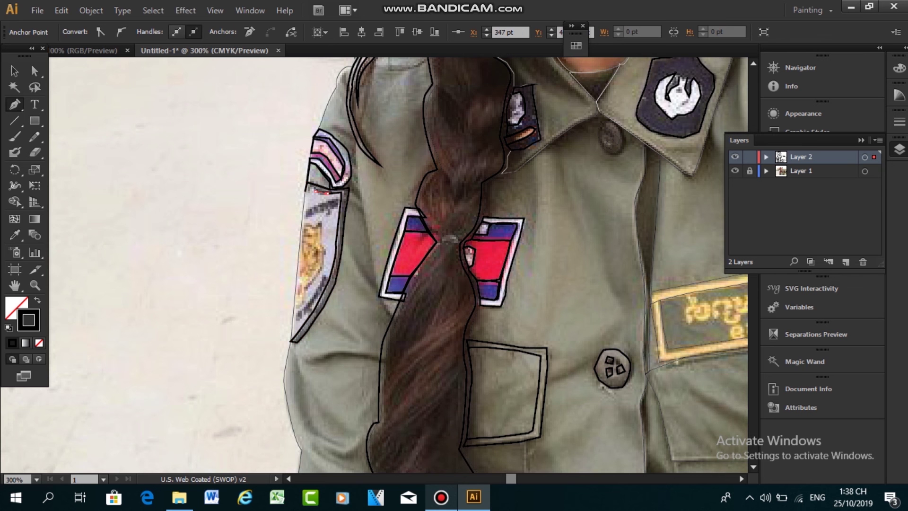
Deselect the sleeve patch path using the selection tools
left_click(306, 181)
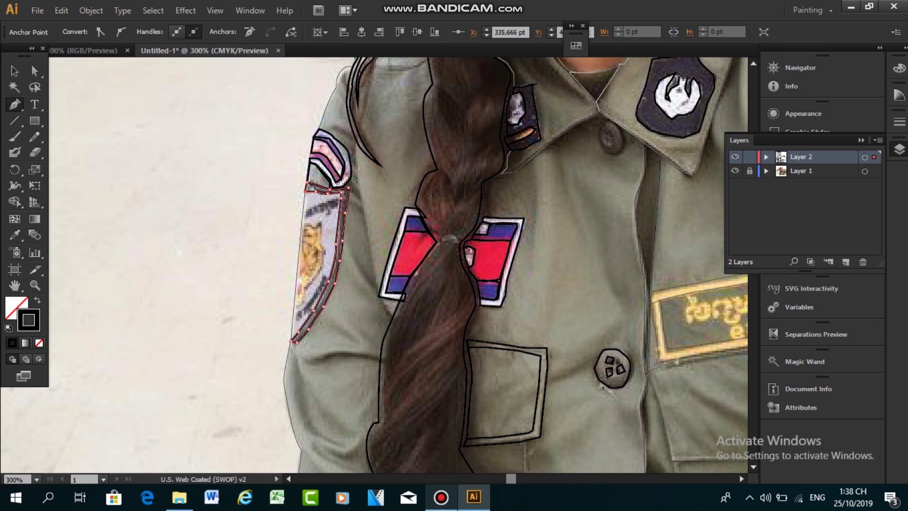
left_click(15, 71)
left_click(14, 121)
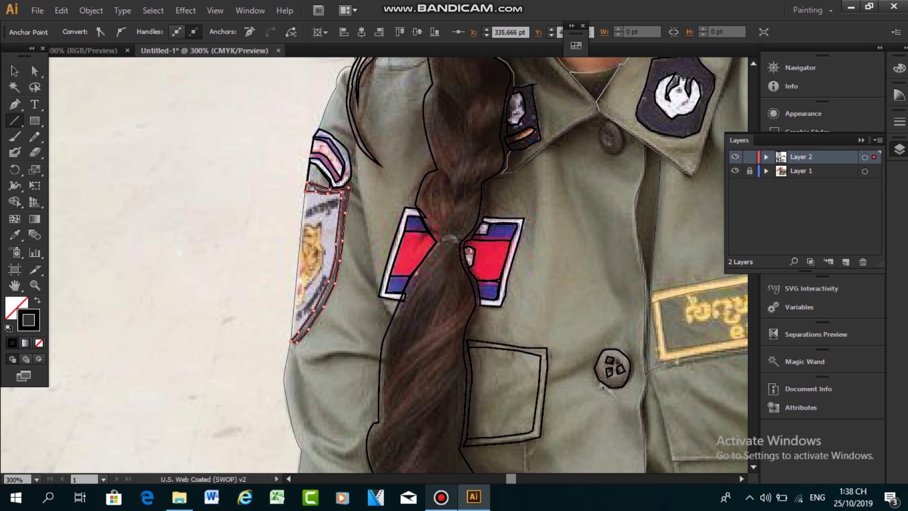
left_click(34, 71)
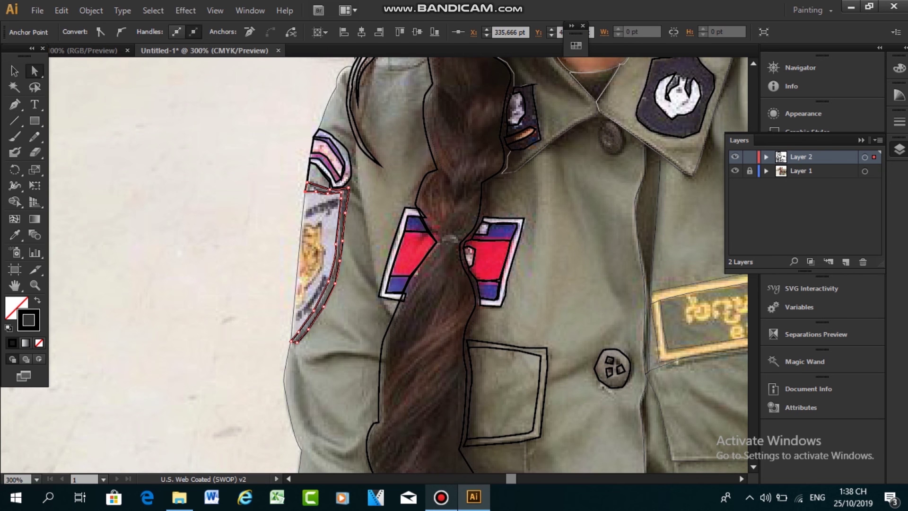
left_click(165, 236)
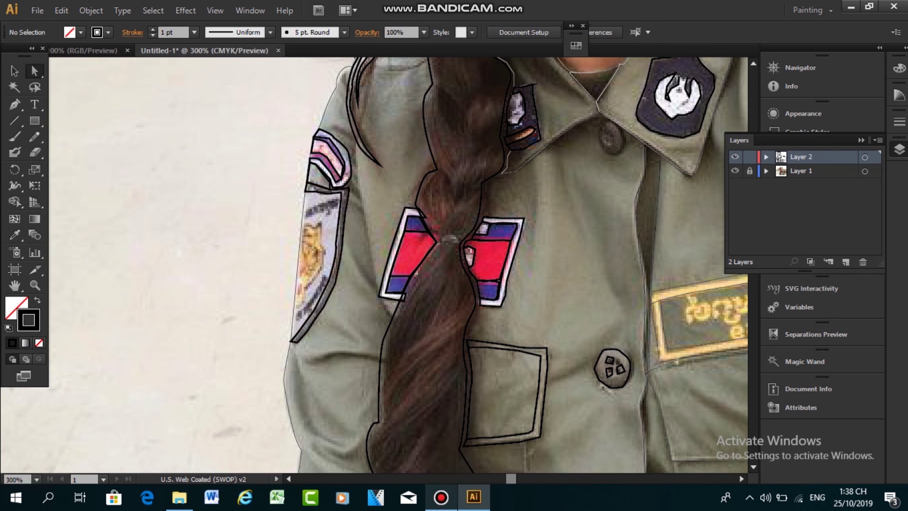
Trace a closed band shape across the top of the sleeve patch, then deselect it
left_click(14, 104)
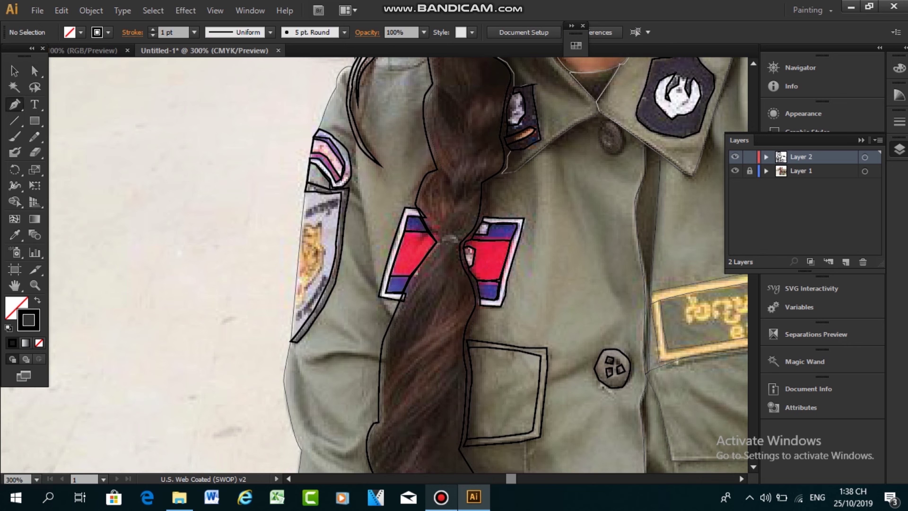
left_click_drag(303, 209, 337, 199)
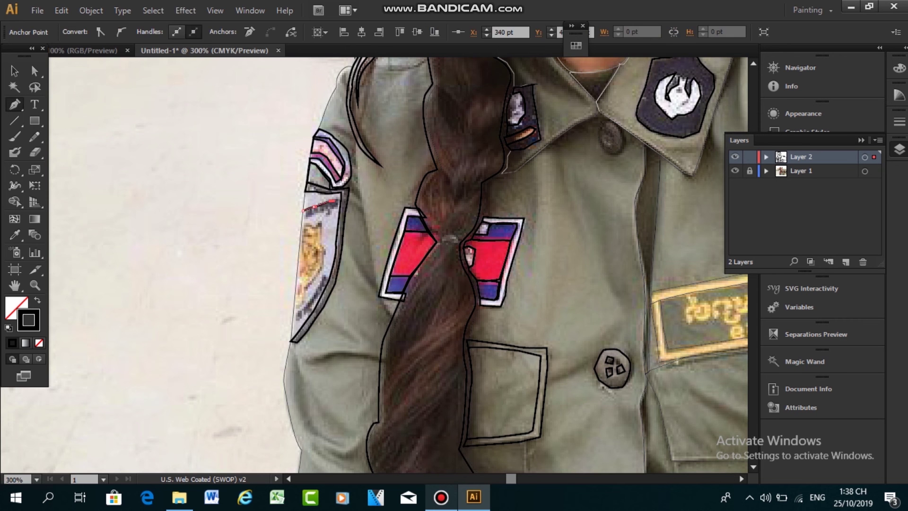
left_click(341, 192)
key("ctrl+z")
left_click(330, 193)
left_click(304, 192)
left_click(303, 210)
key("v")
key("ctrl+shift+a")
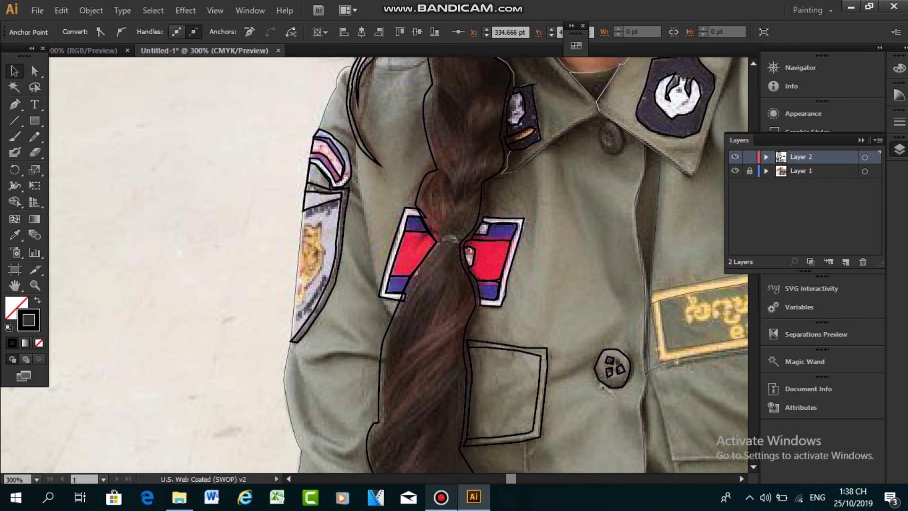
Trace a second closed band just below the first, then deselect it
key("p")
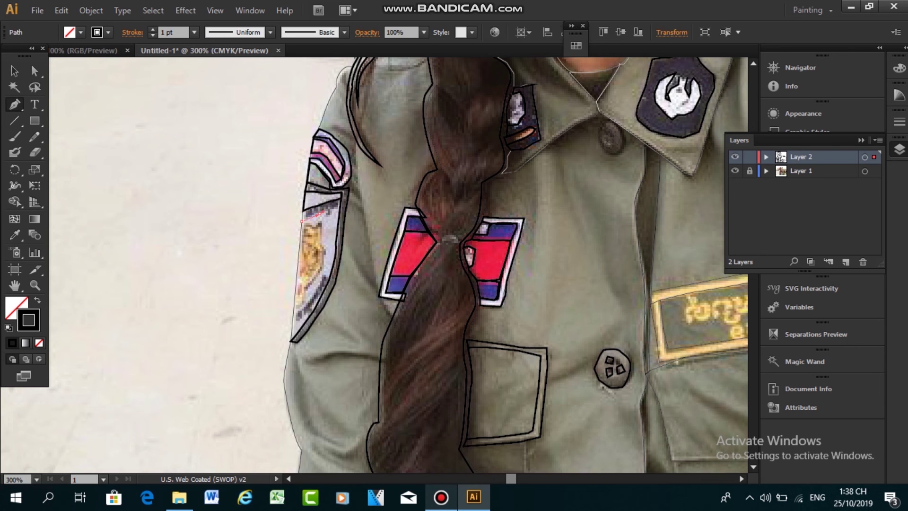
left_click(301, 221)
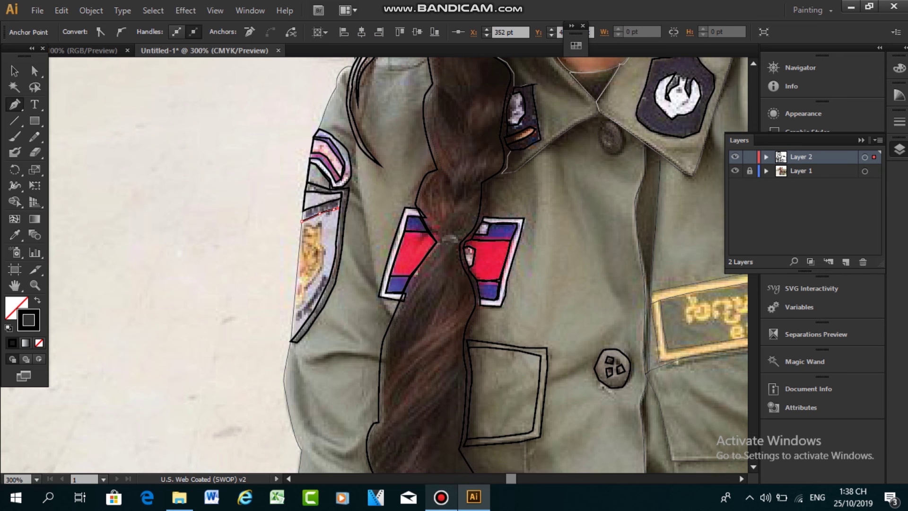
left_click(338, 208)
left_click(336, 208)
left_click(302, 210)
left_click(14, 71)
key("ctrl+shift+a")
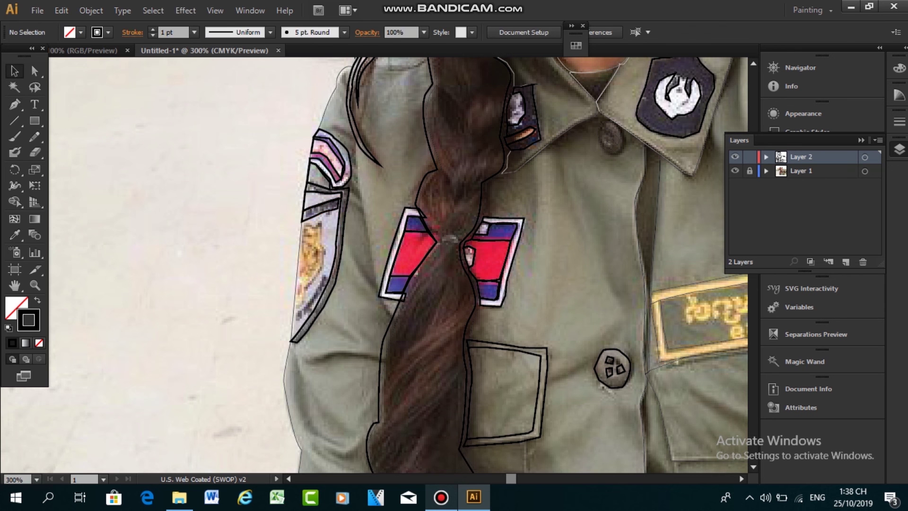
left_click(14, 104)
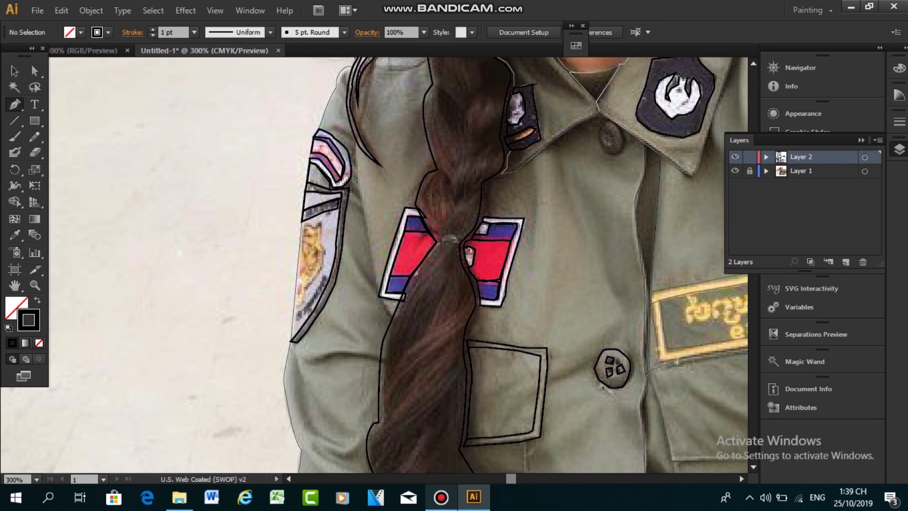
Trace the patch's inner border down the right side to its bottom tip, then deselect
left_click(302, 221)
left_click(335, 208)
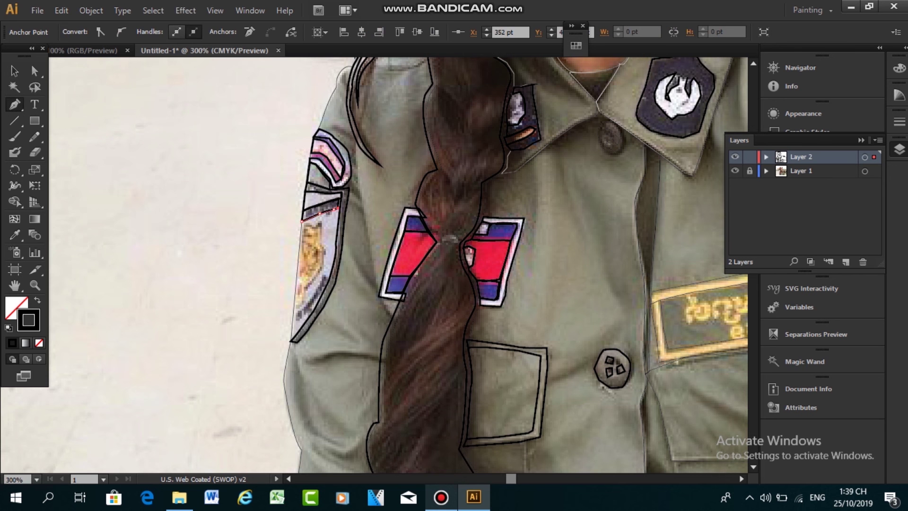
left_click(335, 227)
left_click(335, 244)
left_click(326, 274)
left_click(319, 286)
left_click(308, 293, "ctrl")
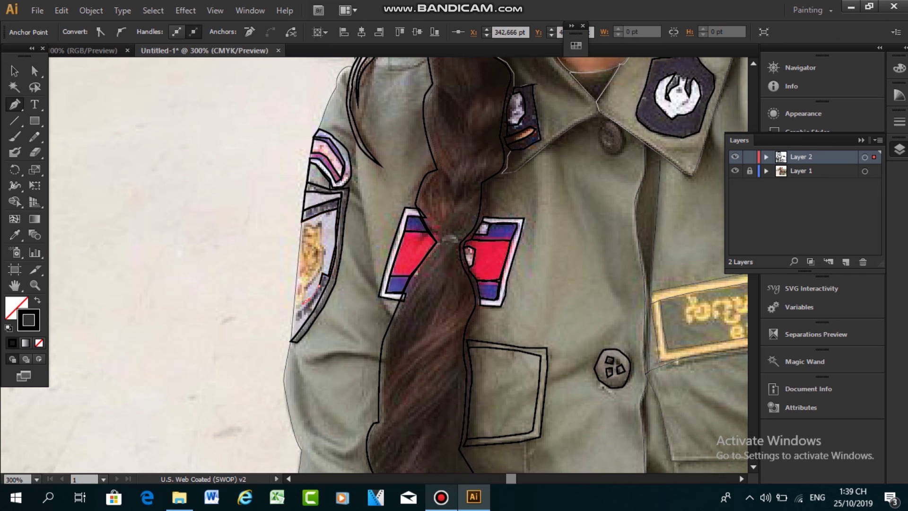
left_click(294, 312)
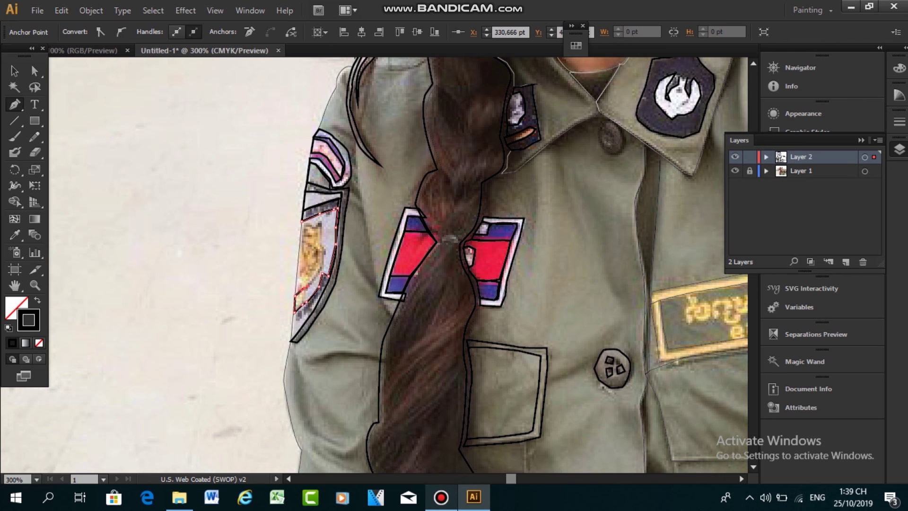
left_click(322, 255, "ctrl")
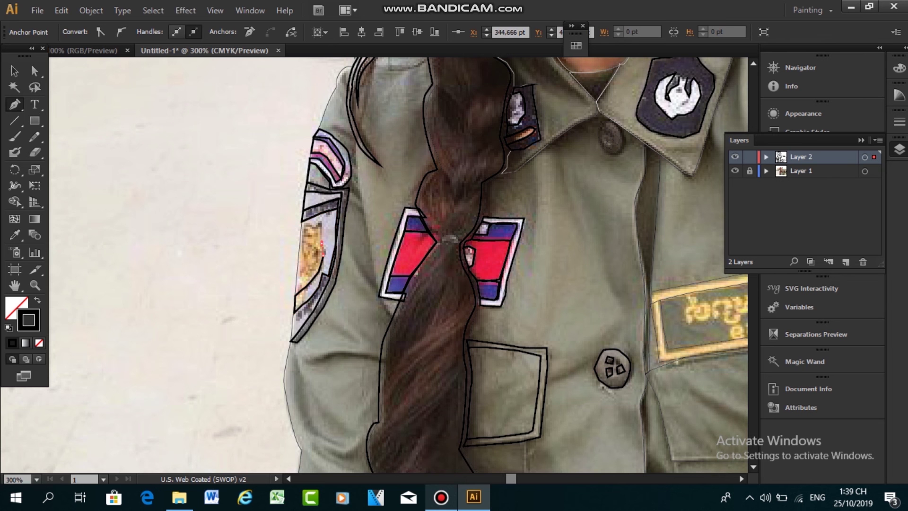
left_click(320, 232, "ctrl")
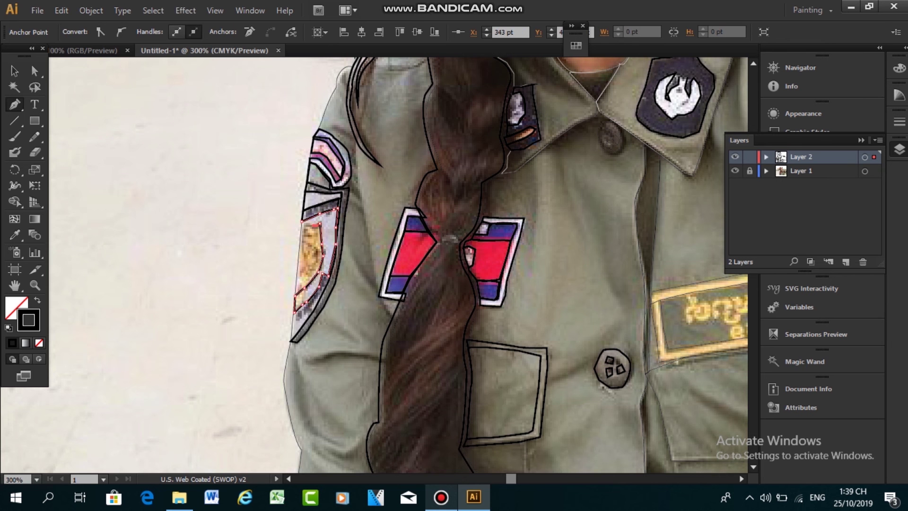
left_click(311, 226)
key("v")
key("ctrl+shift+a")
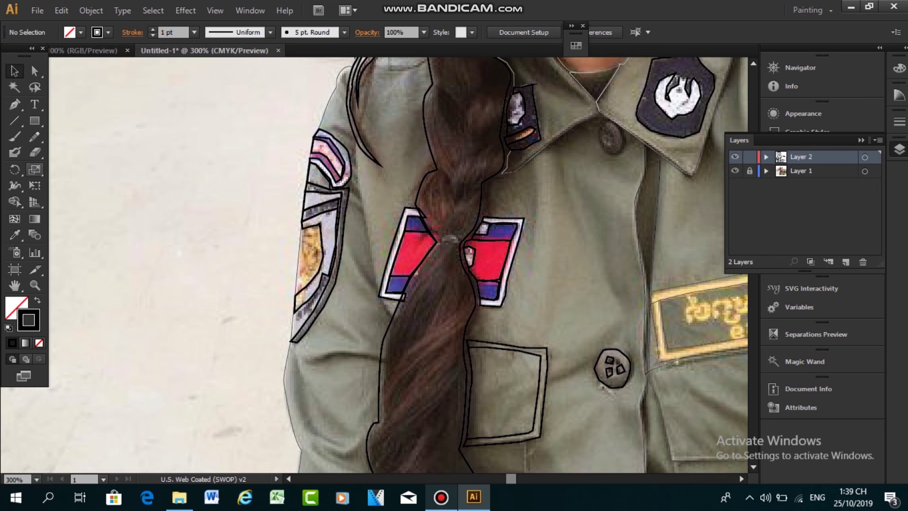
Trace the small lower inner border shape and the stripe line down the patch's side
left_click(15, 104)
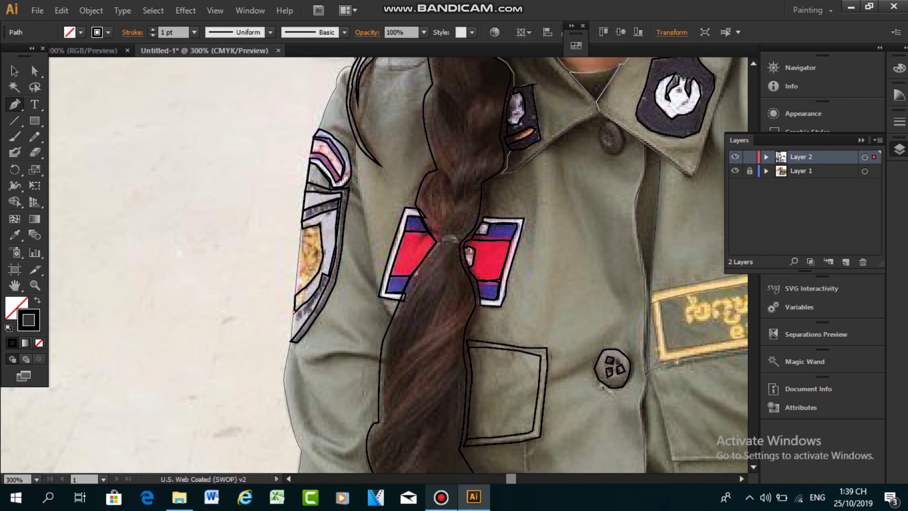
left_click(313, 292)
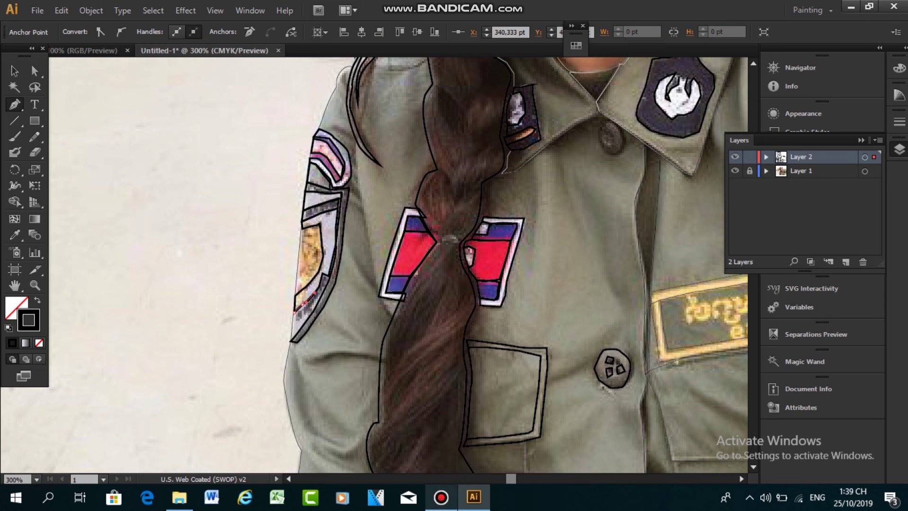
left_click(322, 273)
left_click(326, 274)
left_click(327, 293)
left_click(315, 308)
left_click(326, 274)
left_click(314, 294)
left_click(295, 312)
left_click(291, 339)
Outline the gold emblem in a closed path and deselect it
left_click(302, 228)
left_click(298, 250)
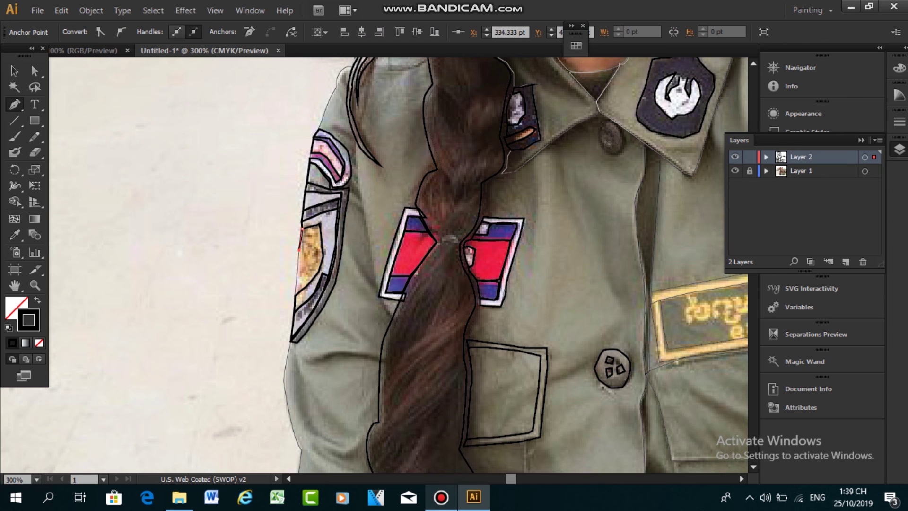
left_click(296, 290)
left_click(315, 273)
left_click(320, 223)
left_click(303, 228)
key("v")
key("ctrl+shift+a")
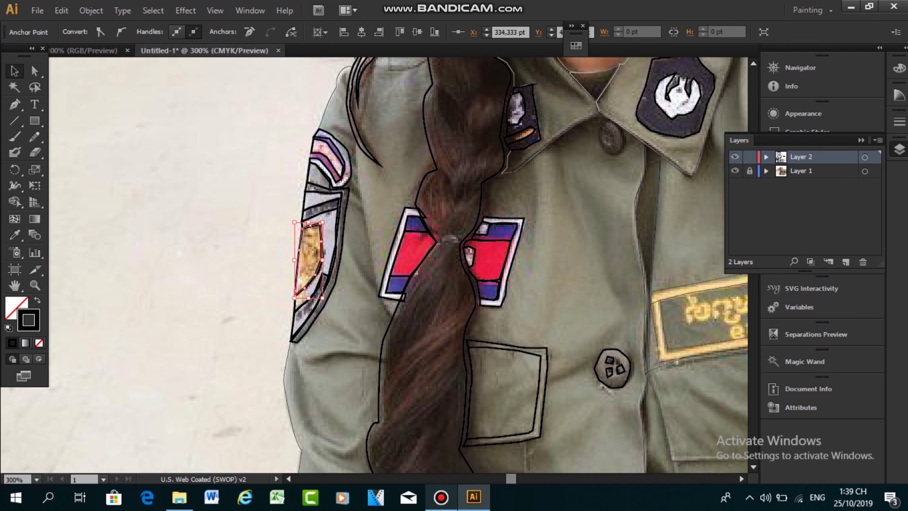
Scroll over to the chest name tag and start a Pen path on its first gold letter
scroll(398, 263, "down", 2)
scroll(399, 262, "down", 1)
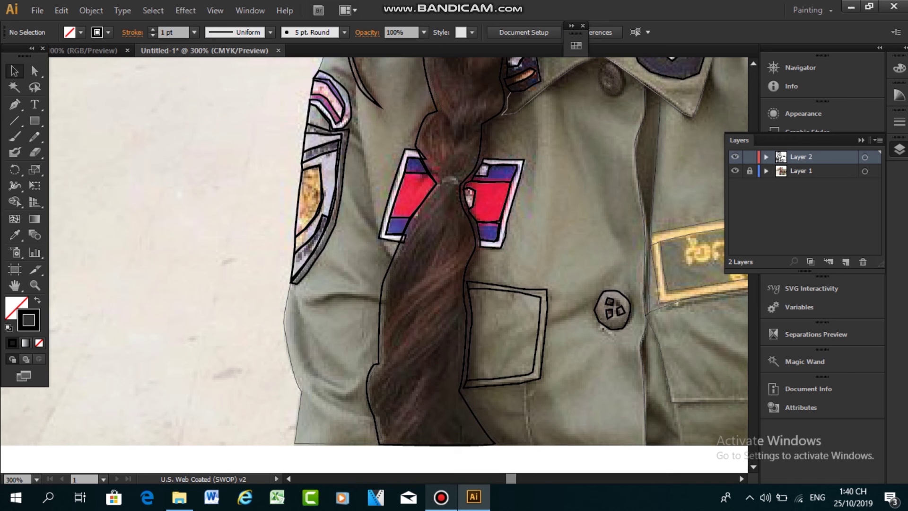
scroll(399, 263, "right", 2)
scroll(398, 263, "right", 5)
scroll(399, 262, "right", 3)
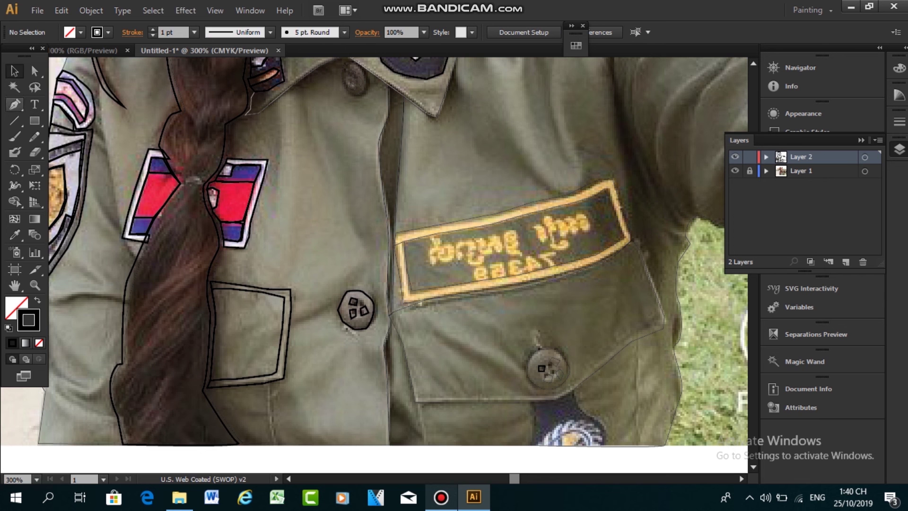
key("p")
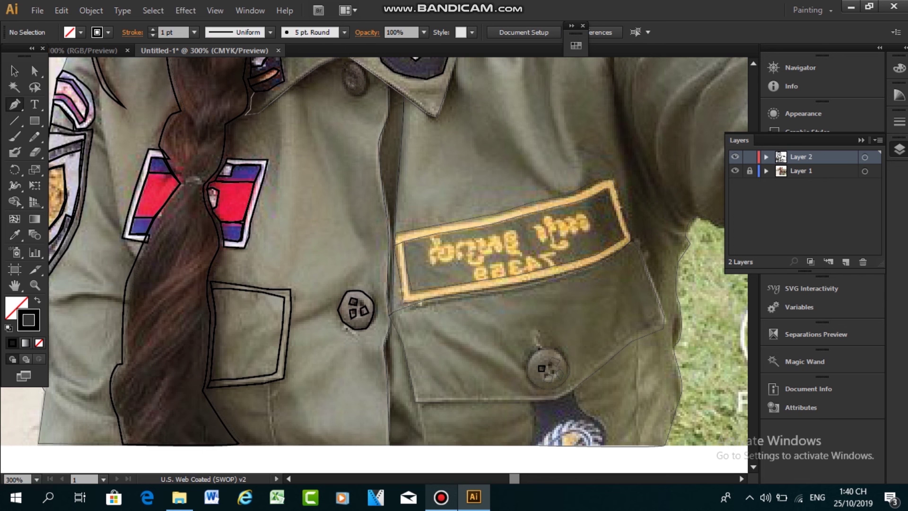
left_click(433, 263)
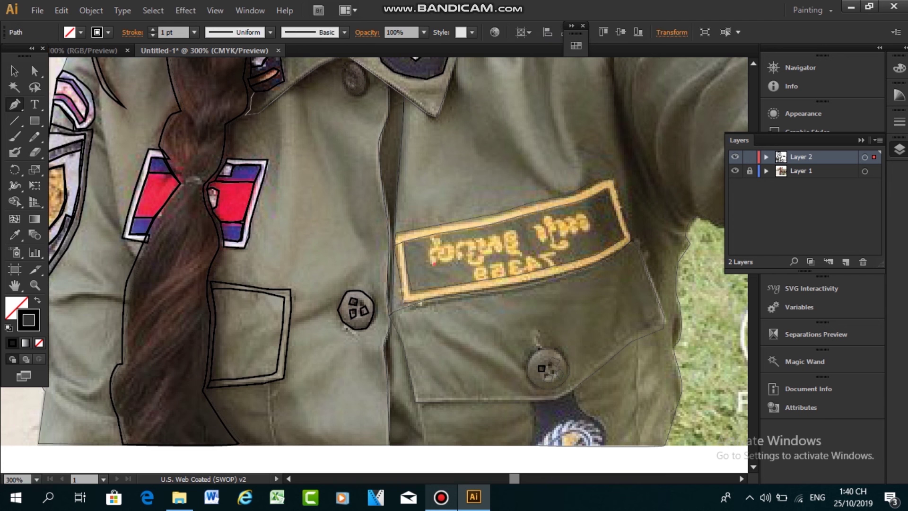
left_click(429, 252)
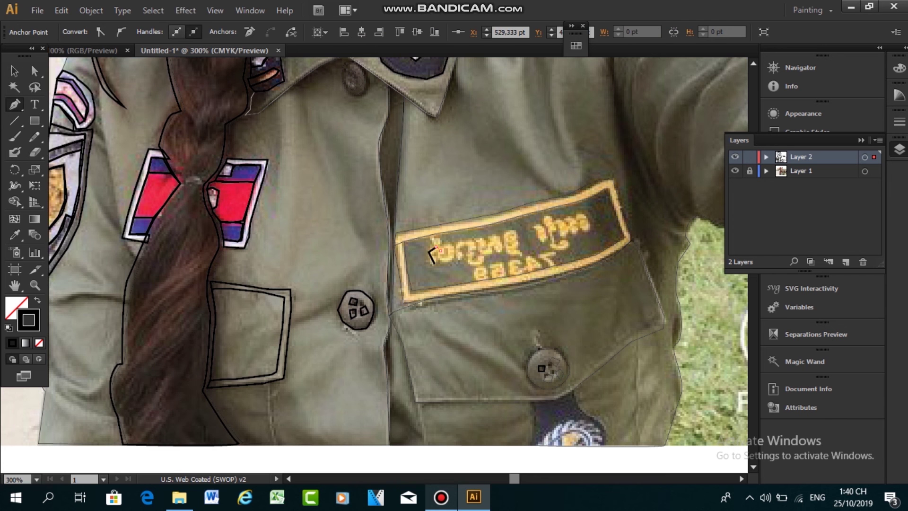
left_click(438, 247)
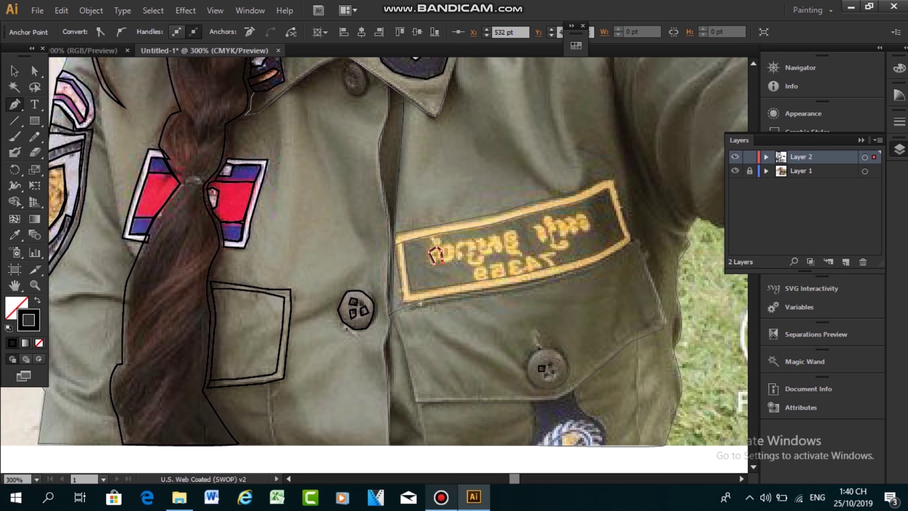
Extend the first attempt at the first name-tag letter's outline, then deselect it
left_click(449, 261)
left_click(454, 247)
left_click(432, 237)
left_click(442, 247)
left_click(447, 252)
key("v")
key("ctrl+shift+a")
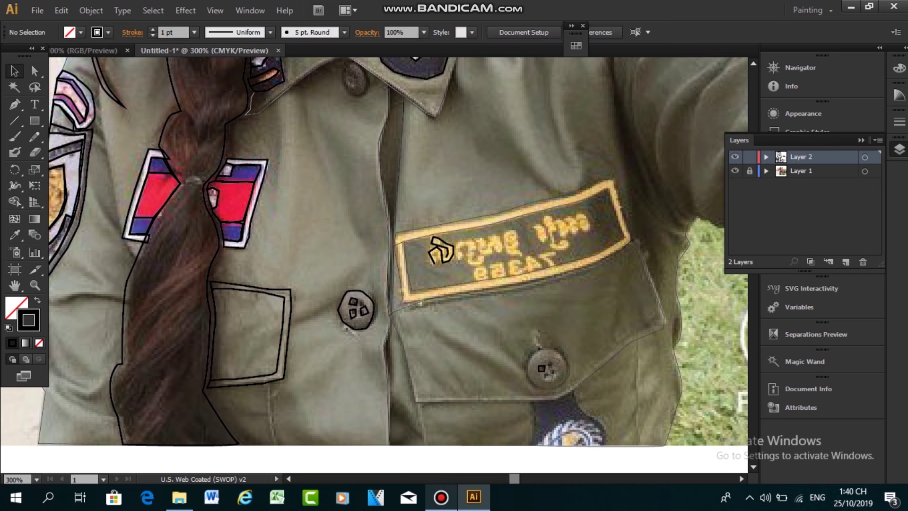
Delete the unsatisfactory first-letter shape and its leftover stray anchor point
left_click(438, 248)
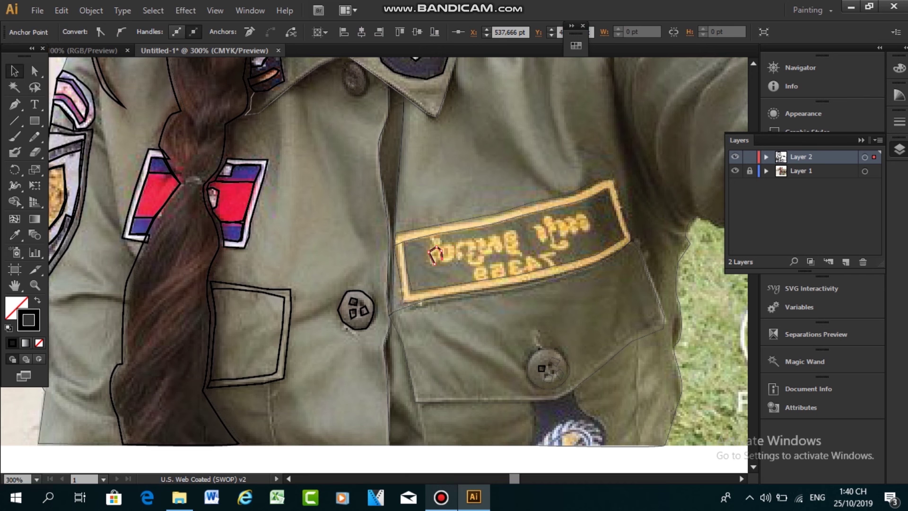
key("Delete")
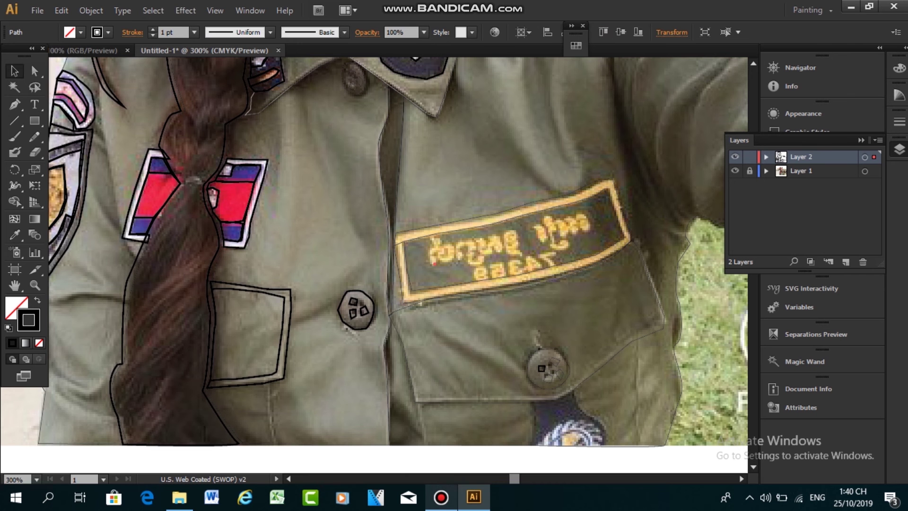
key("Delete")
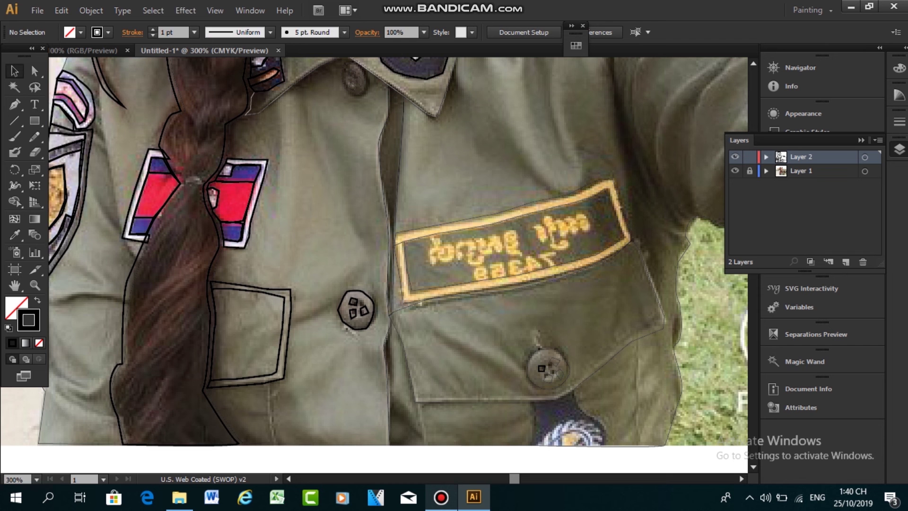
Redraw the first name-tag letter as a fresh closed outline with the Pen tool
left_click(14, 104)
left_click(431, 263)
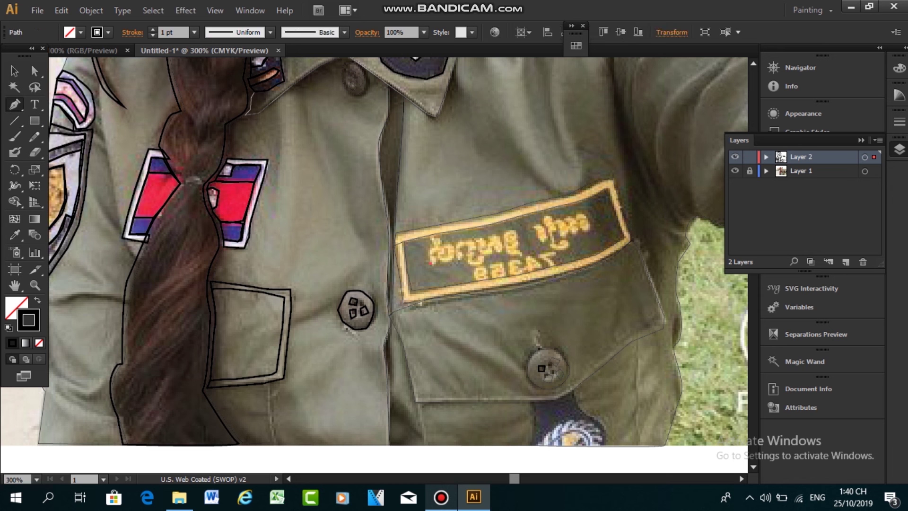
left_click_drag(433, 250, 440, 247)
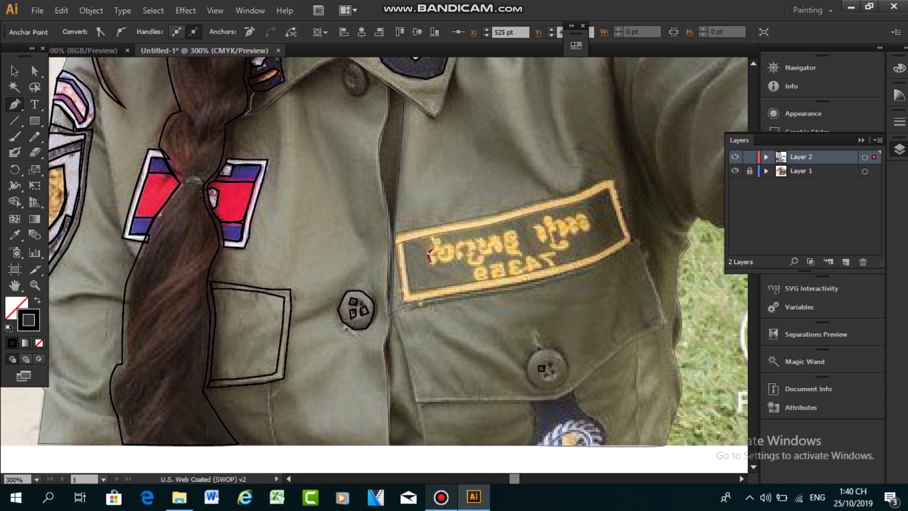
left_click(441, 257)
left_click(441, 245)
left_click(432, 237)
left_click(443, 241)
left_click(453, 250)
left_click(442, 261)
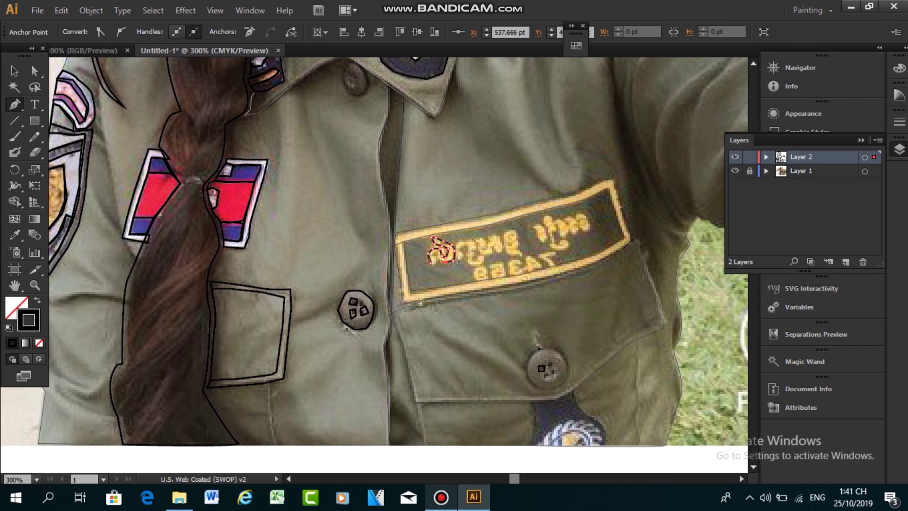
left_click(436, 260)
left_click(432, 260)
left_click(428, 256)
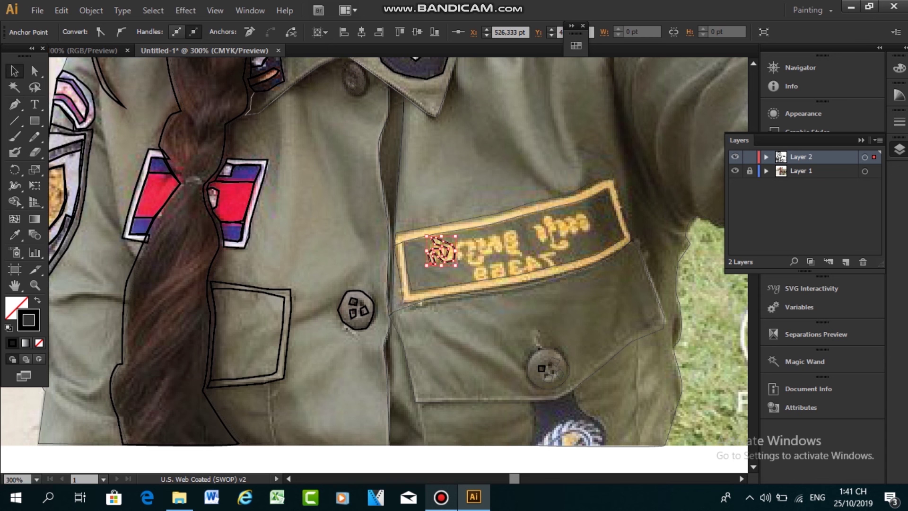
key("ctrl+shift+a")
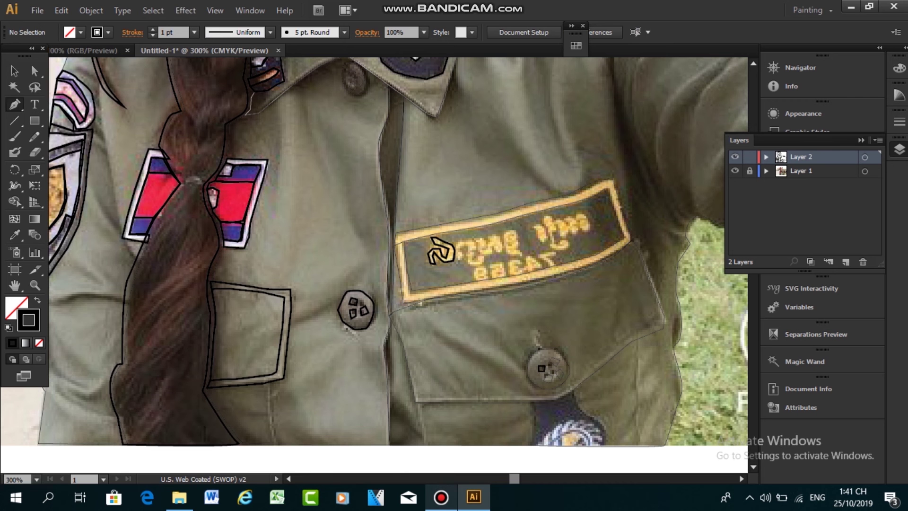
Trace the second name-tag letter as a closed outline and deselect it
left_click(456, 247)
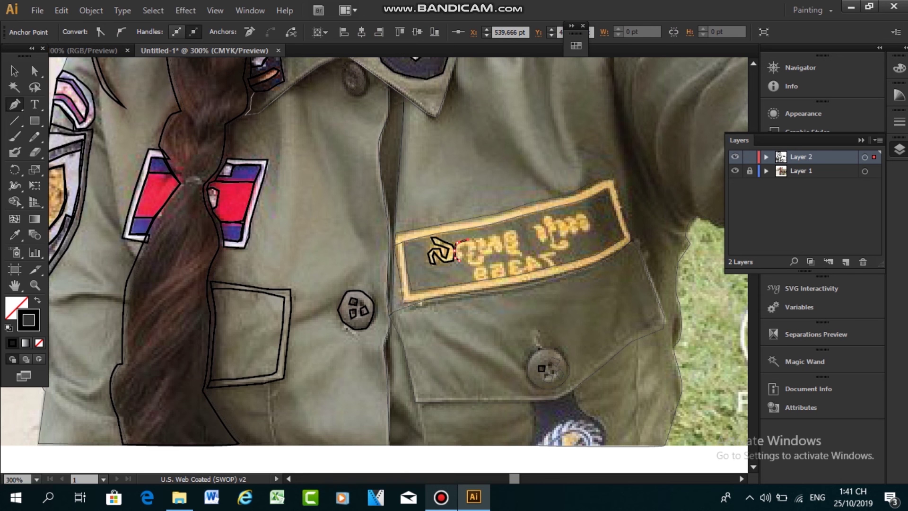
left_click(474, 244)
left_click(475, 261)
left_click(482, 259)
left_click(466, 247)
left_click(459, 247)
key("v")
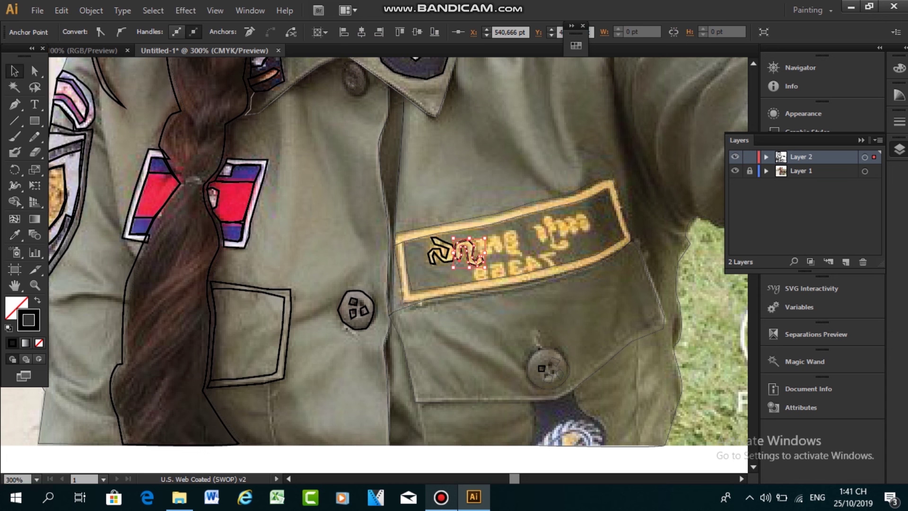
key("ctrl+shift+a")
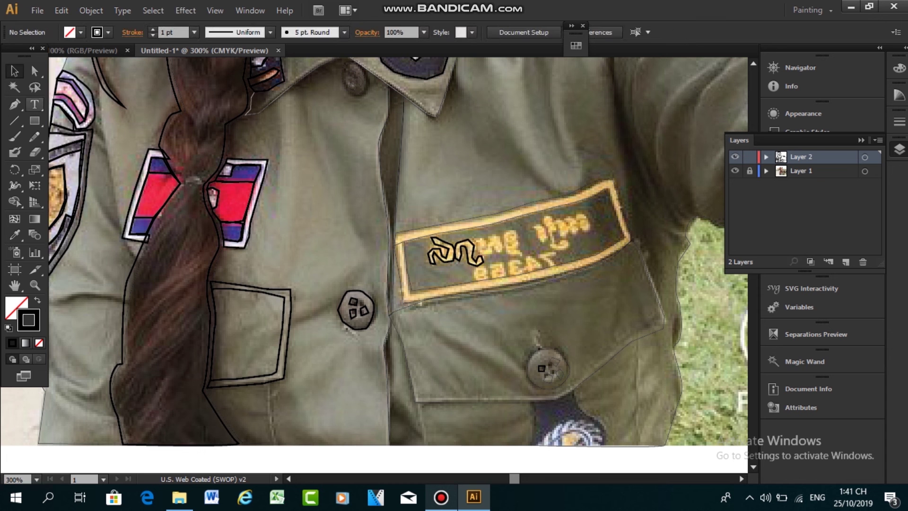
Outline the third letter on the name tape with a zigzag path along its top
key("p")
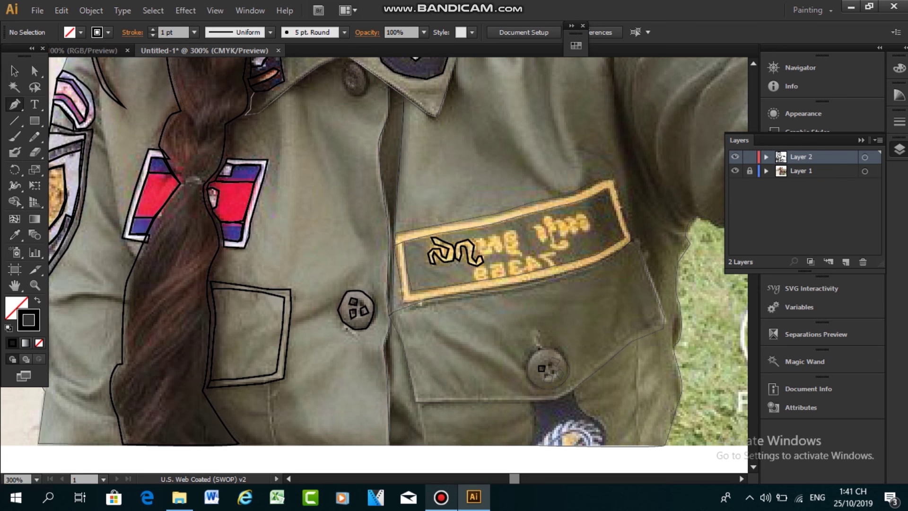
left_click(469, 239)
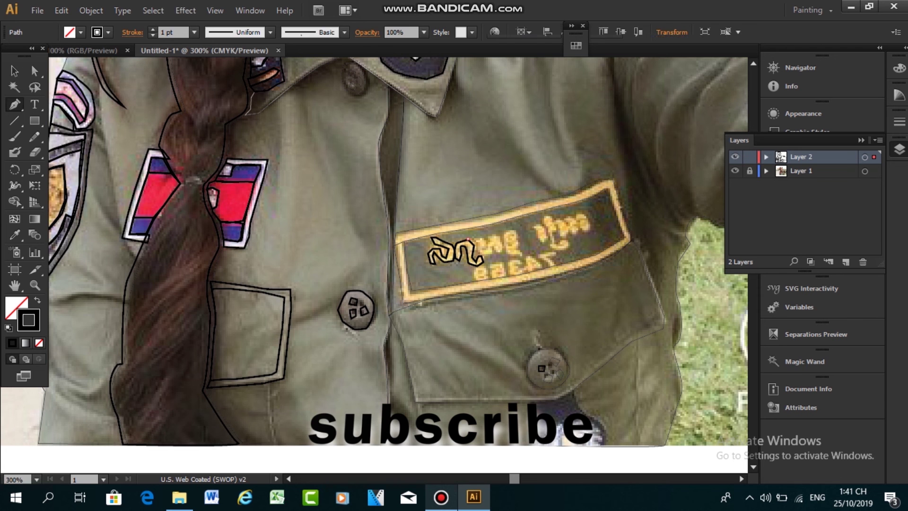
left_click(485, 246)
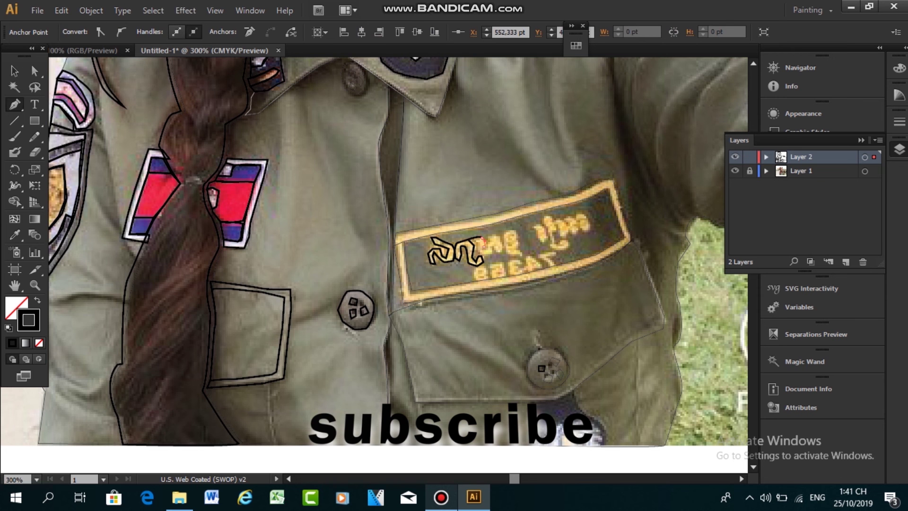
left_click(492, 236)
left_click(497, 235)
left_click(494, 251)
left_click(483, 252)
left_click(474, 252)
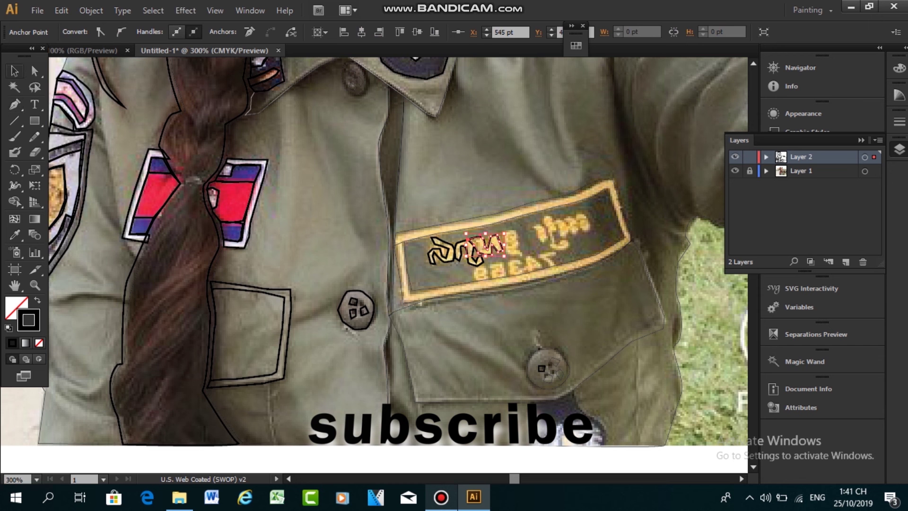
key("ctrl+shift+a")
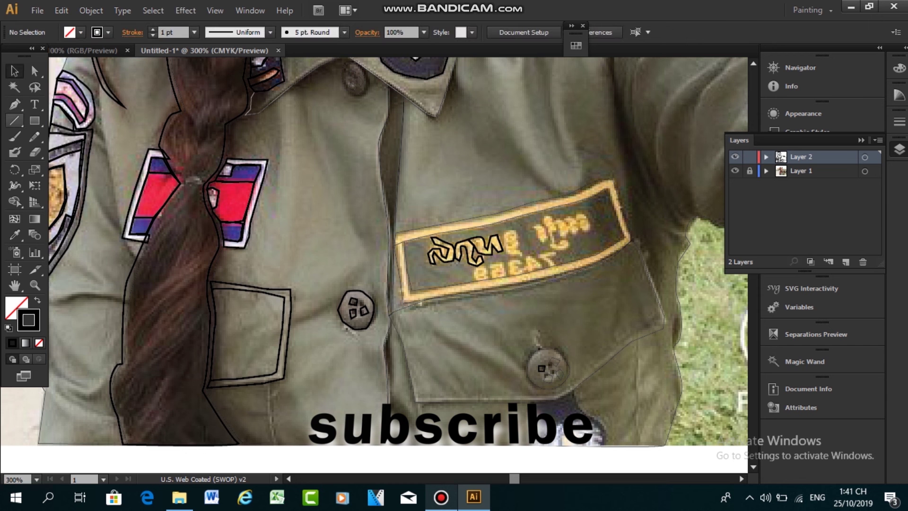
Trace the small mark after the letters as its own outlined shape
key("p")
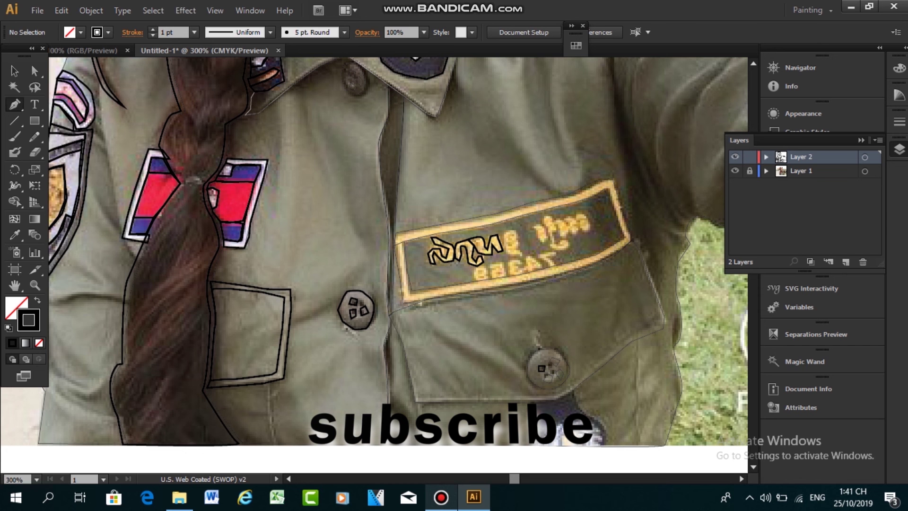
left_click(510, 232)
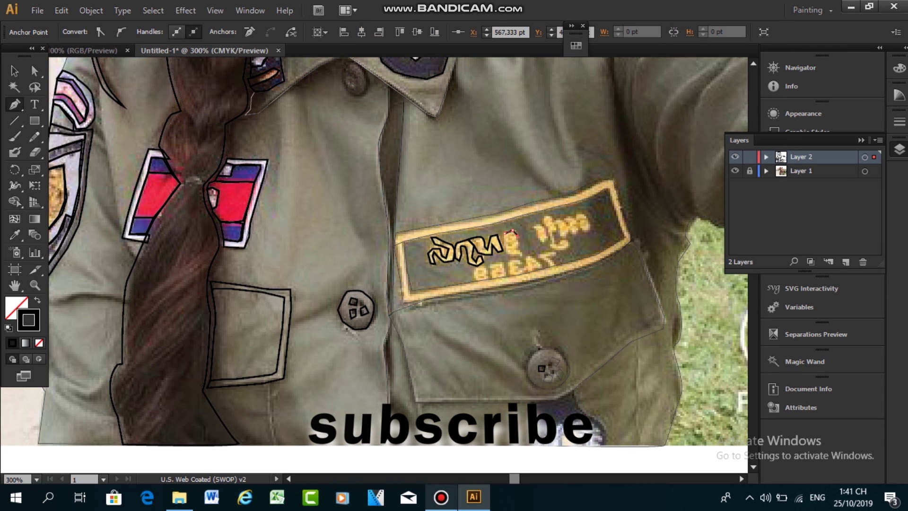
left_click(505, 236)
left_click(514, 236)
left_click(508, 233)
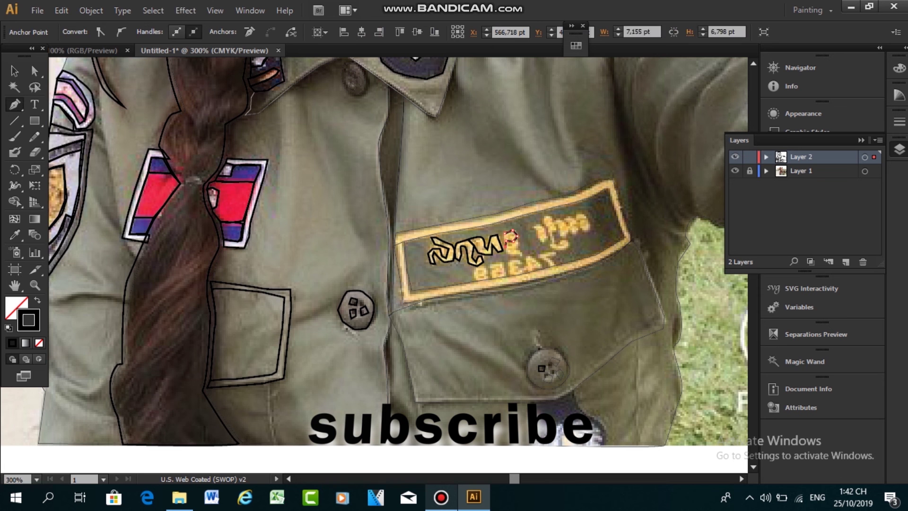
left_click(509, 245)
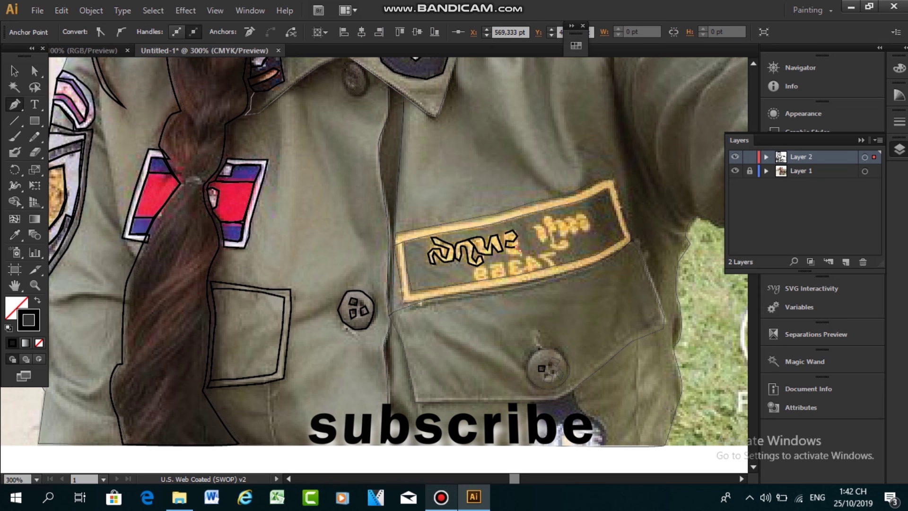
left_click(522, 245)
left_click(508, 231)
left_click(507, 232)
left_click(14, 71)
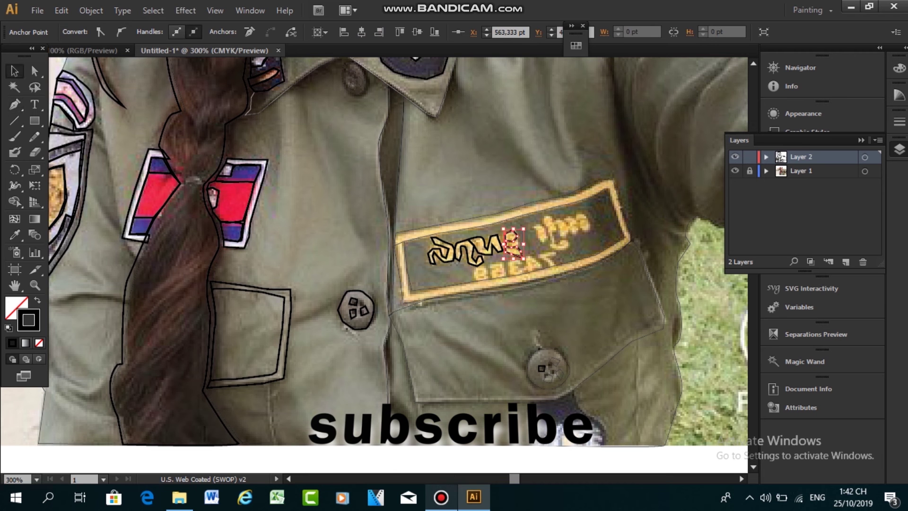
key("ctrl+shift+a")
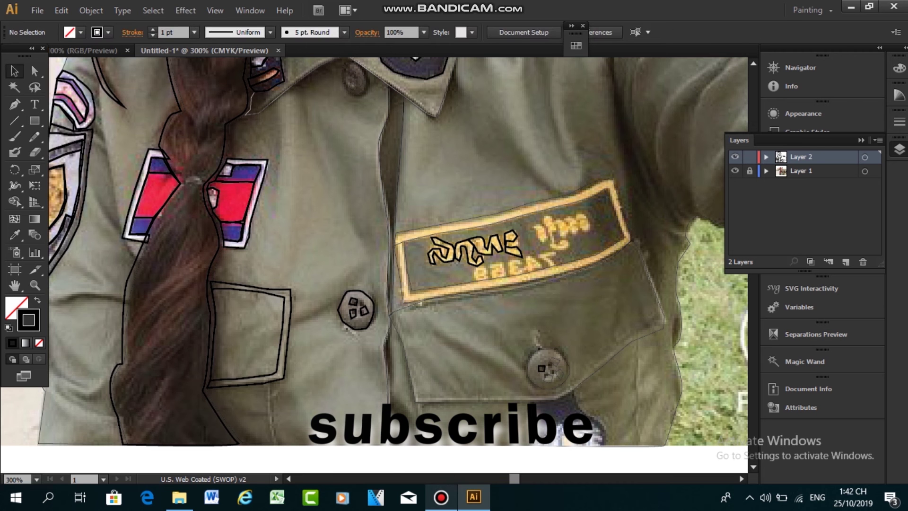
Begin outlining the second word's first letter, running its stroke up to the right
key("p")
left_click(518, 245)
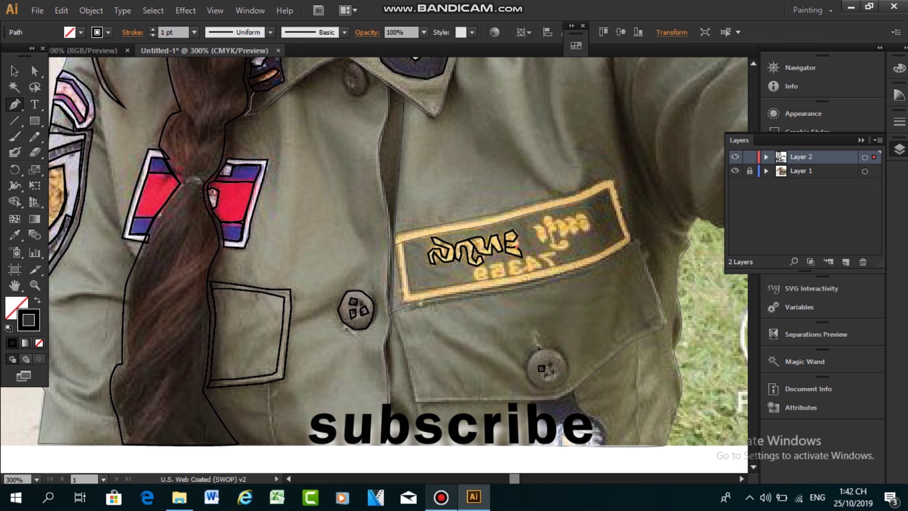
left_click(516, 244)
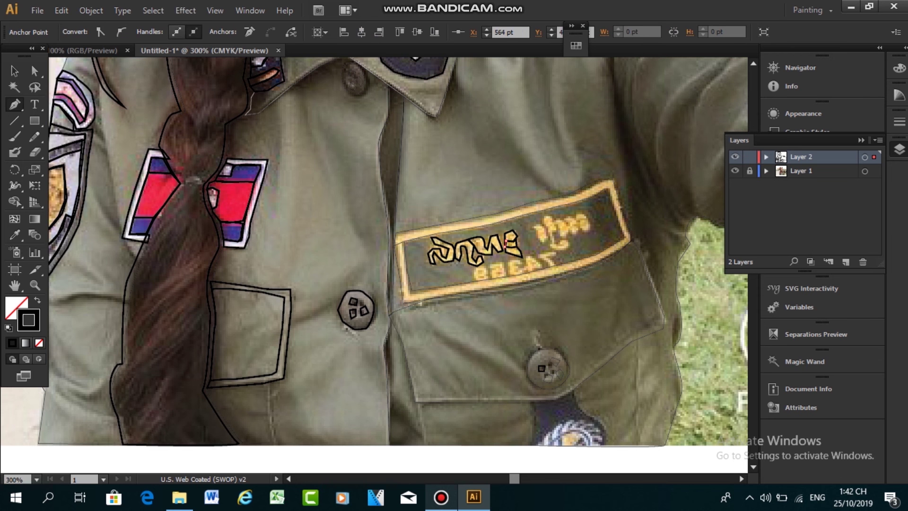
left_click(510, 243)
left_click(517, 244)
left_click(539, 239)
left_click(541, 223)
Start the next letter's outline, undo a misplaced segment and redraw its left stroke
key("v")
key("p")
key("Escape")
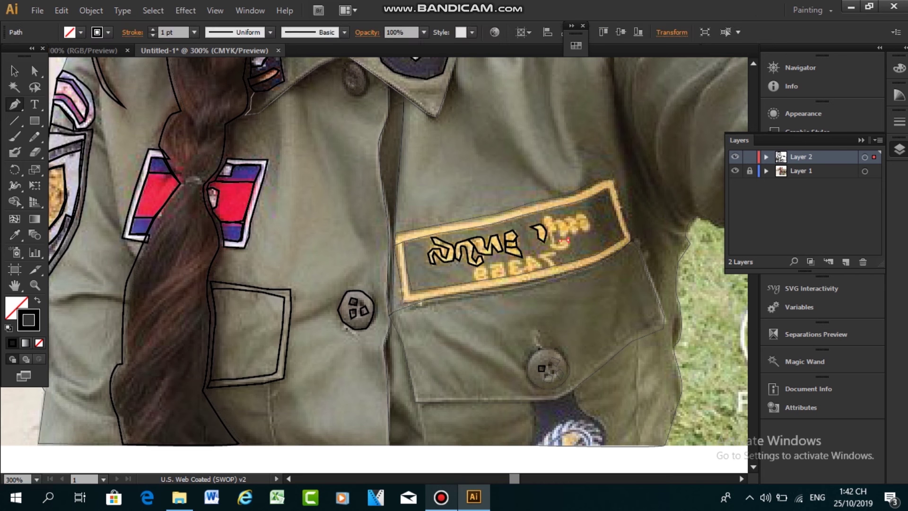
left_click(562, 241)
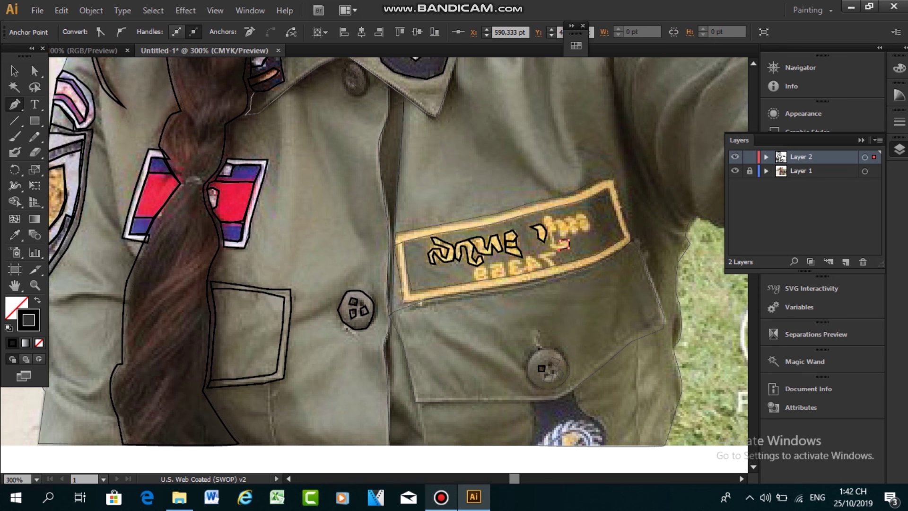
left_click(543, 226)
key("ctrl+z")
left_click(549, 247)
left_click(545, 228)
left_click(544, 219)
left_click(550, 214)
left_click(552, 216)
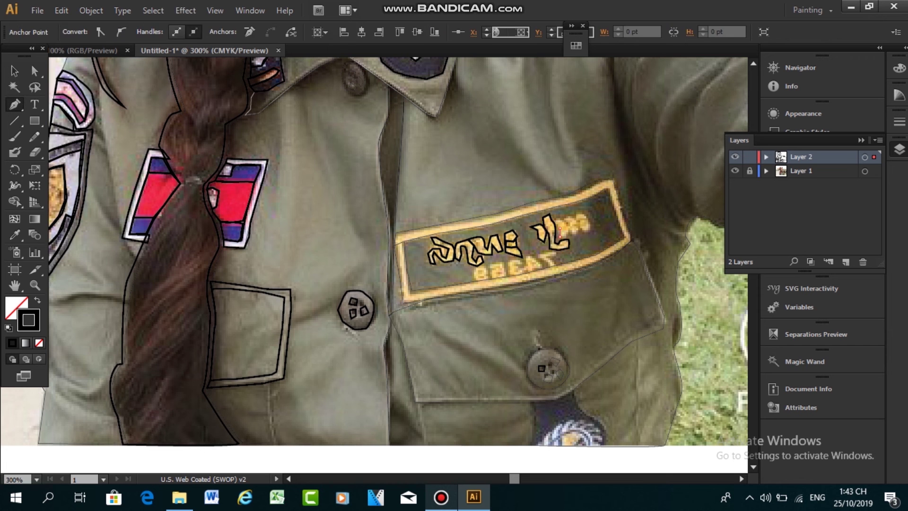
Complete that letter's outline across its top, right side and bottom
left_click(561, 232)
left_click(557, 218)
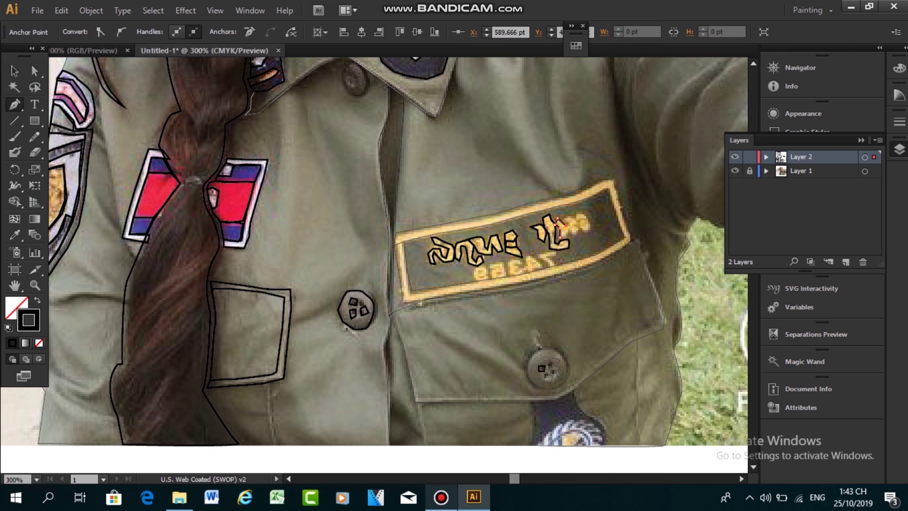
left_click(567, 226)
left_click(567, 219)
left_click(573, 221)
left_click(575, 233)
left_click(570, 231)
left_click(566, 232)
key("ctrl+shift+a")
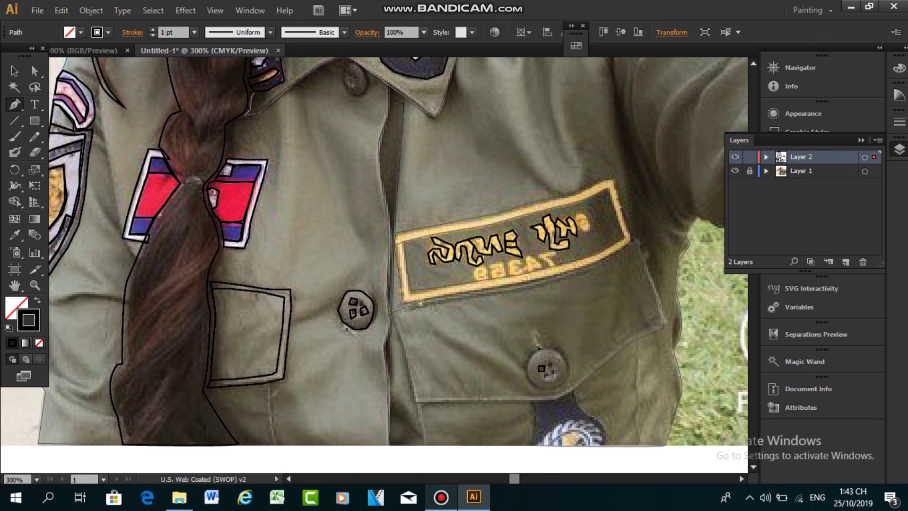
Outline the word's last letter, then start tracing the first digit on the lower line
left_click(578, 217)
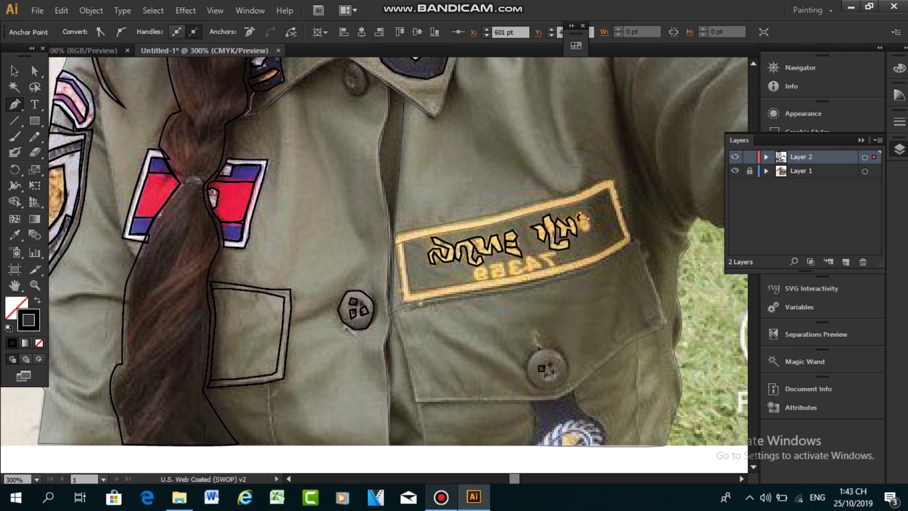
left_click(588, 232)
left_click(578, 217)
left_click(15, 71)
left_click(156, 194)
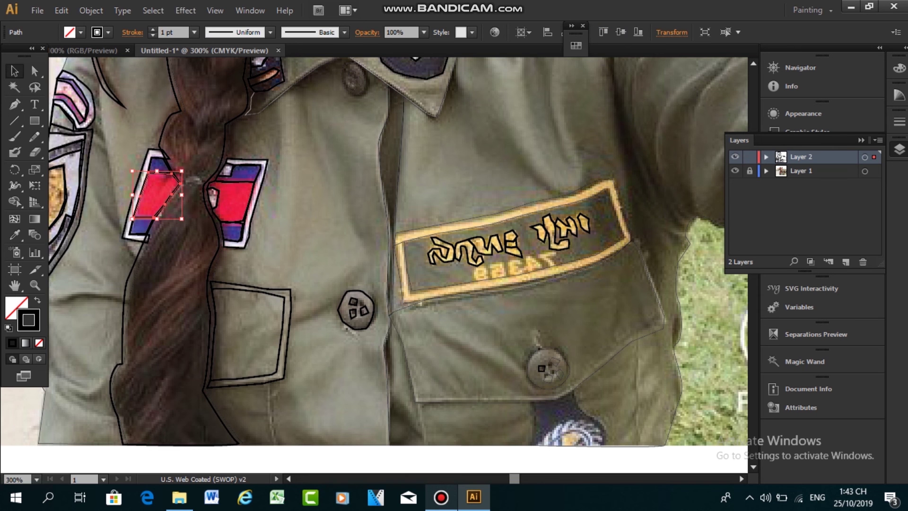
key("p")
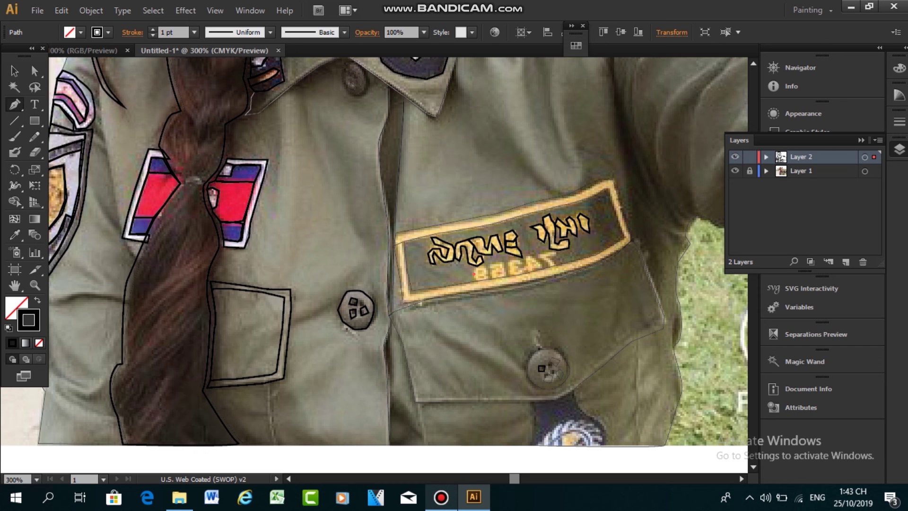
left_click(474, 270)
Extend the first digit's outline downward, correcting a misplaced point
left_click(480, 272)
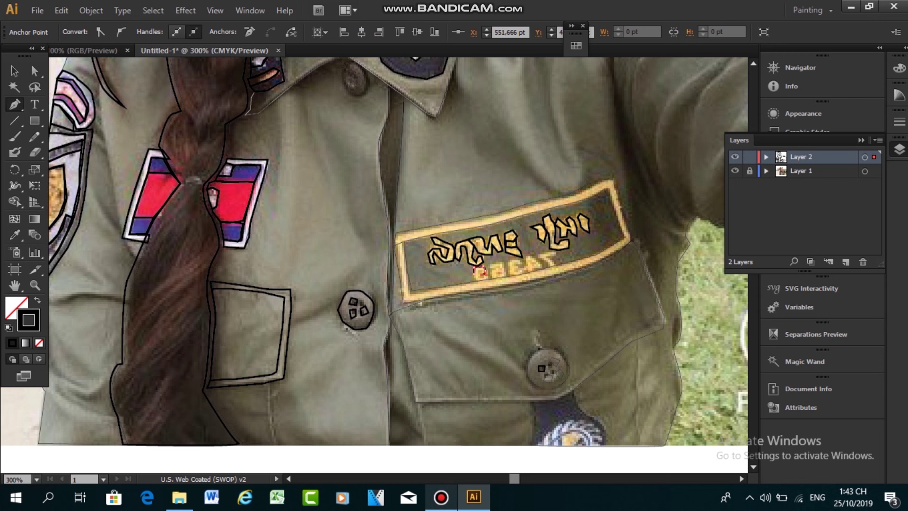
key("ctrl+z")
left_click(480, 278)
left_click(479, 279)
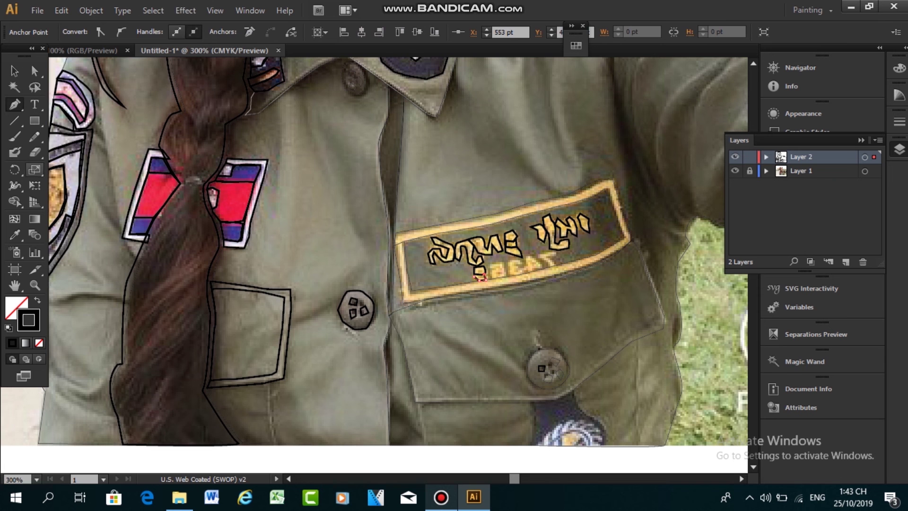
key("ctrl+shift+a")
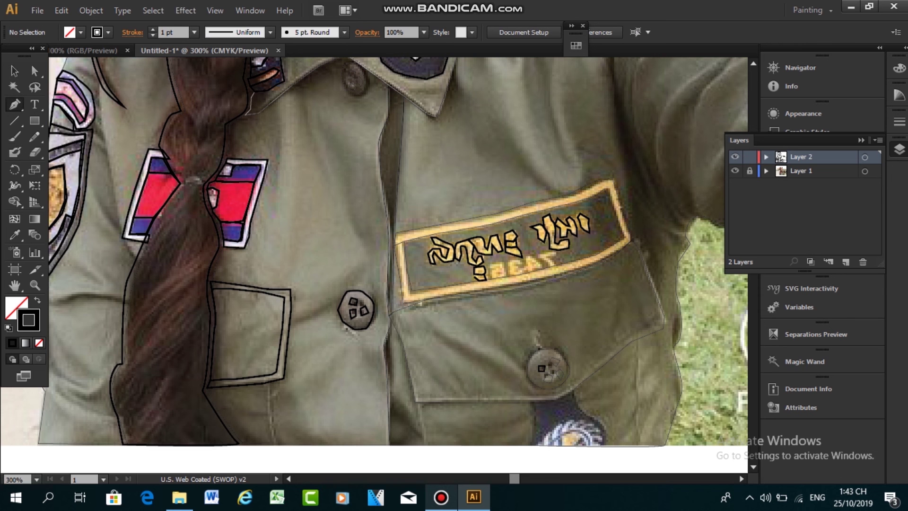
key("ctrl+z")
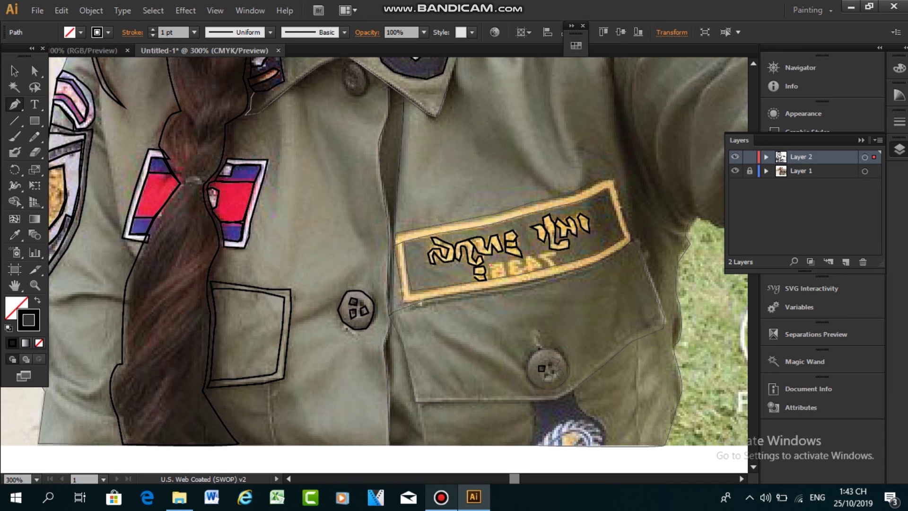
Trace the next digit on the number line as a closed outline
left_click(494, 267)
left_click(491, 265)
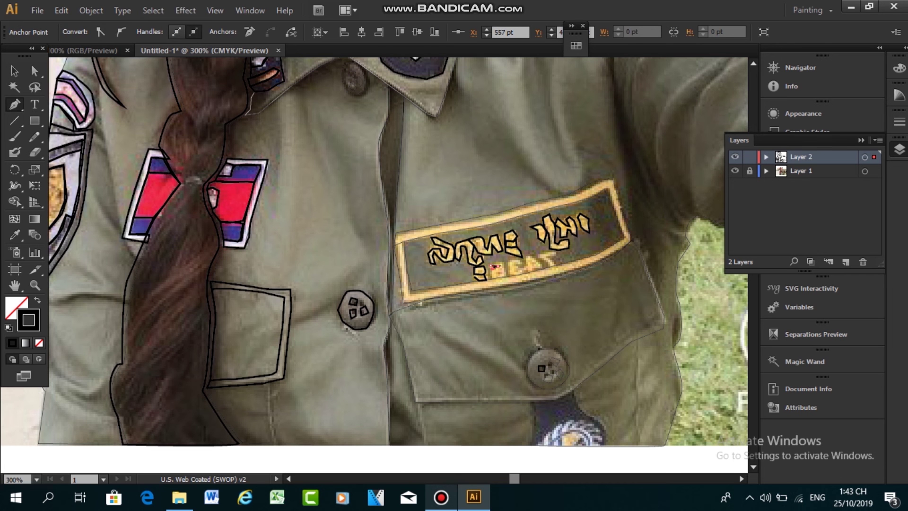
left_click(495, 277)
left_click(494, 266)
left_click(491, 262)
key("v")
key("ctrl+shift+a")
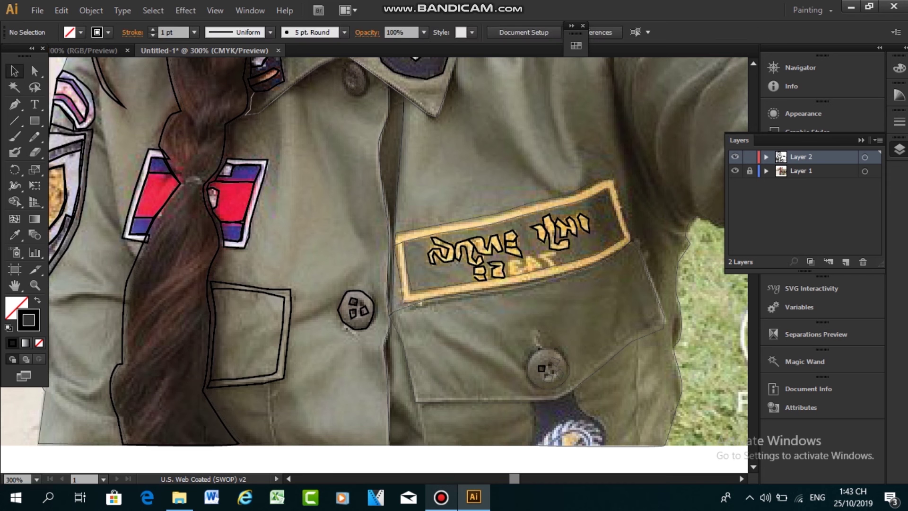
left_click(15, 104)
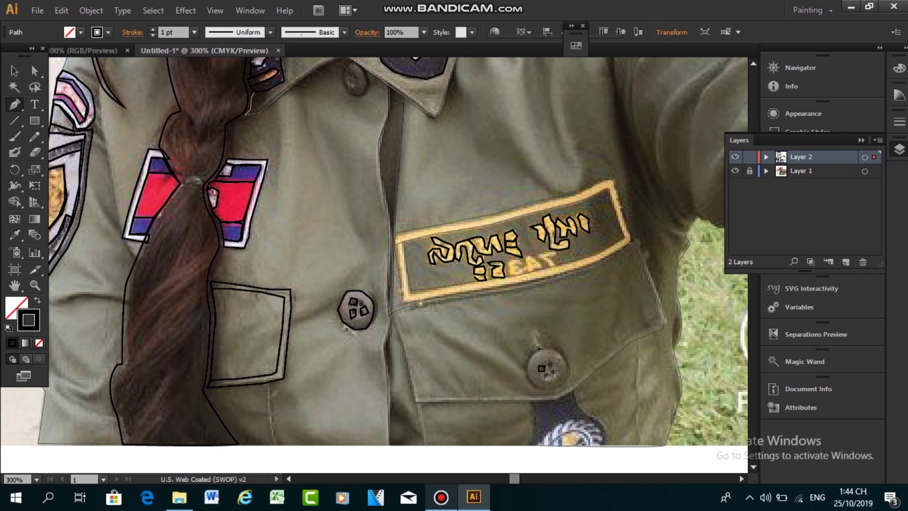
Outline the following digit with a closed multi-point path
left_click(515, 263)
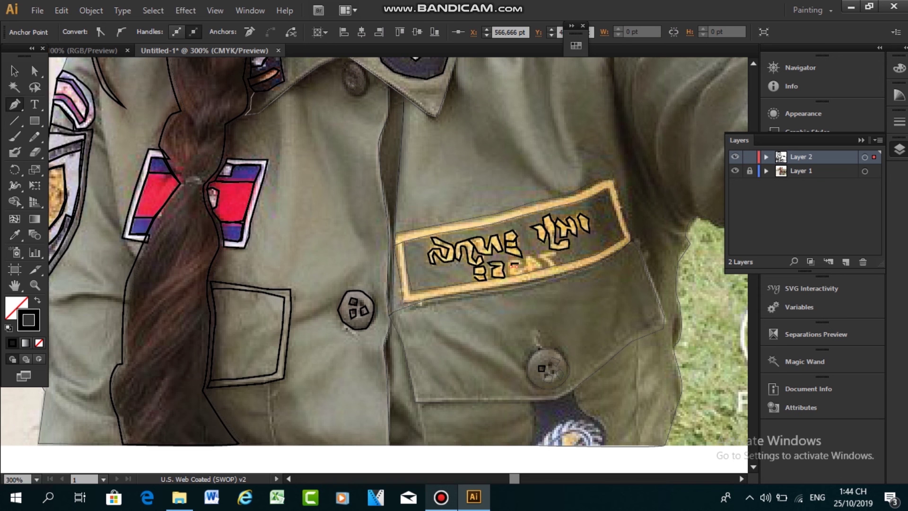
left_click(515, 264)
left_click(513, 265)
left_click(517, 268)
left_click(509, 269)
left_click(510, 271)
left_click(517, 272)
left_click(513, 261)
left_click(508, 261)
key("v")
key("v")
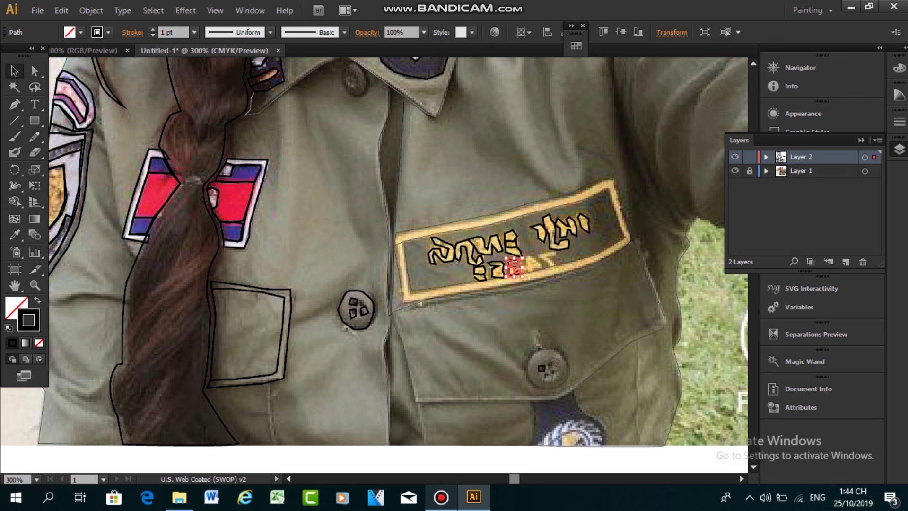
key("ctrl+shift+a")
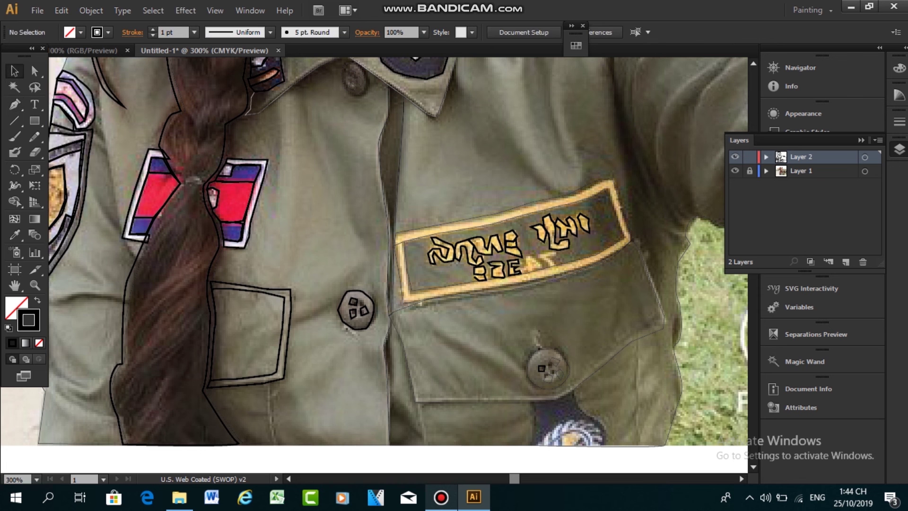
key("p")
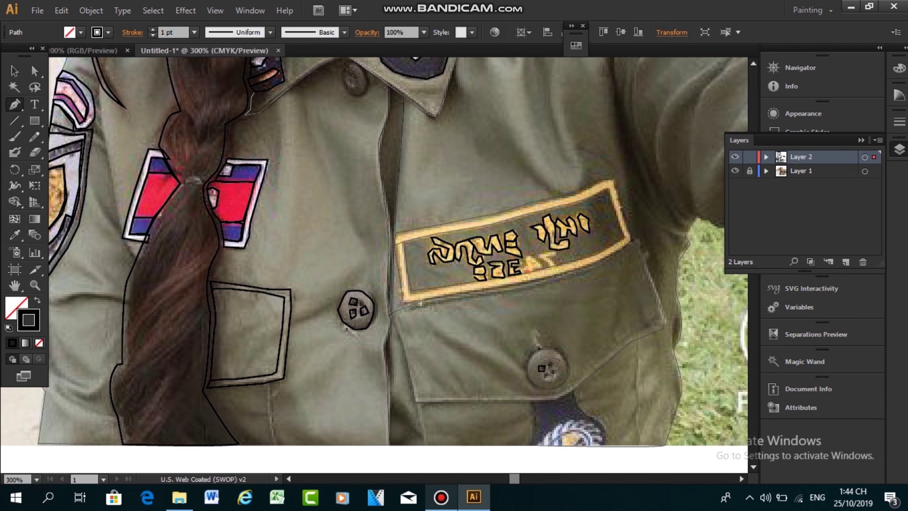
Trace the next digit's outer and inner contour on the lower line
left_click(527, 262)
left_click_drag(527, 262, 526, 262)
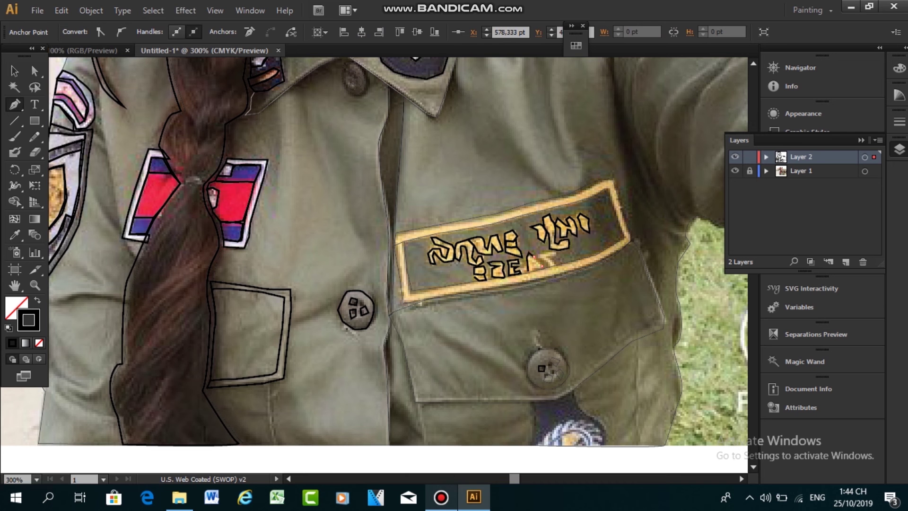
left_click(541, 266)
left_click(536, 264)
left_click(534, 264)
left_click(532, 263)
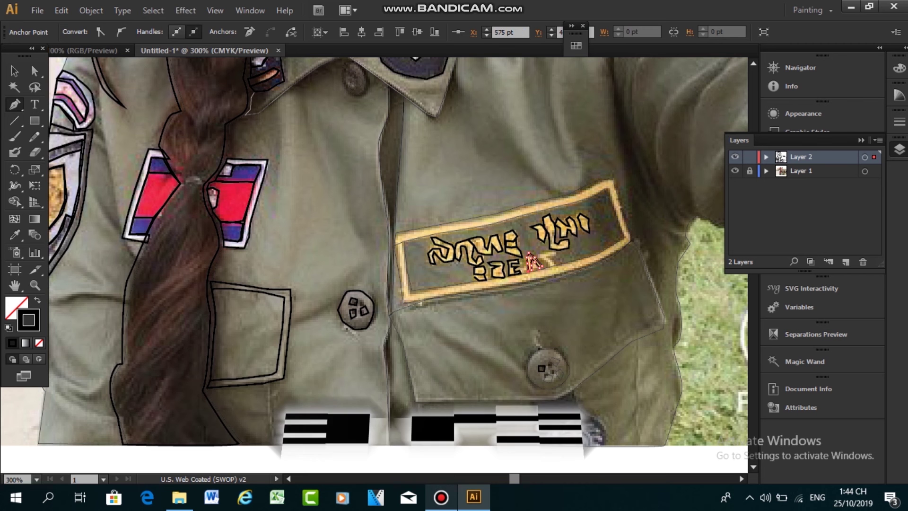
left_click(15, 71)
left_click(71, 97)
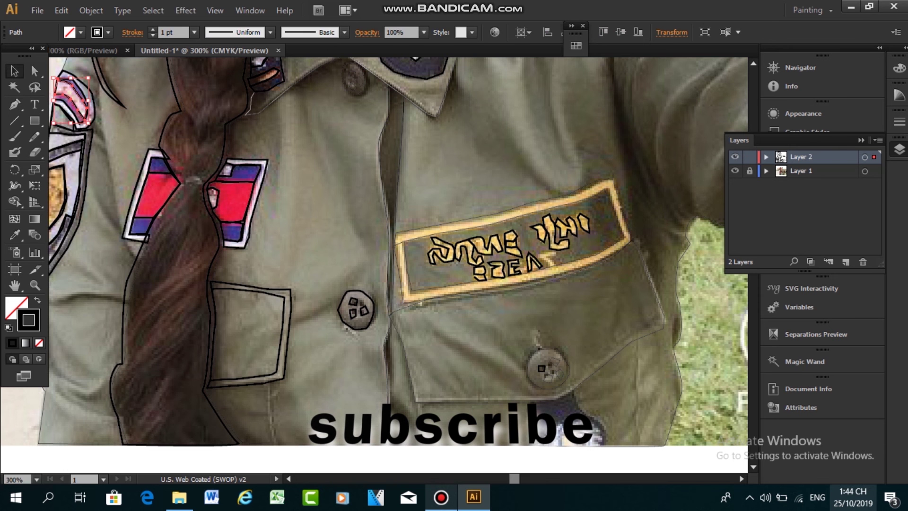
key("p")
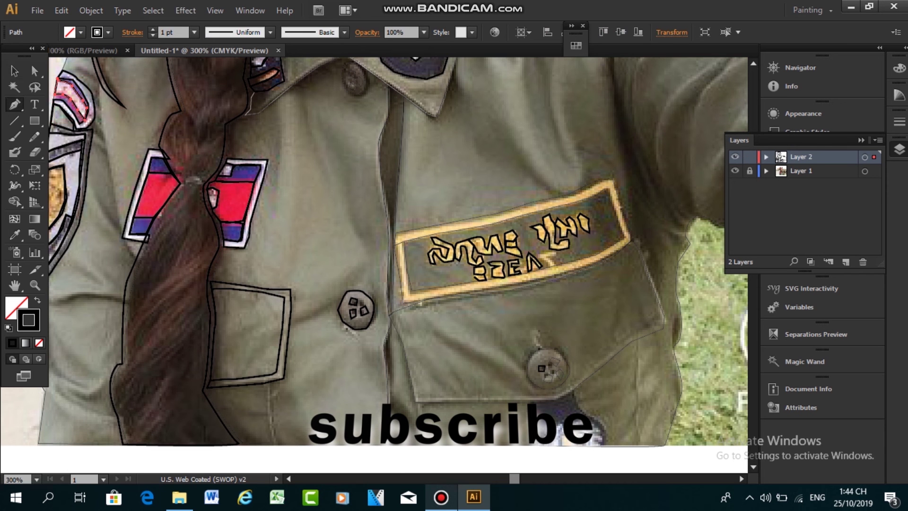
key("ctrl+shift+a")
Outline the last character on the number line and deselect it
left_click(553, 252)
left_click(554, 254)
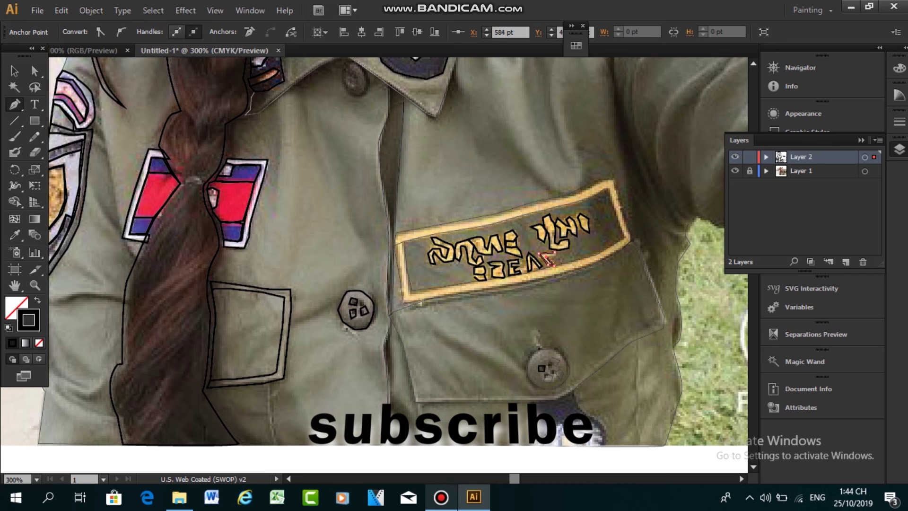
left_click(554, 254)
key("v")
key("ctrl+shift+a")
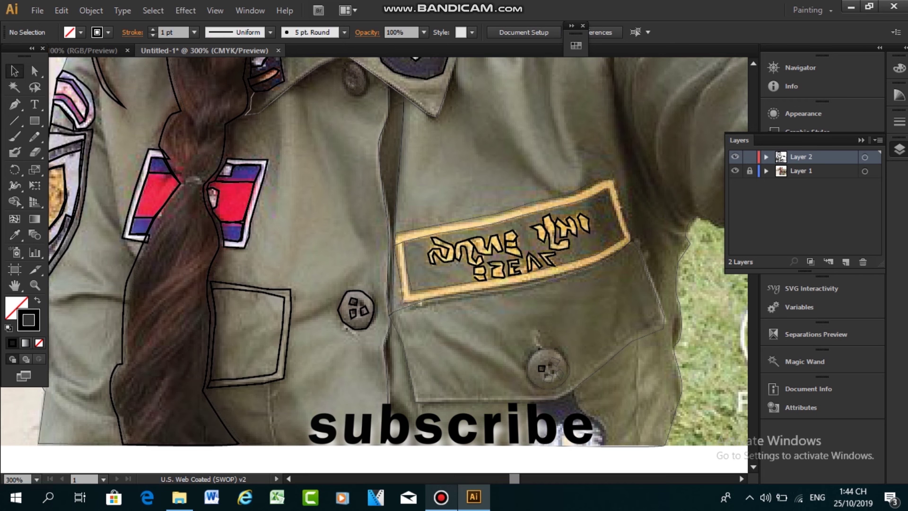
key("ctrl+minus")
key("ctrl+minus")
key("ctrl+minus")
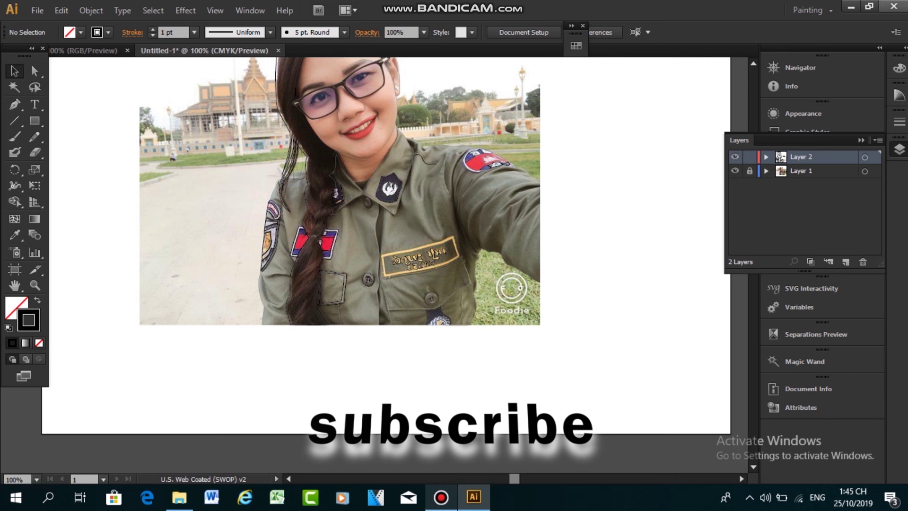
scroll(386, 262, "up", 2)
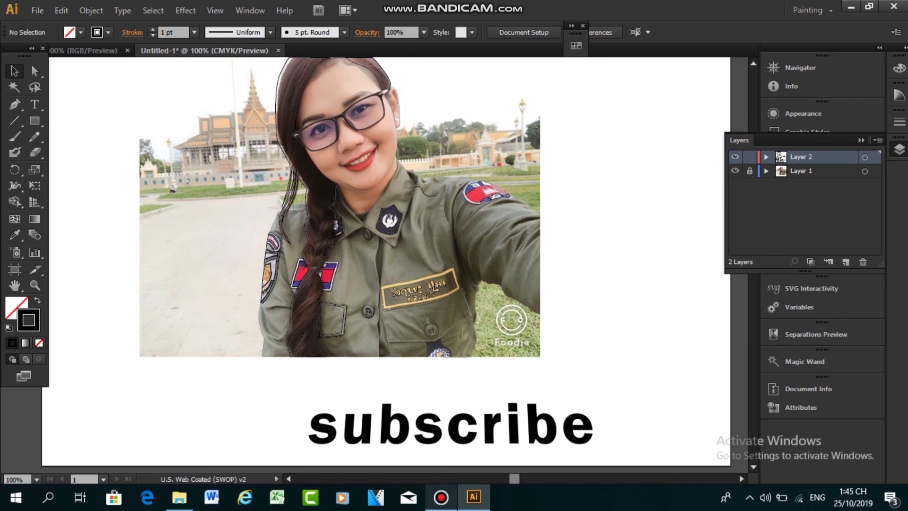
left_click(734, 171)
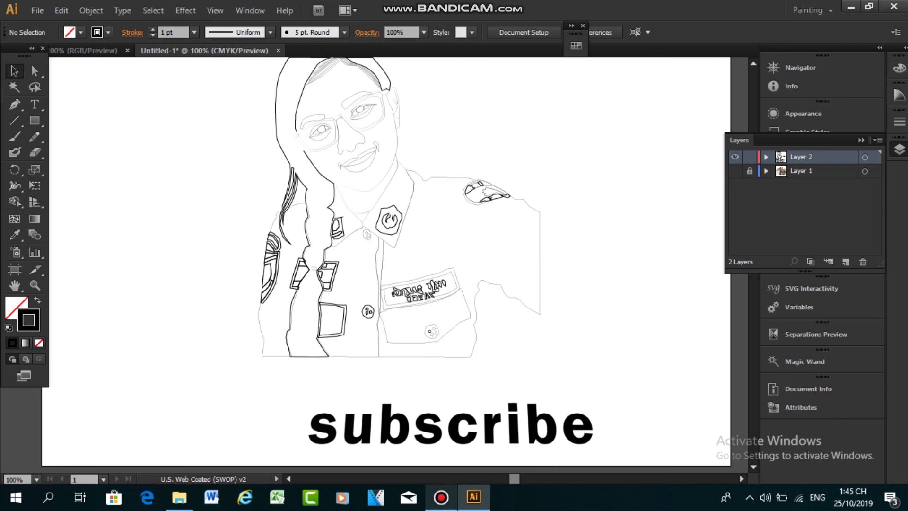
scroll(387, 262, "up", 3)
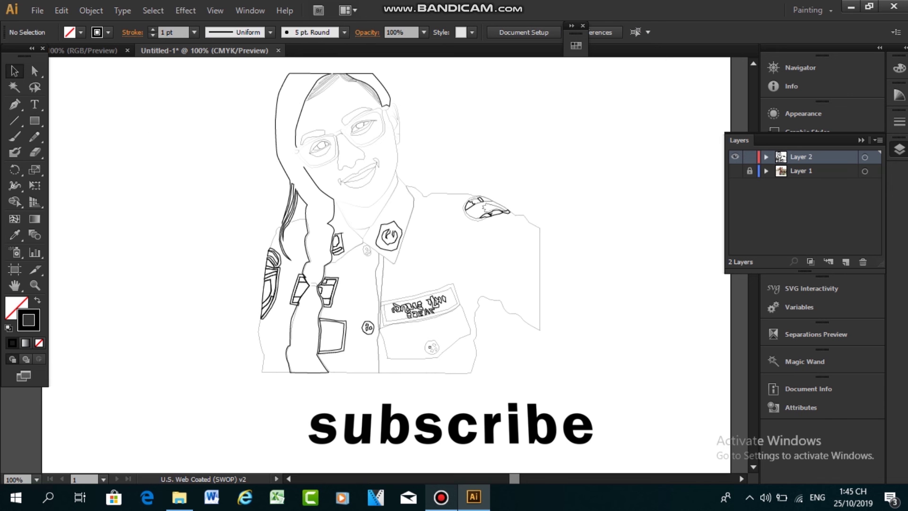
left_click(735, 171)
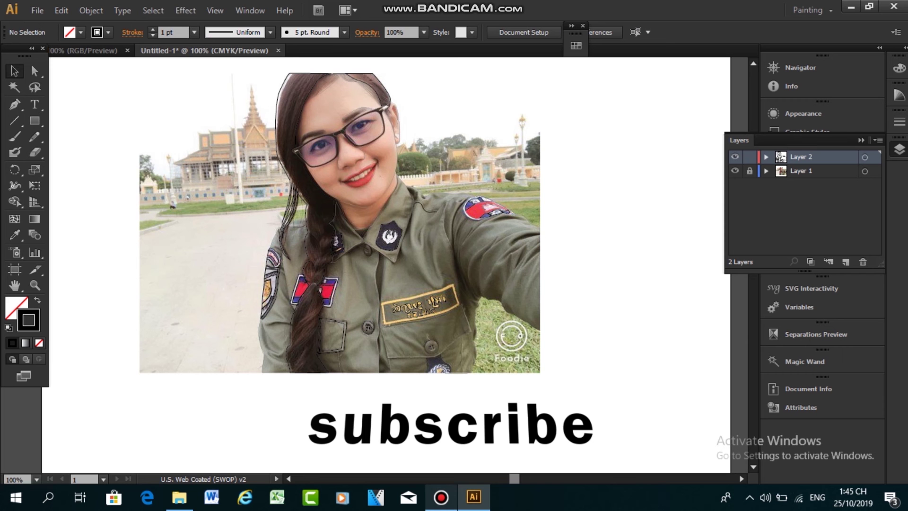
left_click(449, 424)
key("Delete")
key("p")
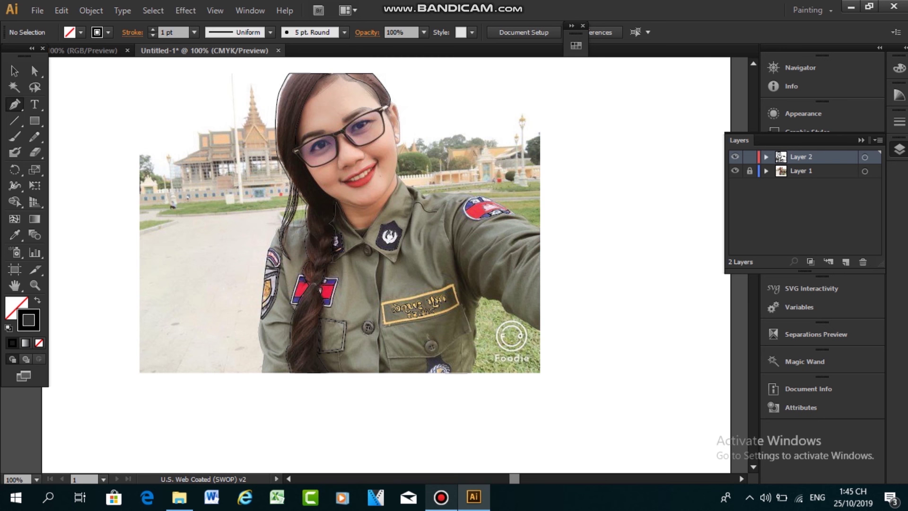
key("ctrl+equal")
key("ctrl+equal")
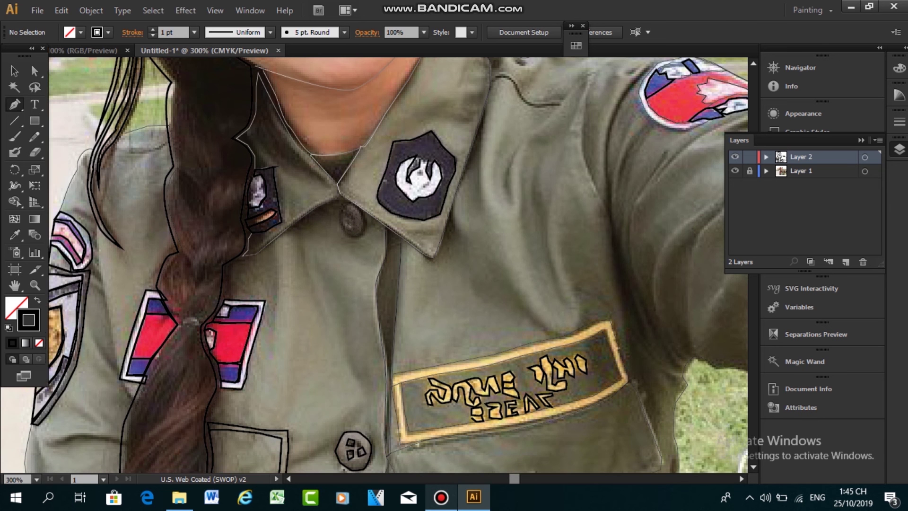
Trace a closed wavy outline of the shoulder seam from the collar along the shoulder
scroll(398, 265, "up", 1)
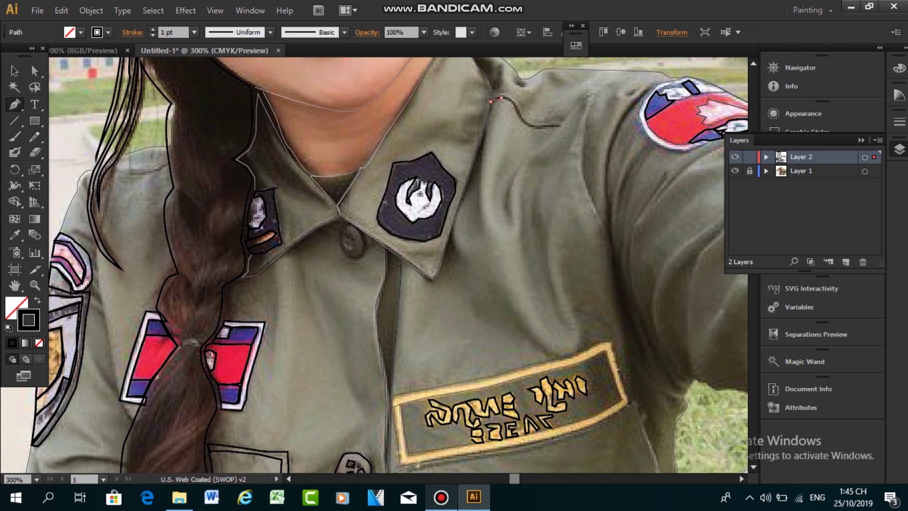
left_click(502, 98)
left_click(516, 112)
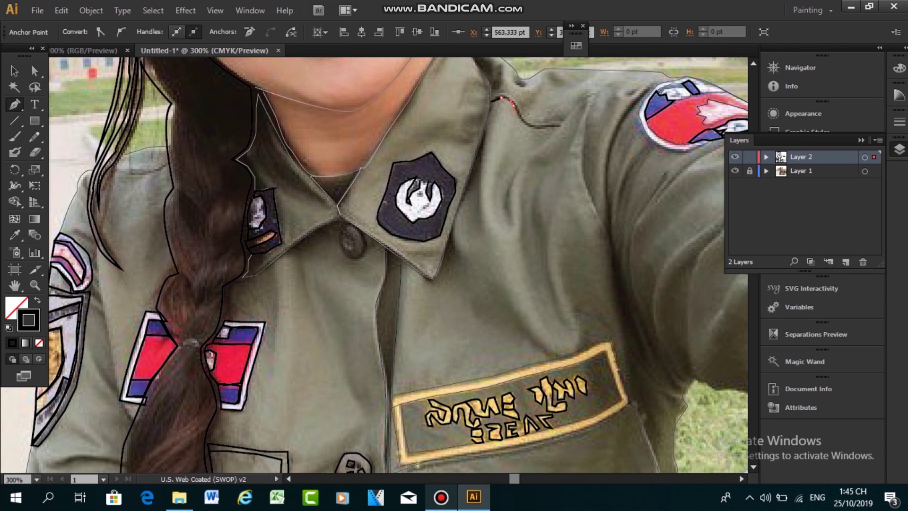
left_click(519, 119)
left_click(532, 127)
left_click(561, 127)
left_click(549, 122)
left_click(532, 122)
left_click(519, 108)
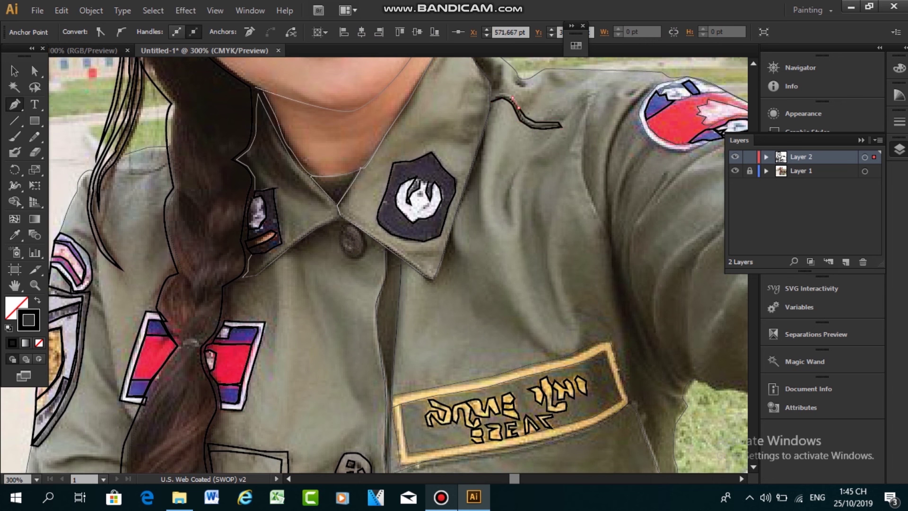
left_click(492, 94)
left_click(490, 94)
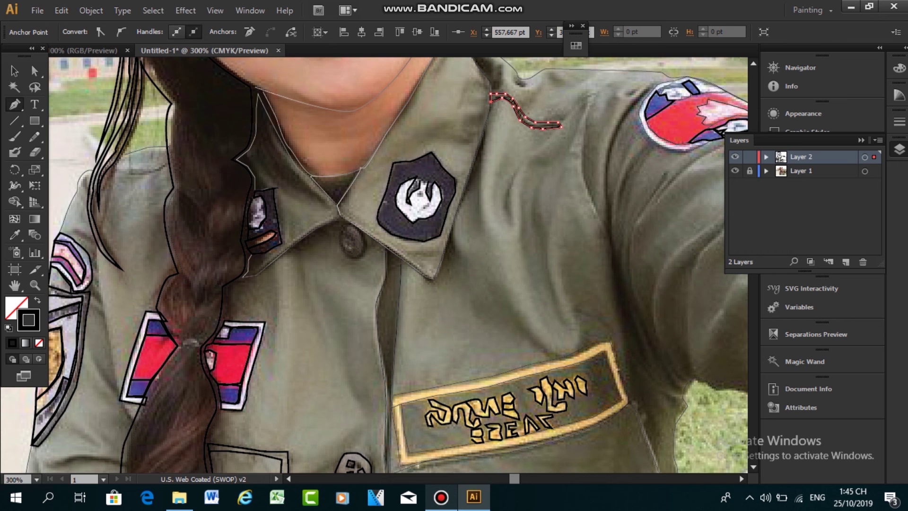
Thin the seam outline to a 0.5 pt stroke and deselect it
key("v")
key("ctrl+shift+a")
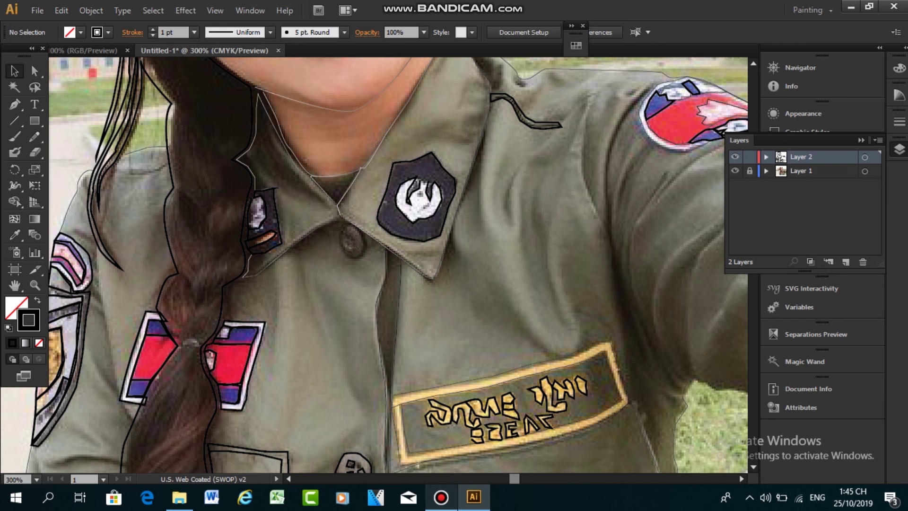
key("ctrl+z")
left_click(194, 32)
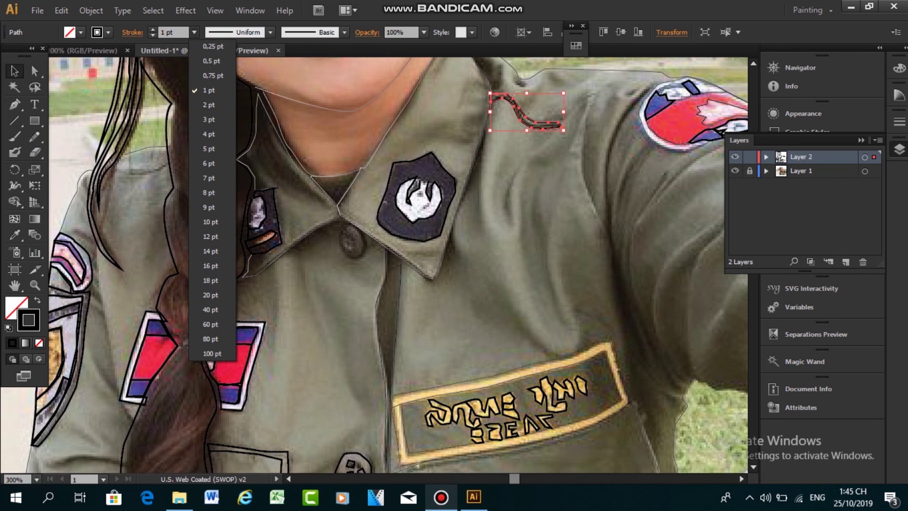
left_click(208, 56)
key("ctrl+shift+a")
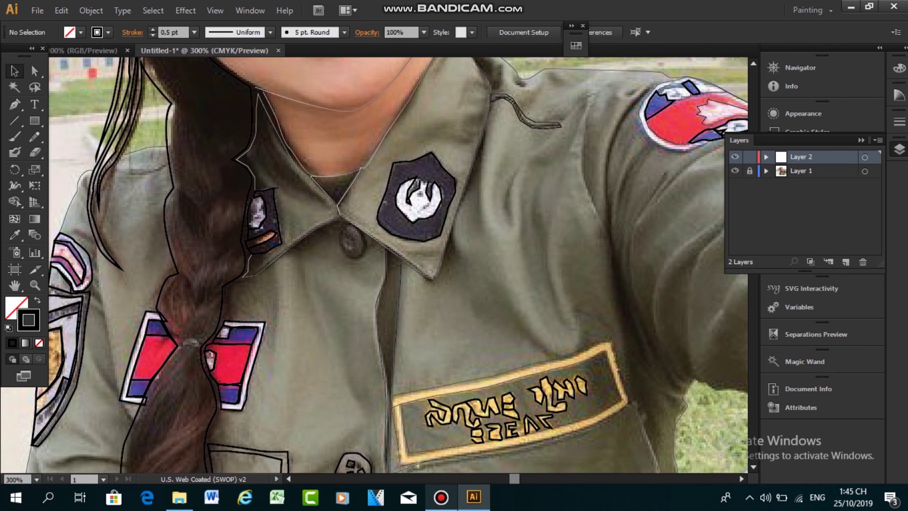
scroll(386, 265, "down", 1)
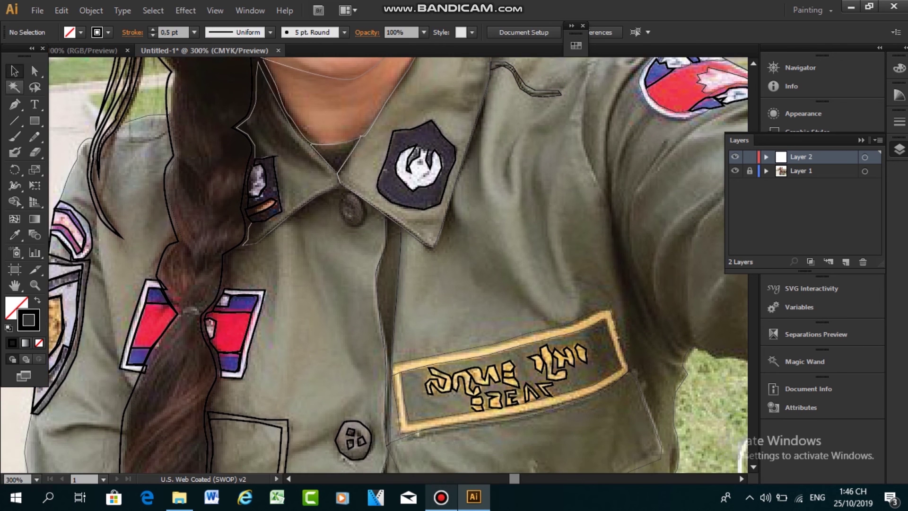
key("p")
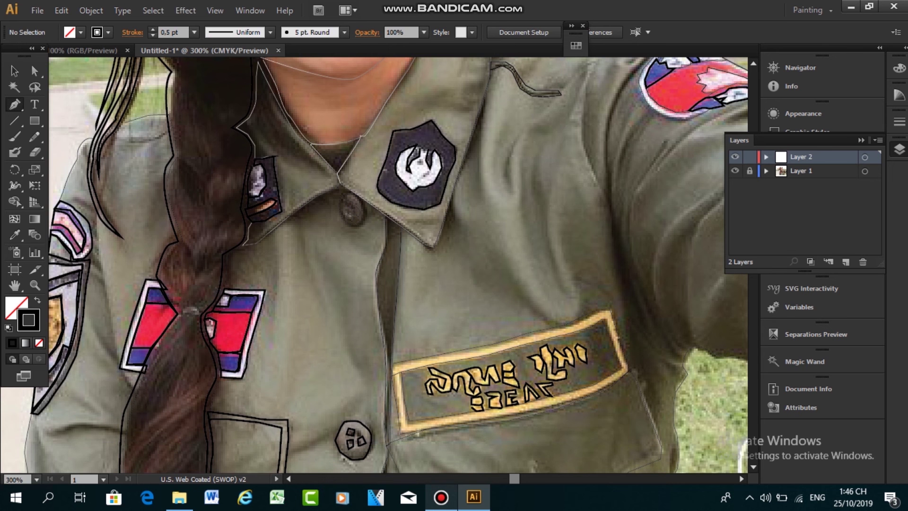